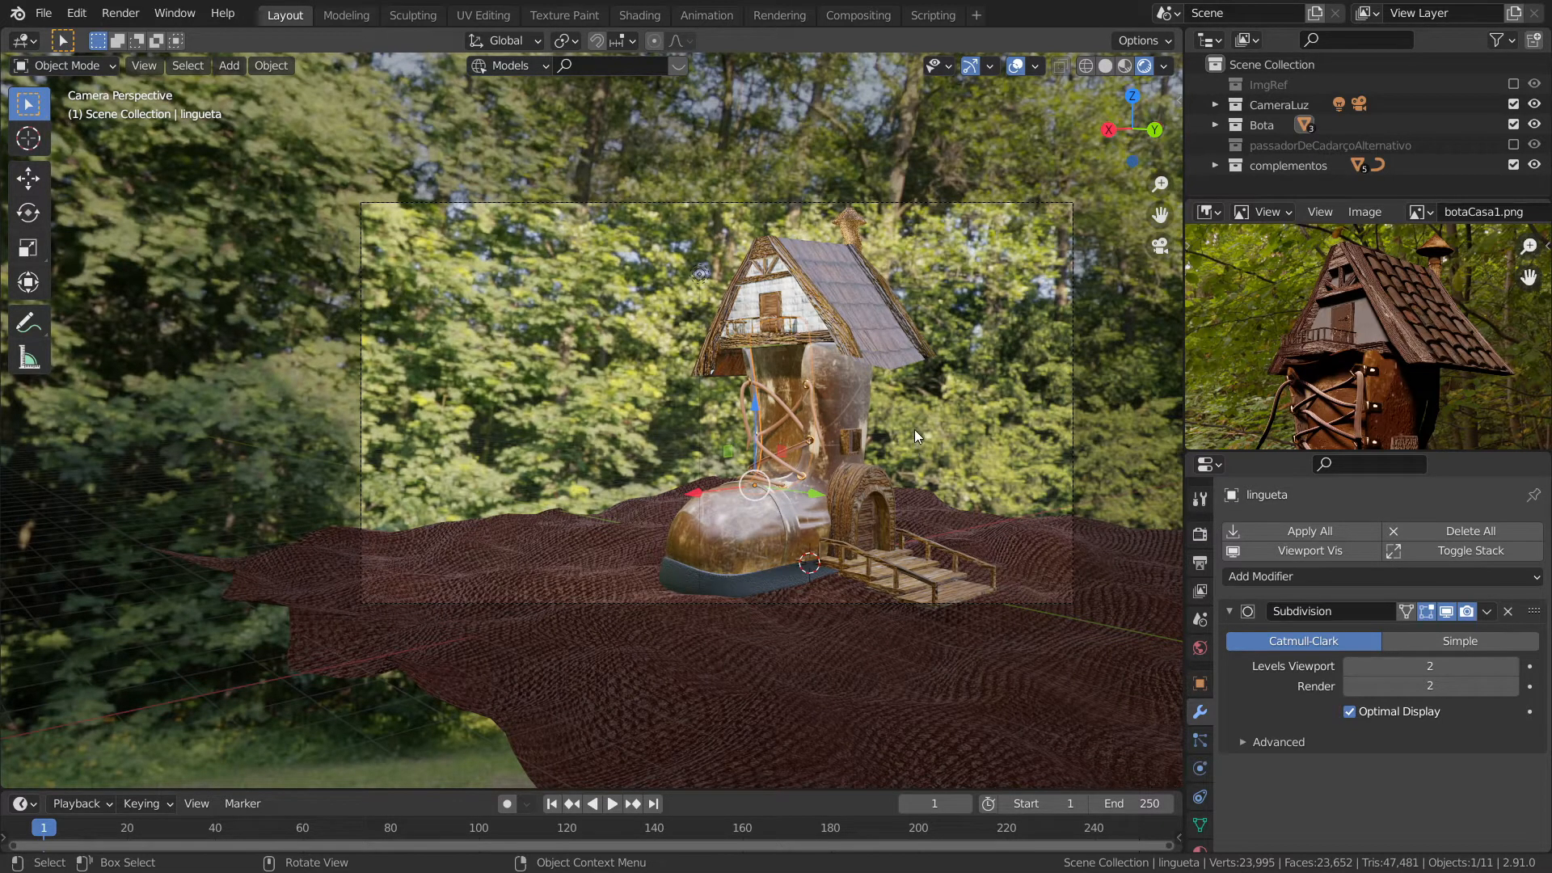
- Give the point light beside the house's roof a warm orange-yellow color
scroll(914, 430, "up", 2)
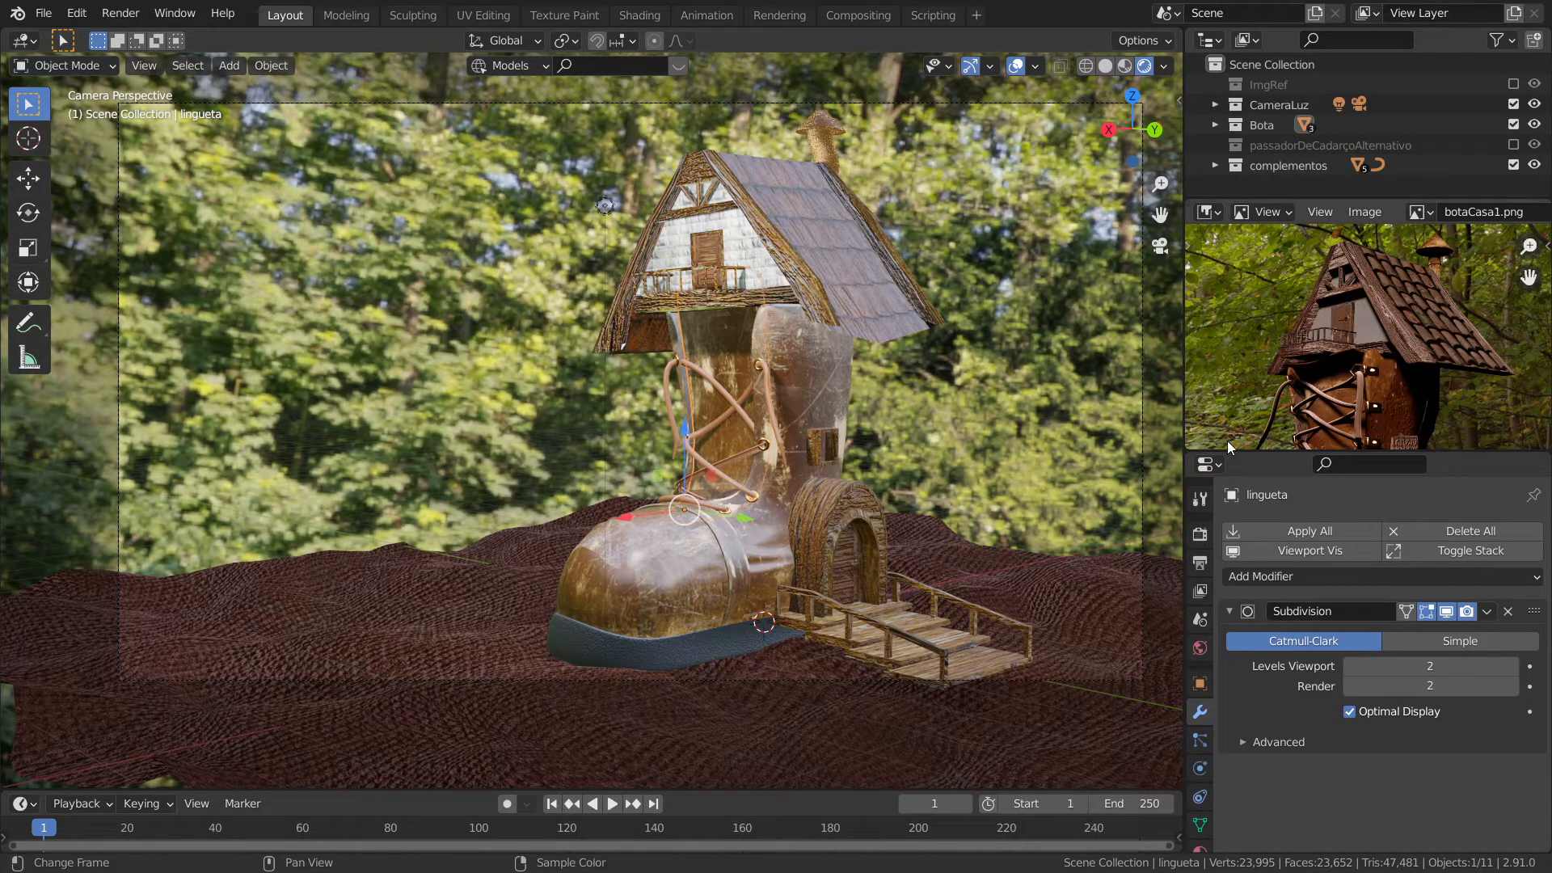
left_click_drag(1232, 450, 1233, 442)
scroll(1295, 333, "down", 3)
middle_click_drag(1321, 355, 1333, 306)
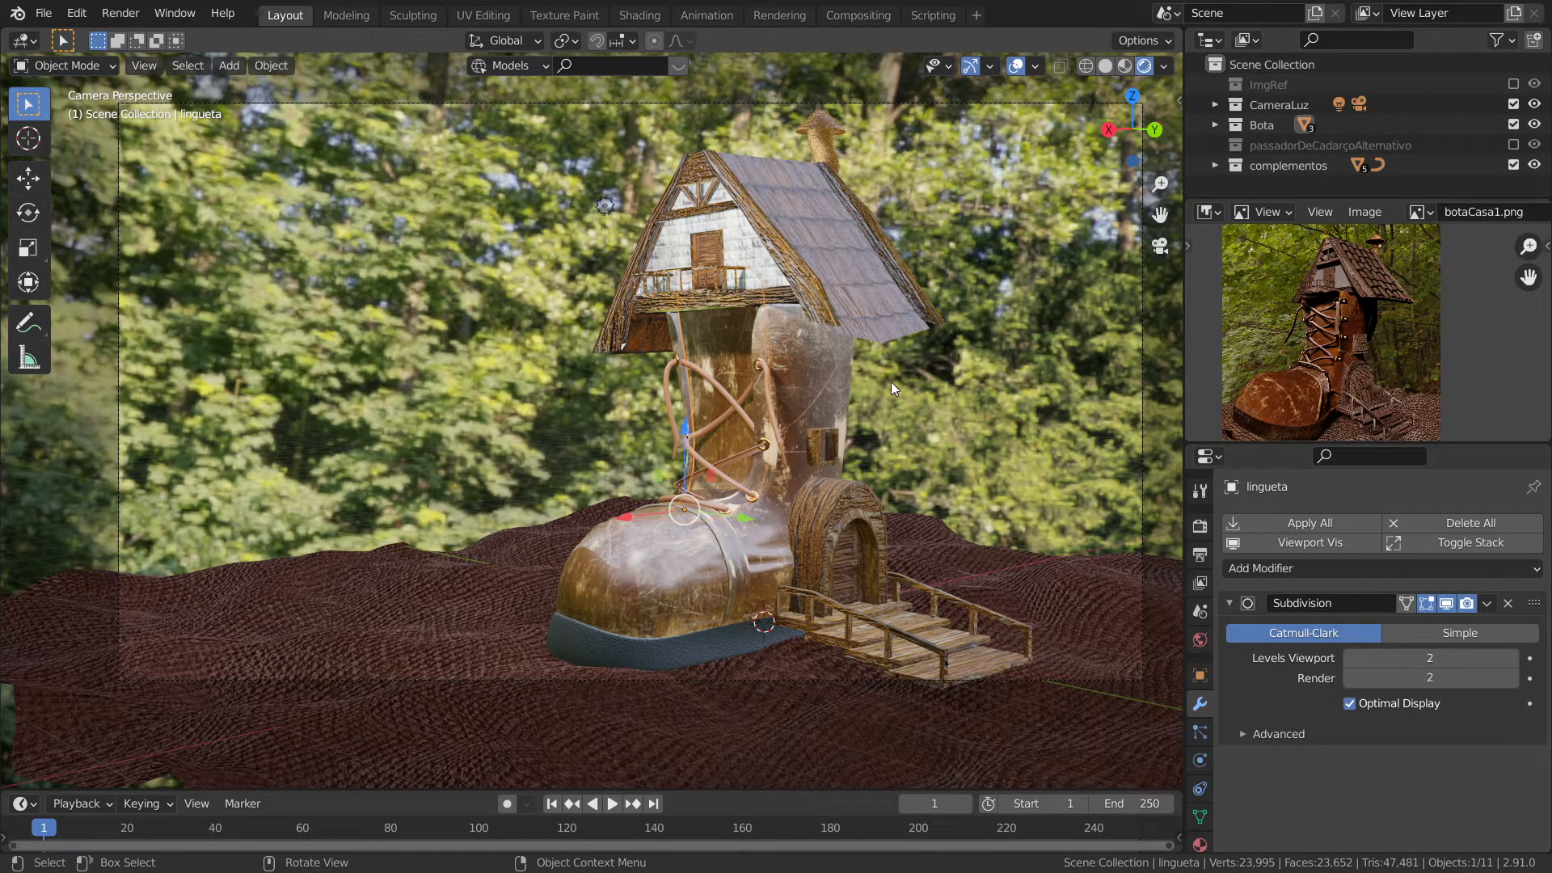
left_click(605, 207)
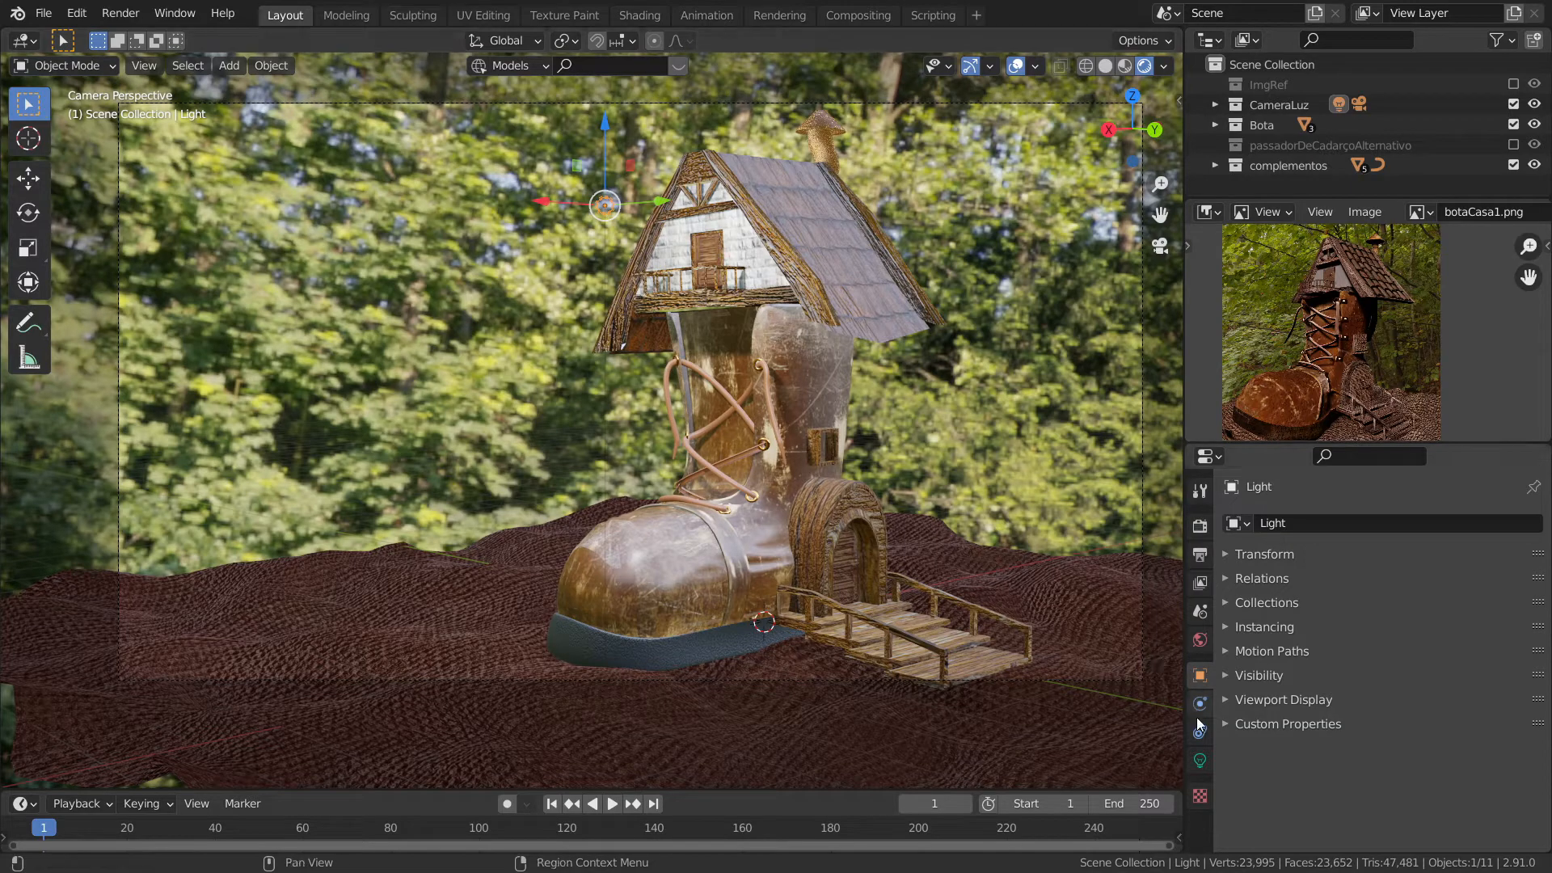
left_click(1199, 761)
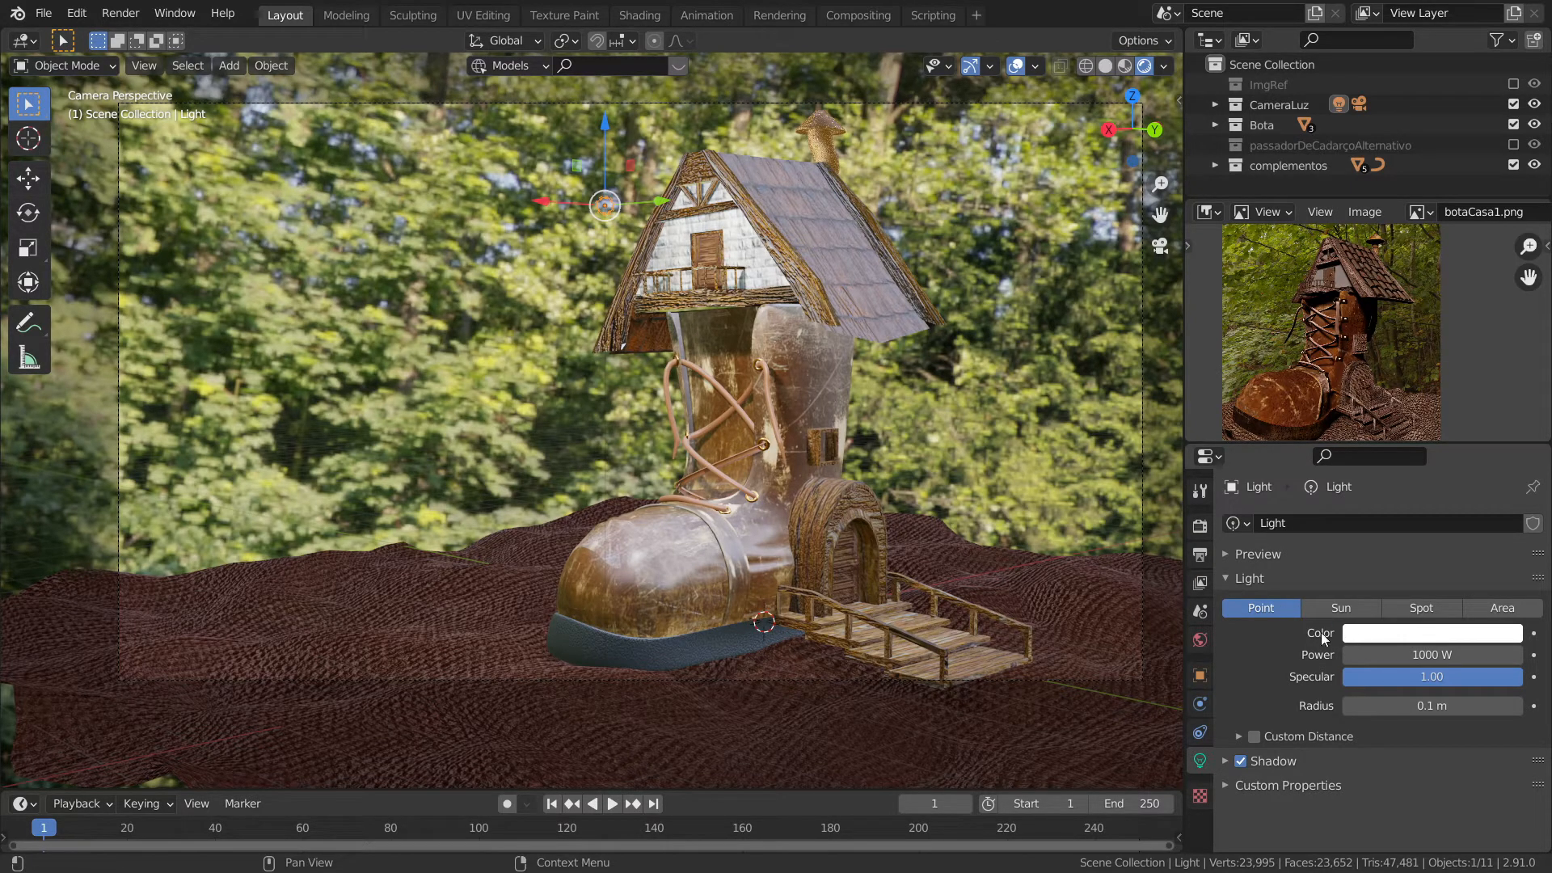
left_click(1417, 640)
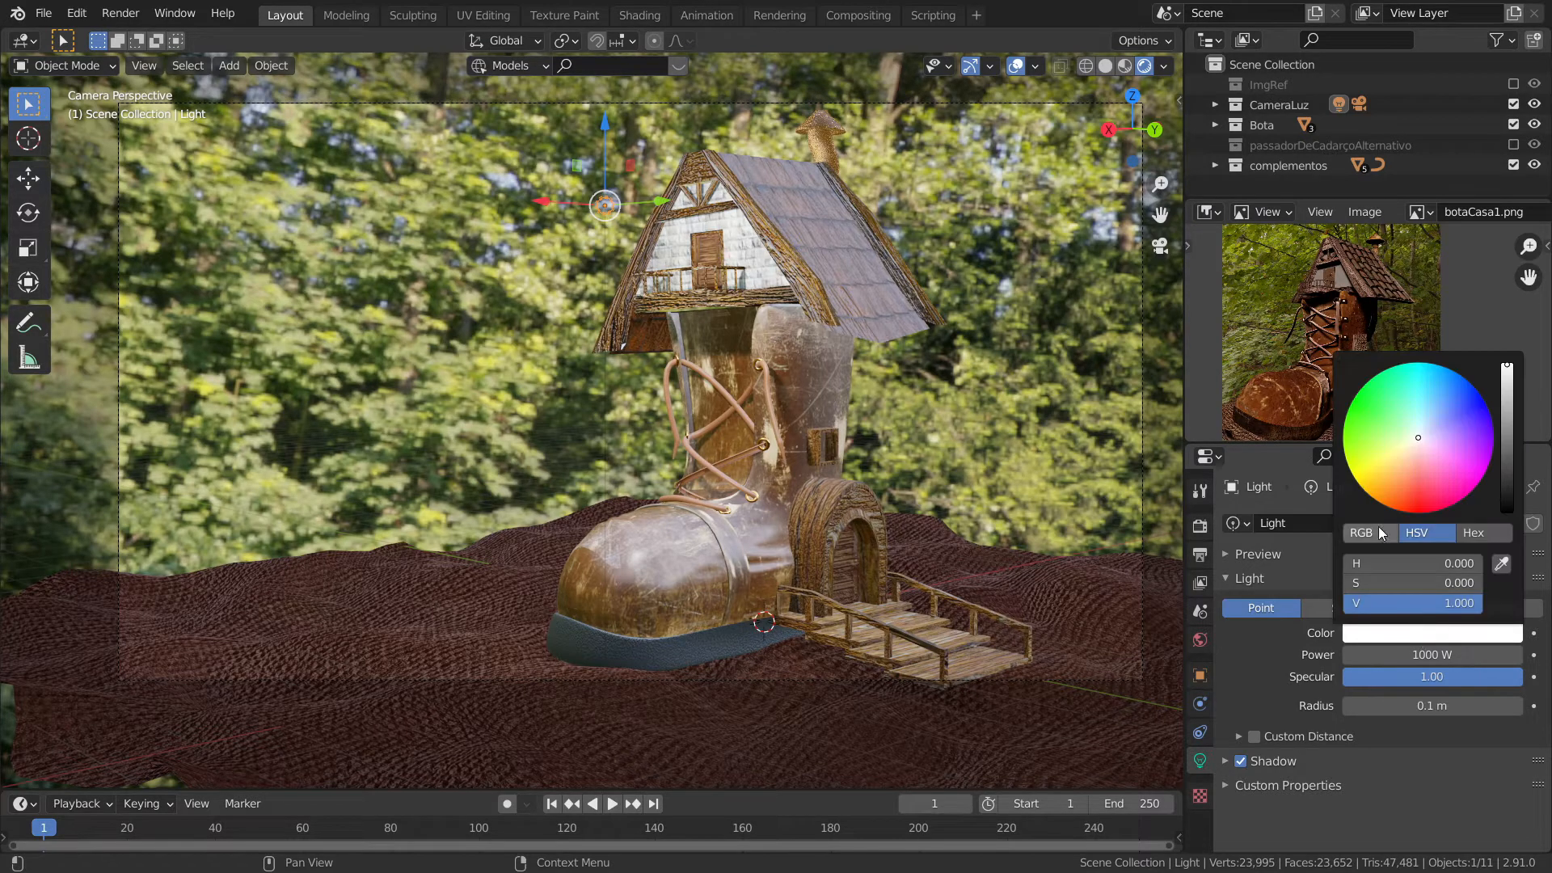
left_click(1402, 458)
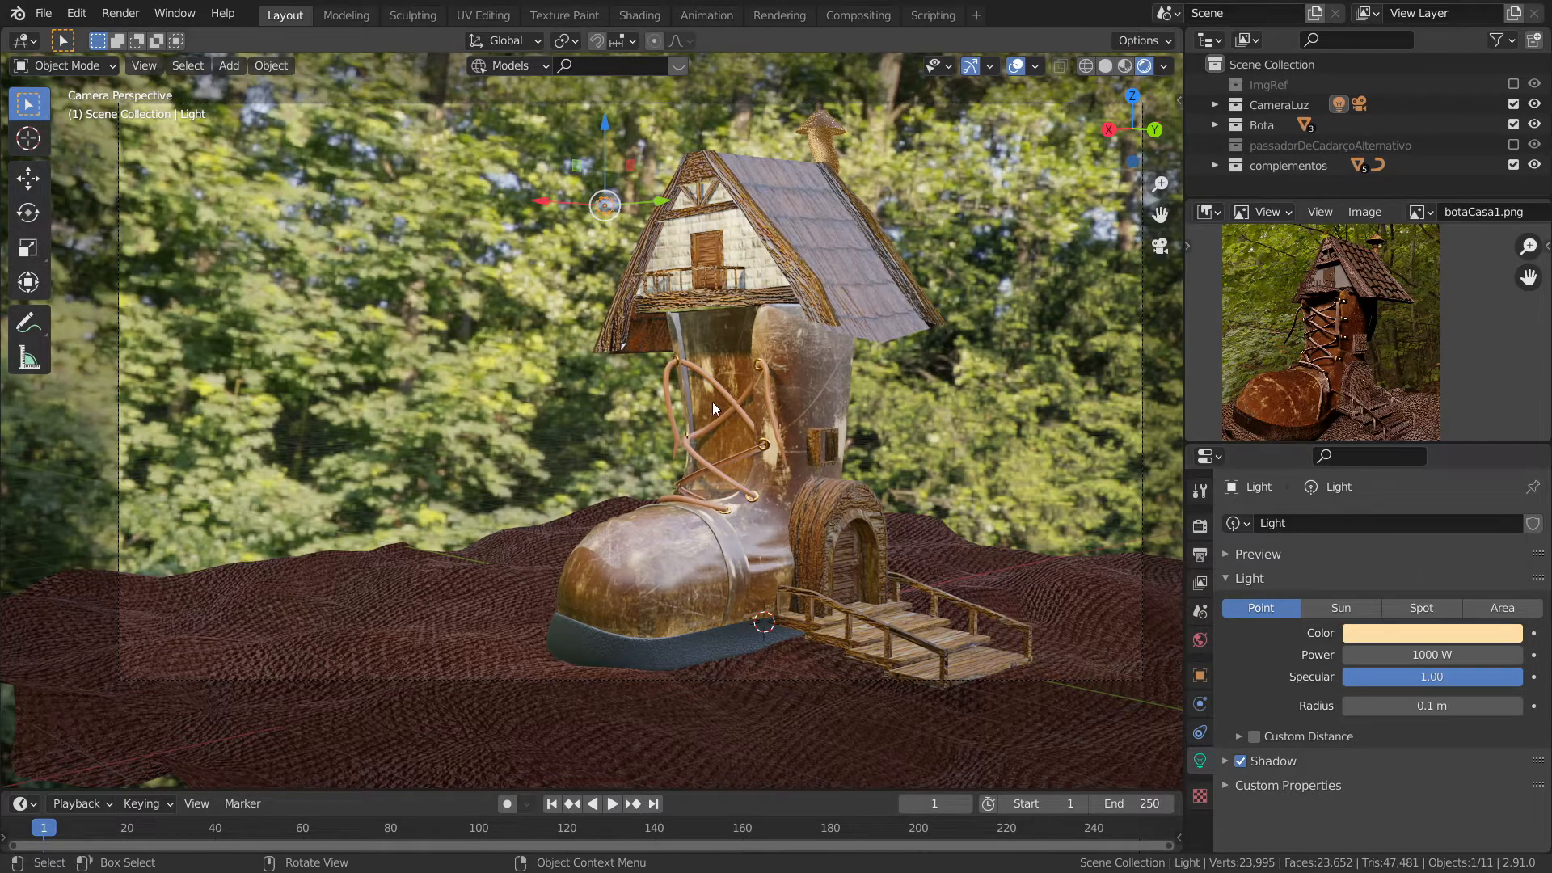
left_click(1415, 632)
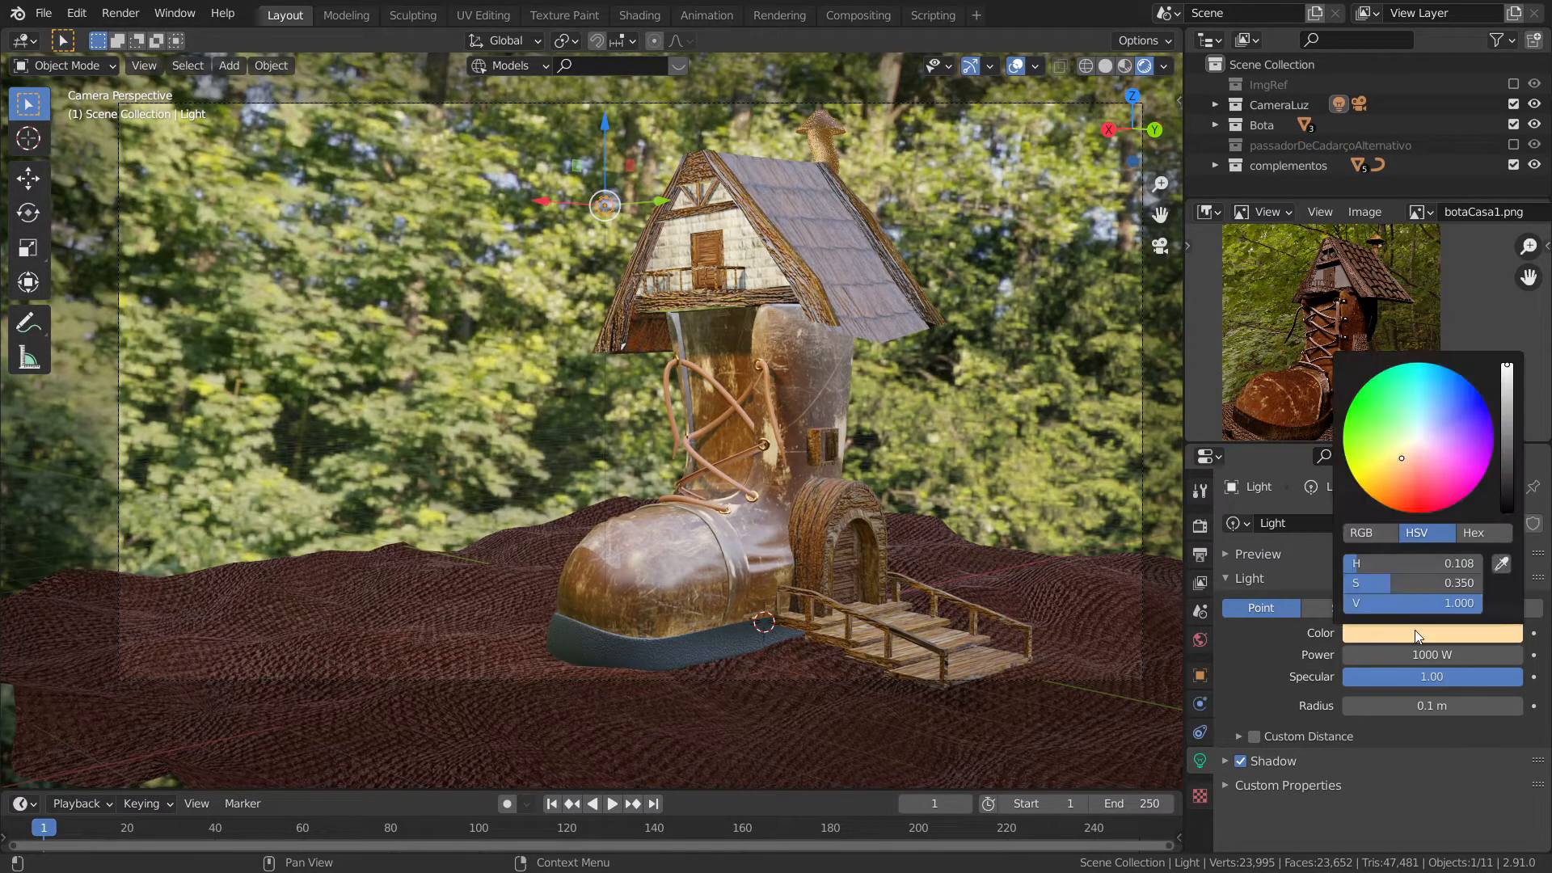
left_click(1394, 471)
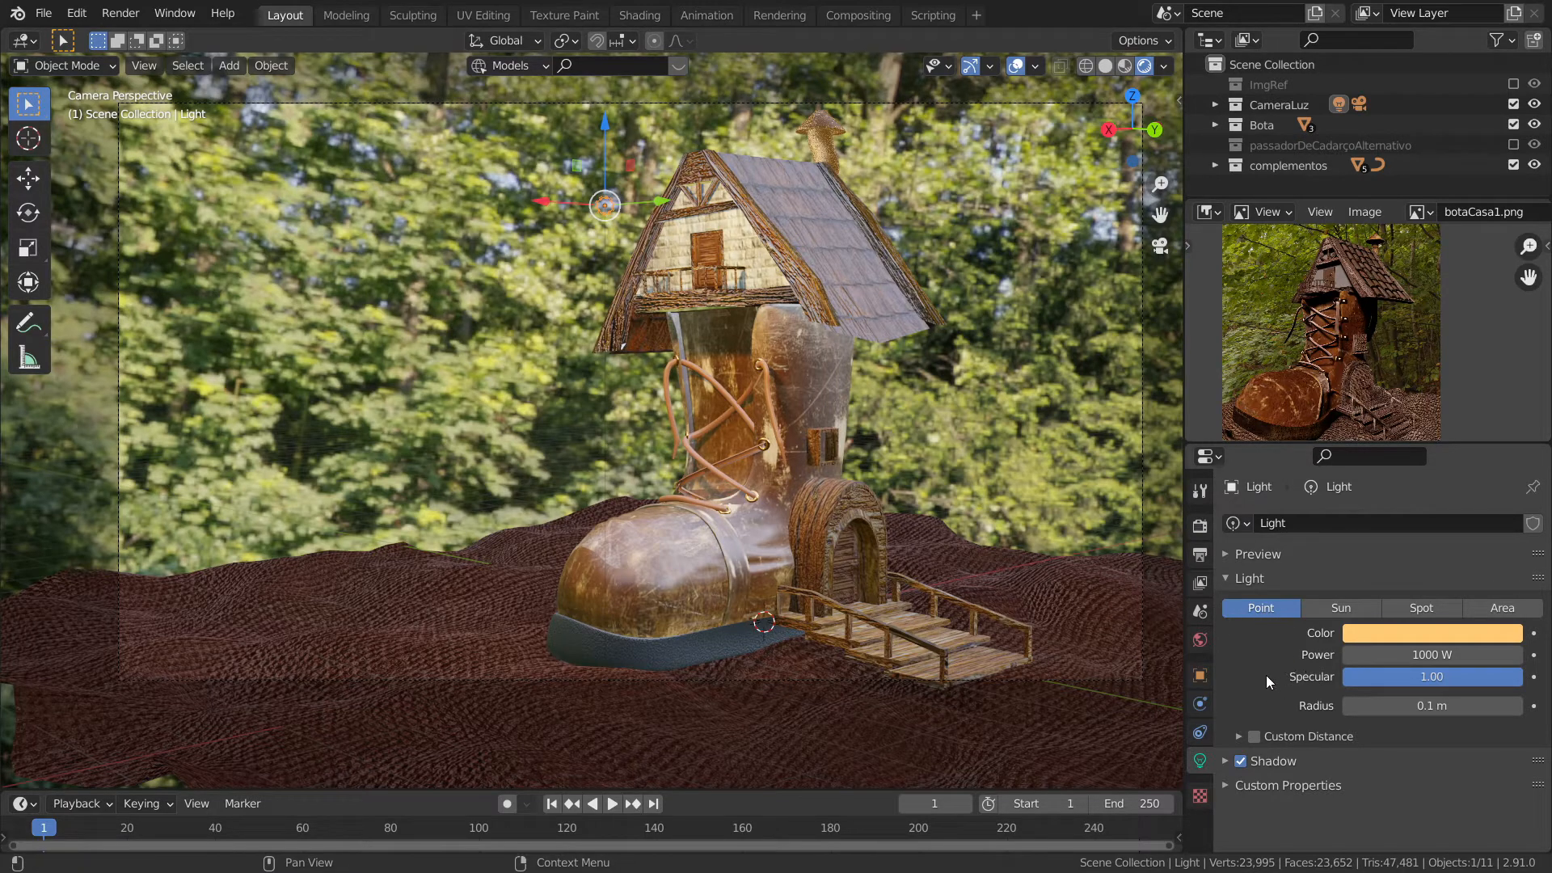
- Try enabling a custom distance for the point light
left_click(1236, 737)
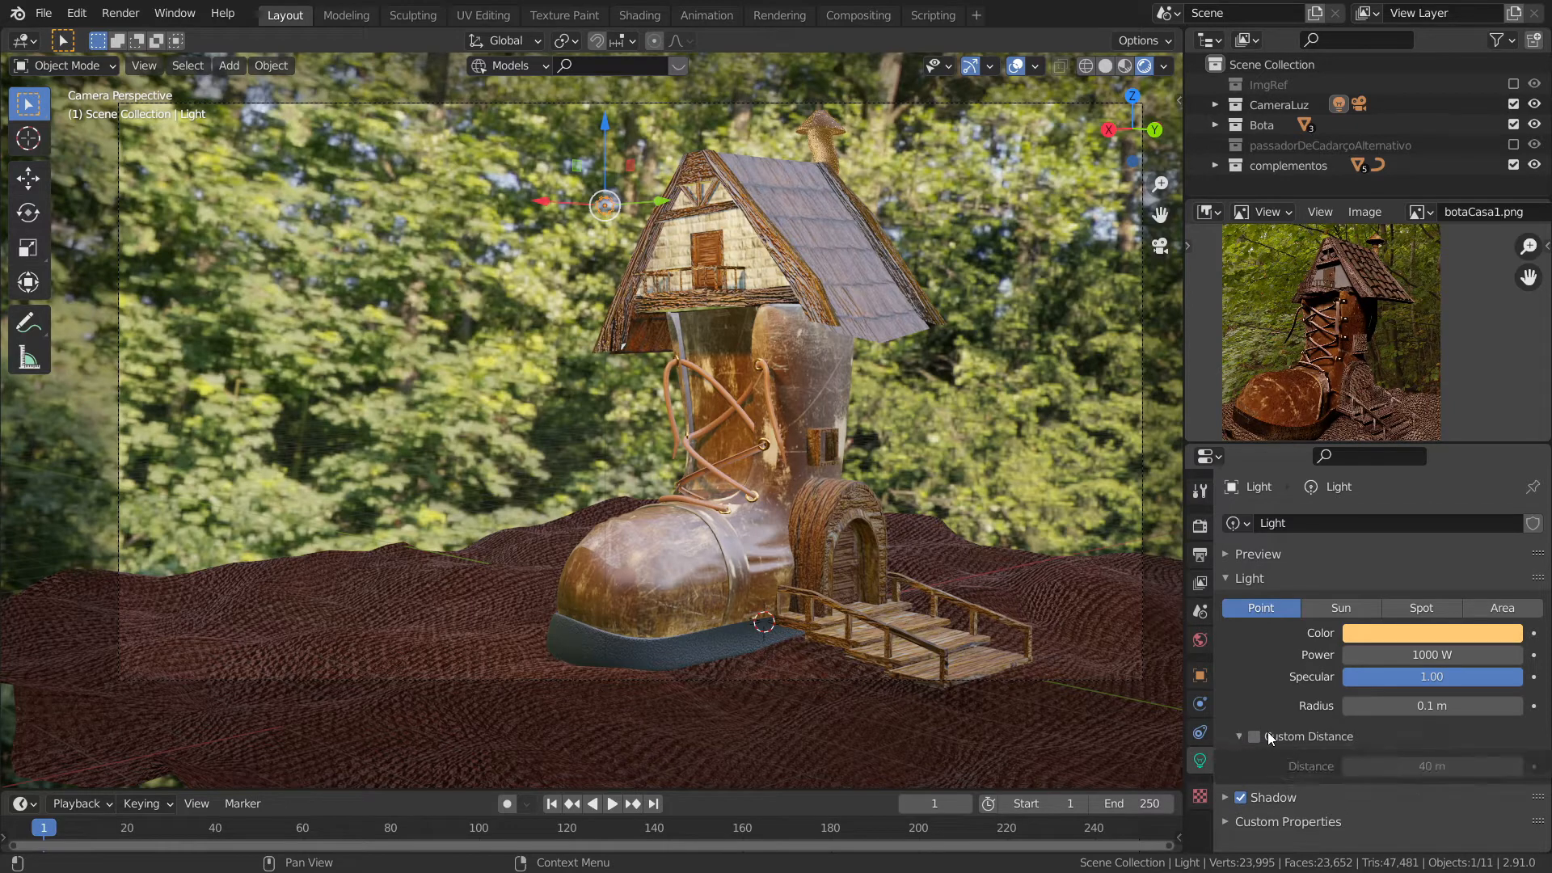
left_click(1253, 737)
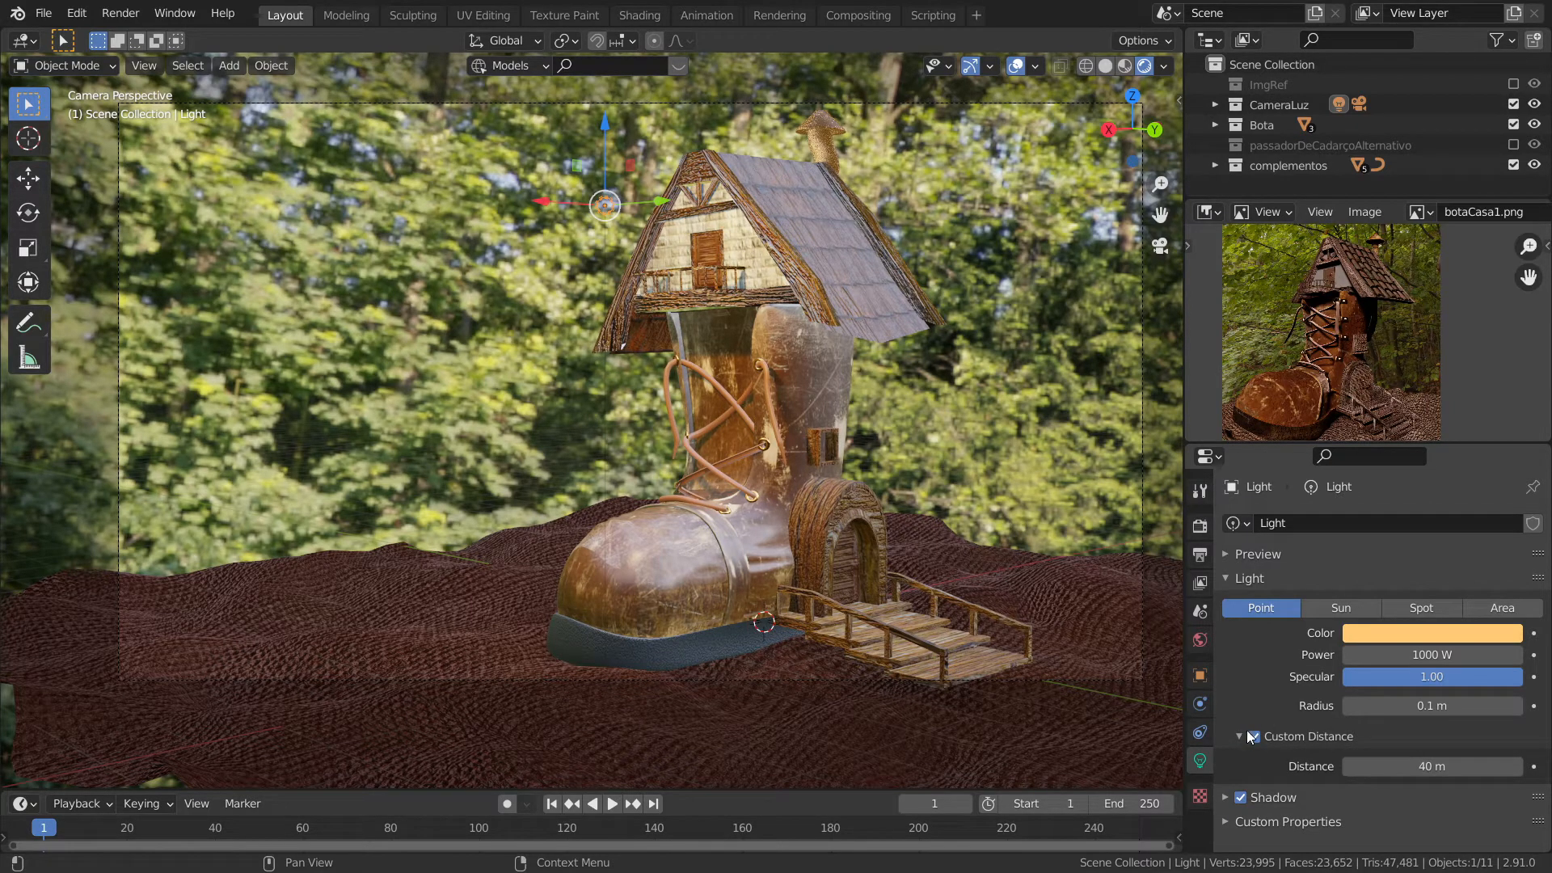
left_click(1238, 737)
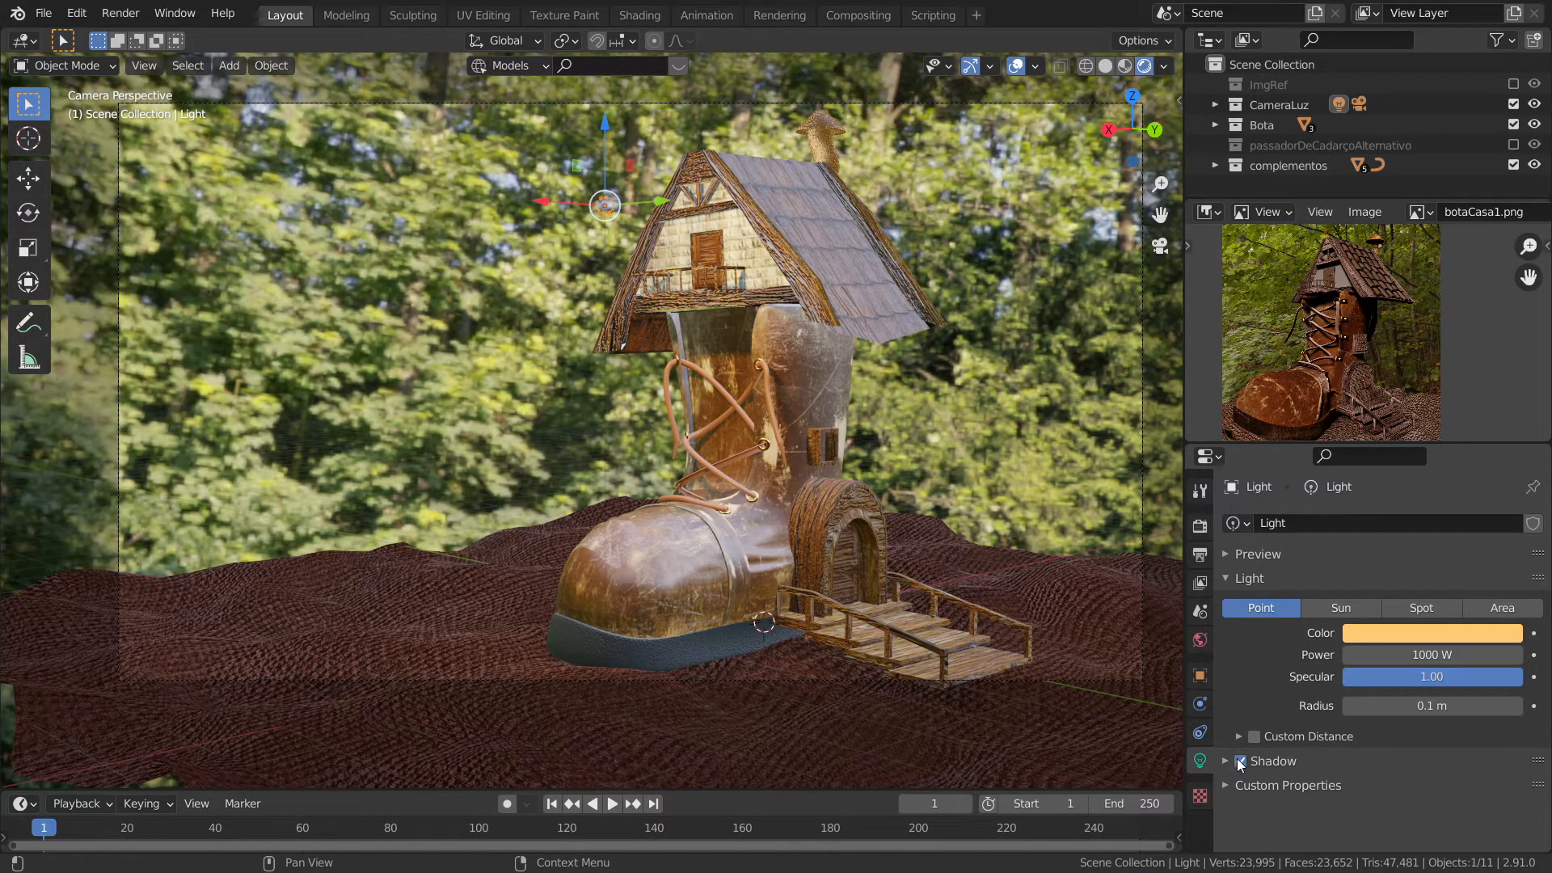
- Expand the light's shadow settings and raise the shadow clip start to 2.65 m
left_click(1225, 760)
left_click_drag(1297, 453, 1303, 259)
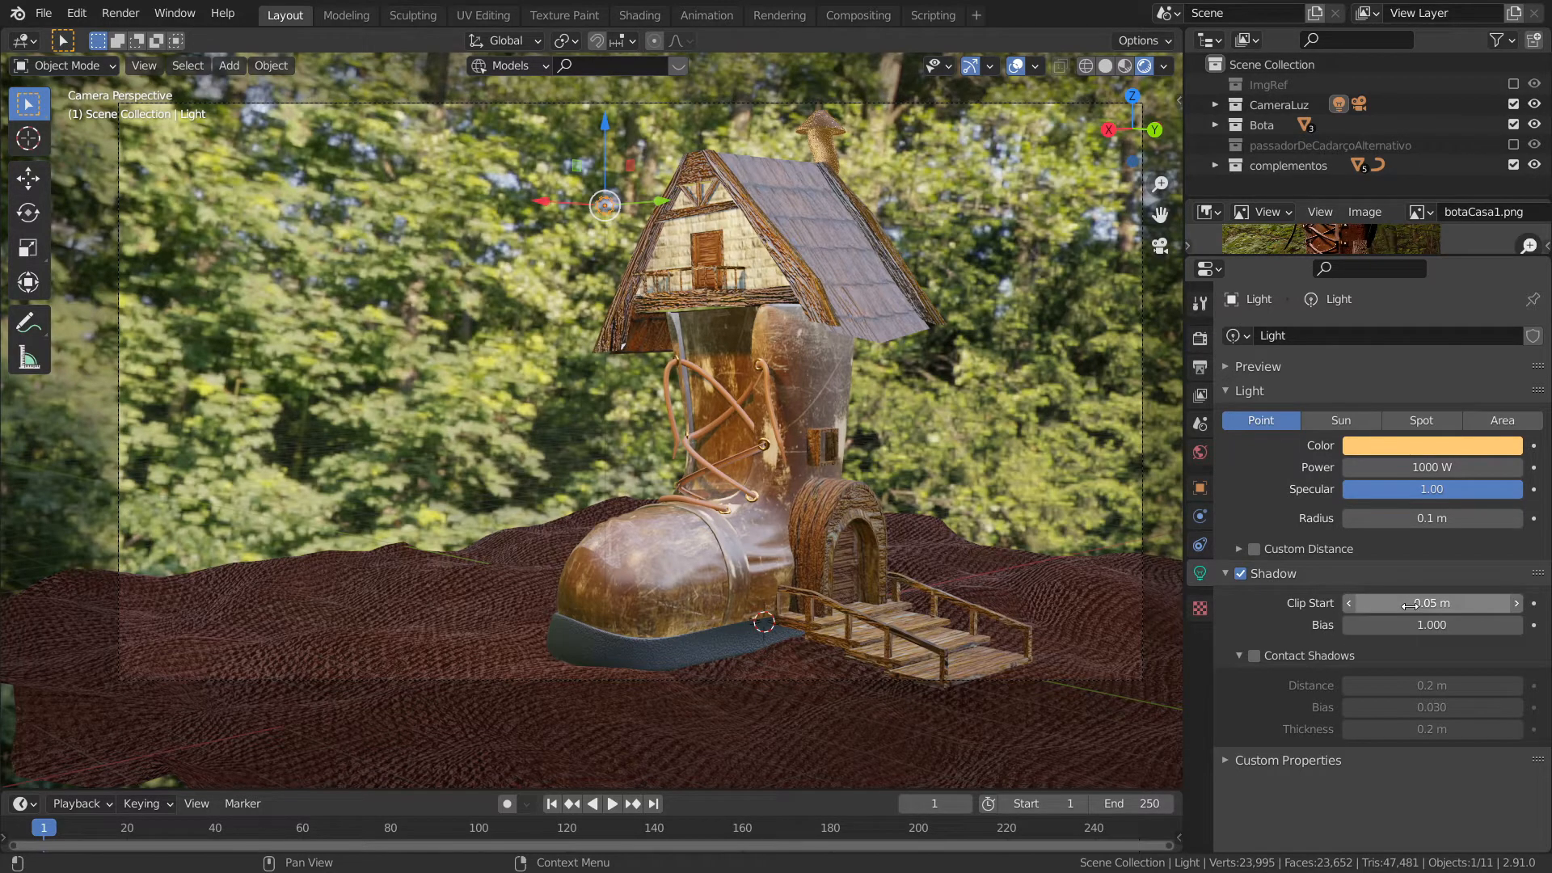
left_click_drag(1409, 606, 1549, 606)
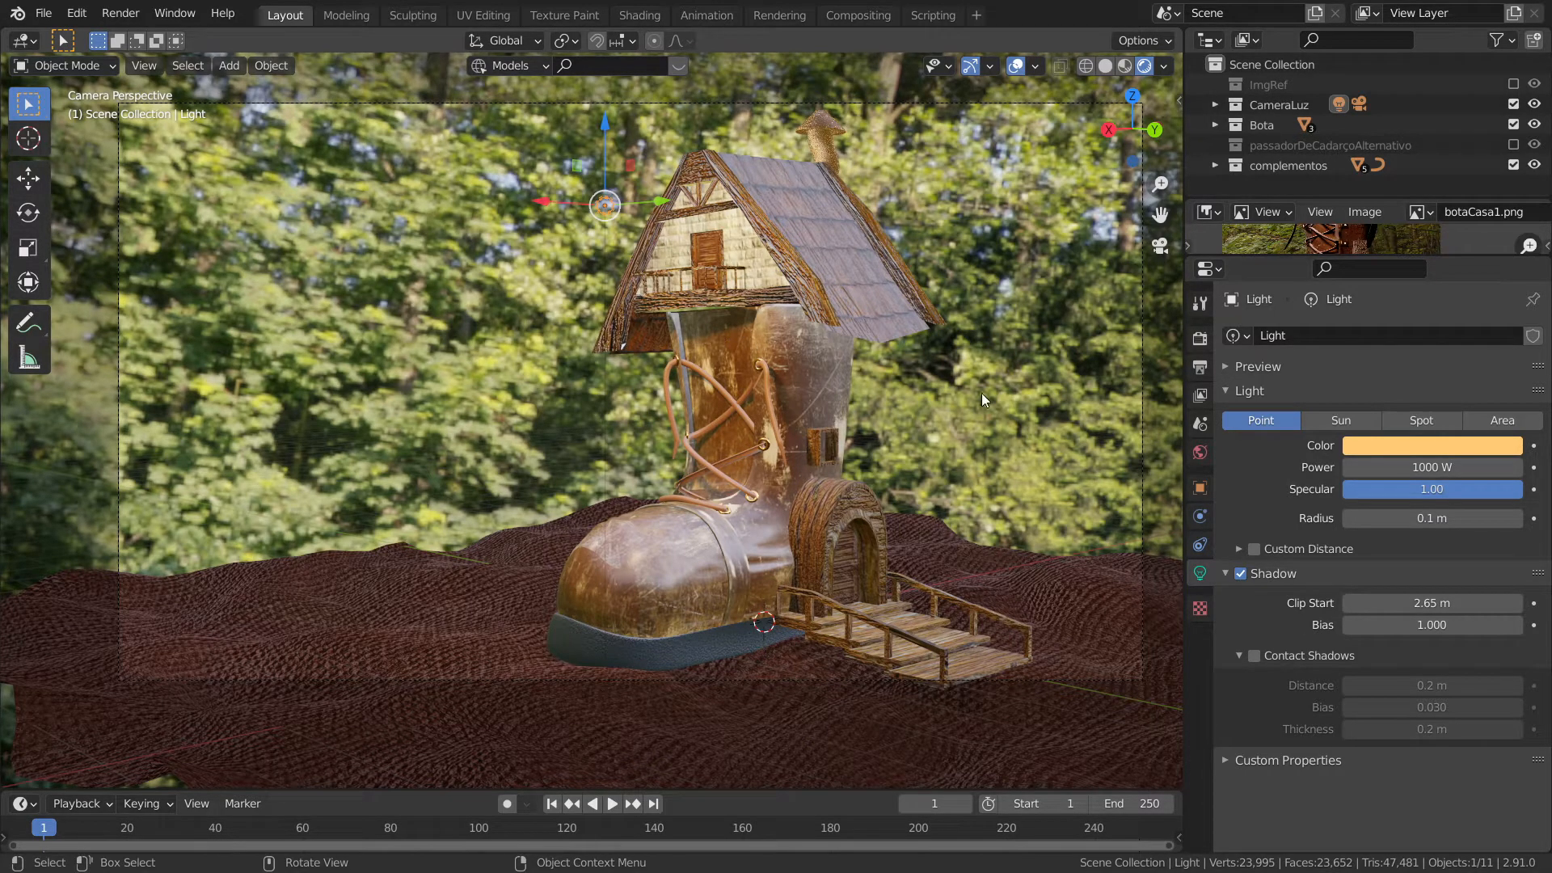
- Compare the render with and without contact shadows, leaving contact shadows enabled for the point light
left_click(1256, 656)
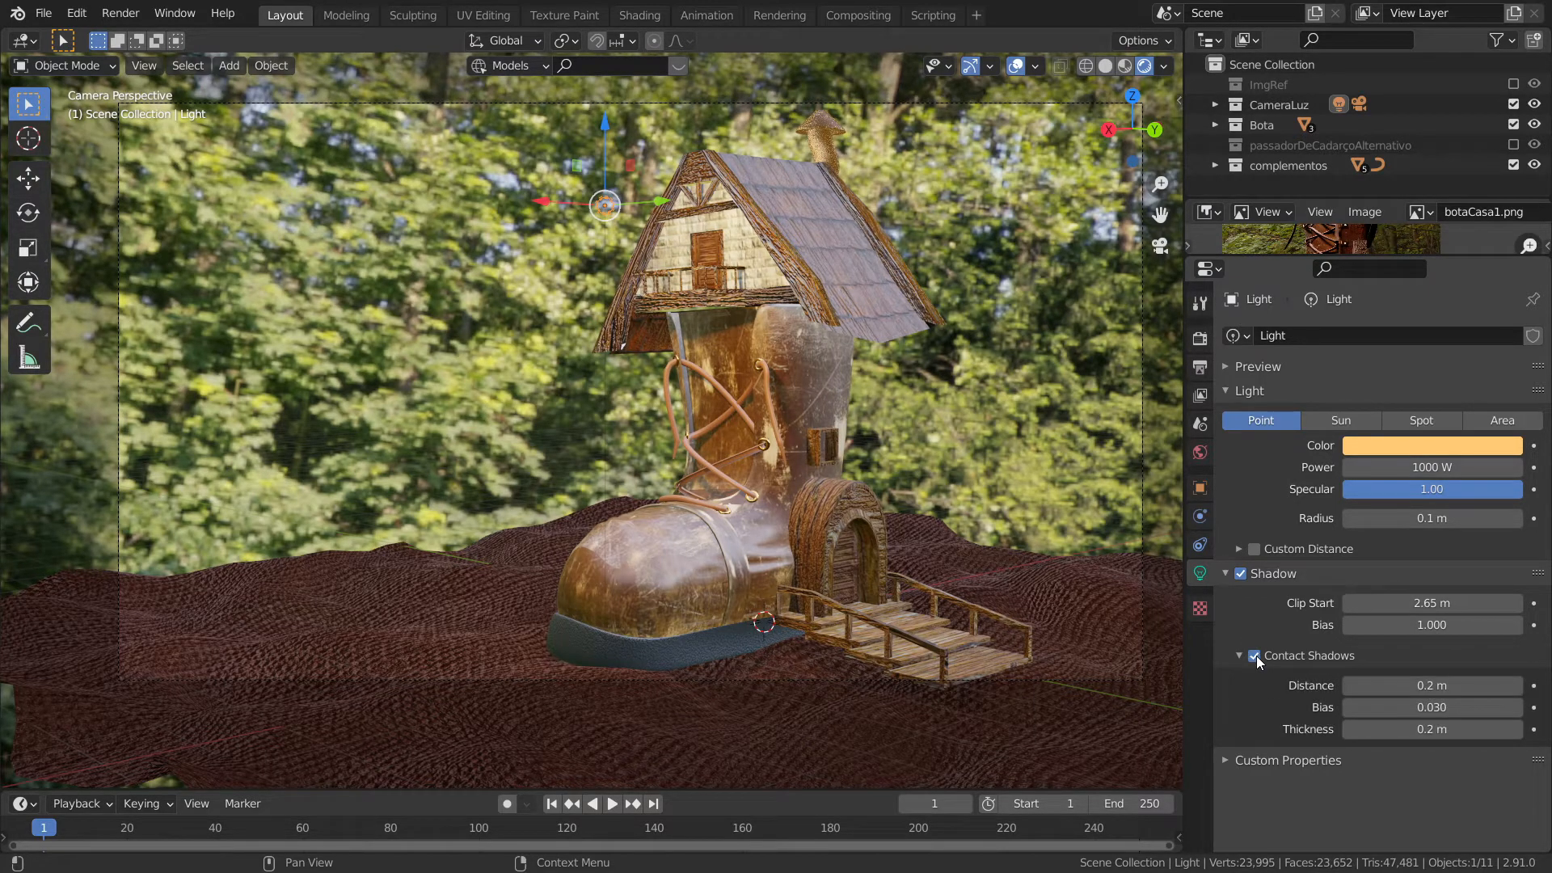
left_click(1256, 656)
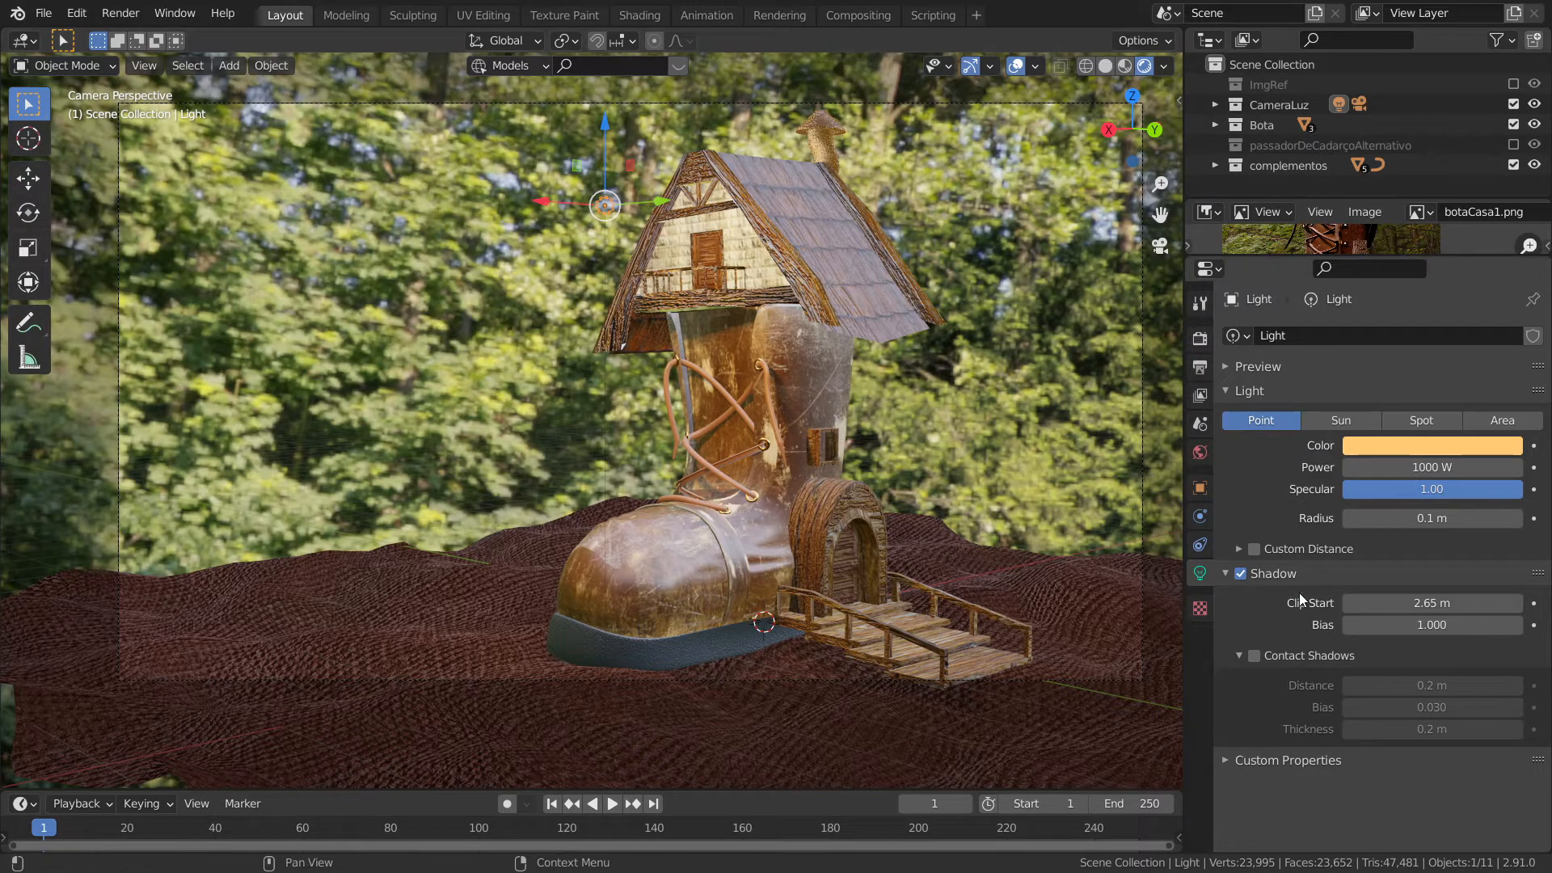
left_click(1225, 574)
left_click(1225, 574)
left_click(1254, 656)
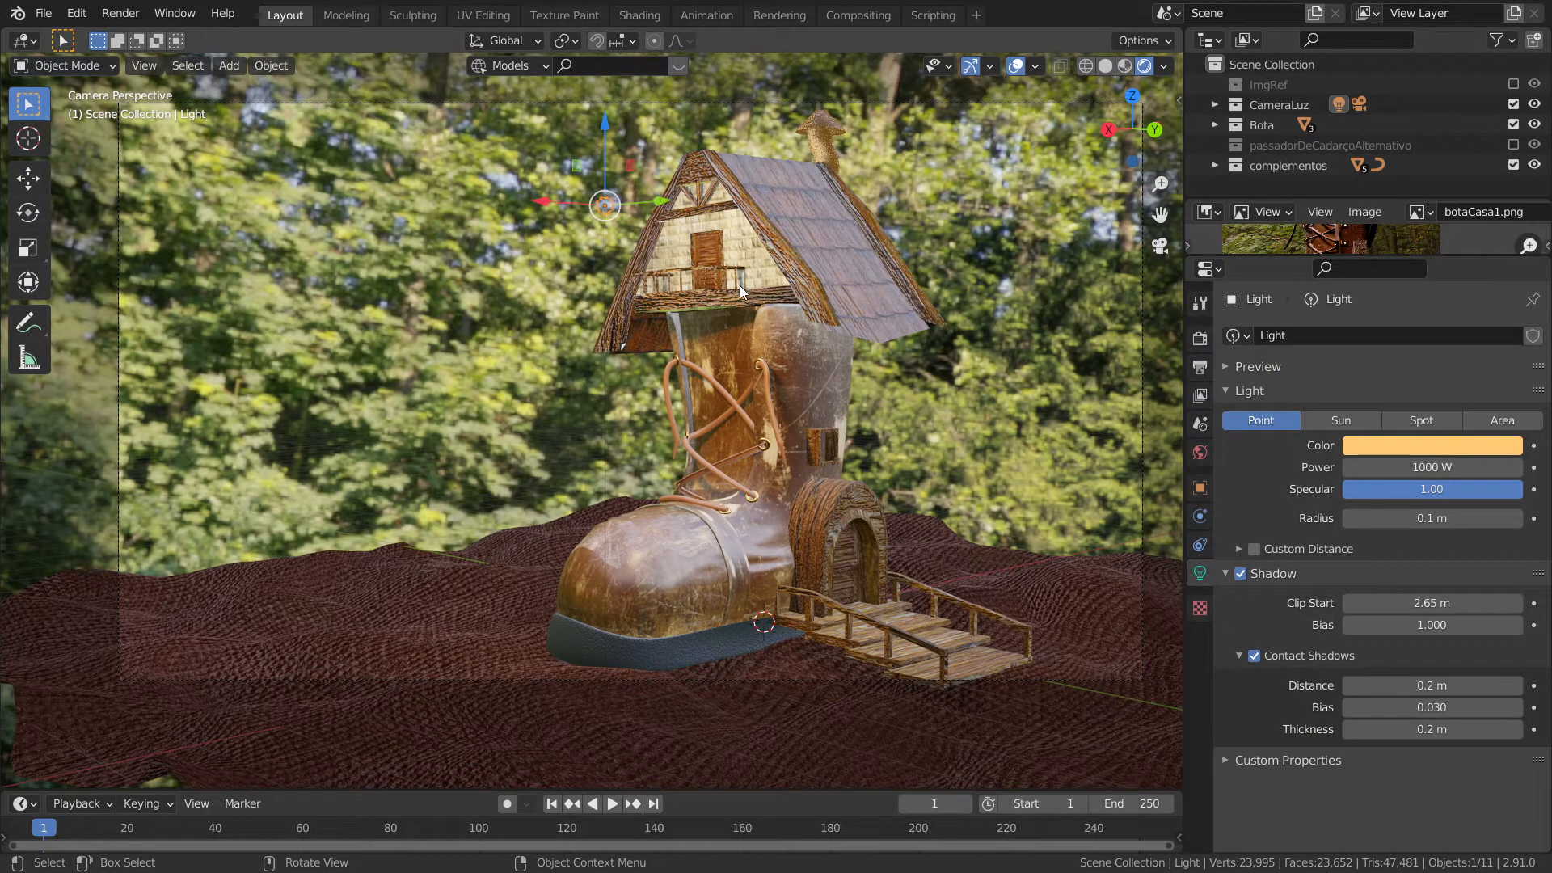
left_click(1255, 656)
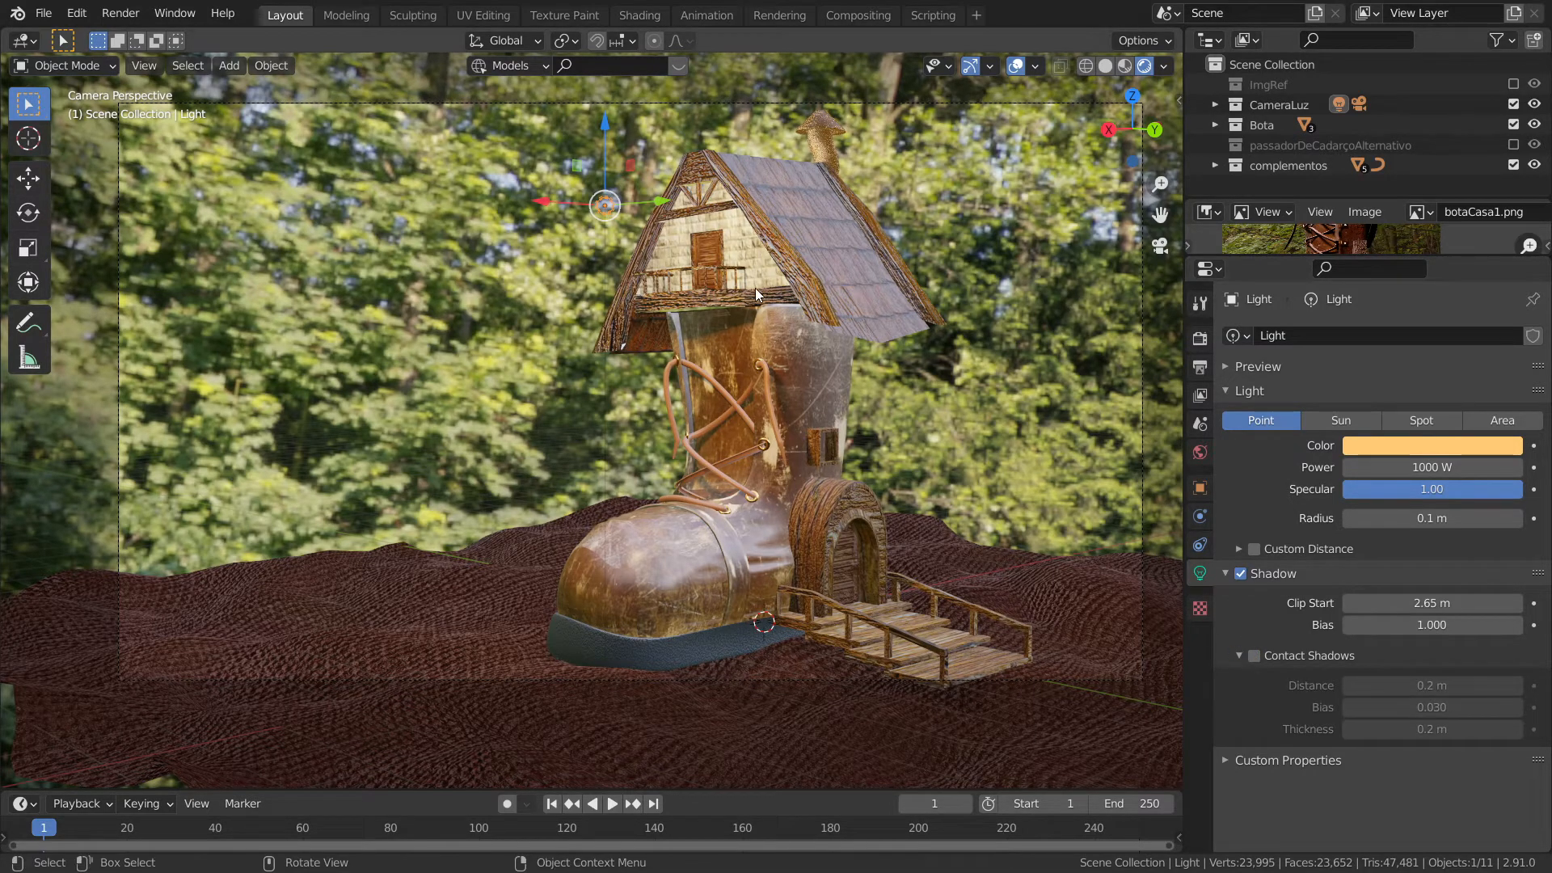
left_click(1253, 657)
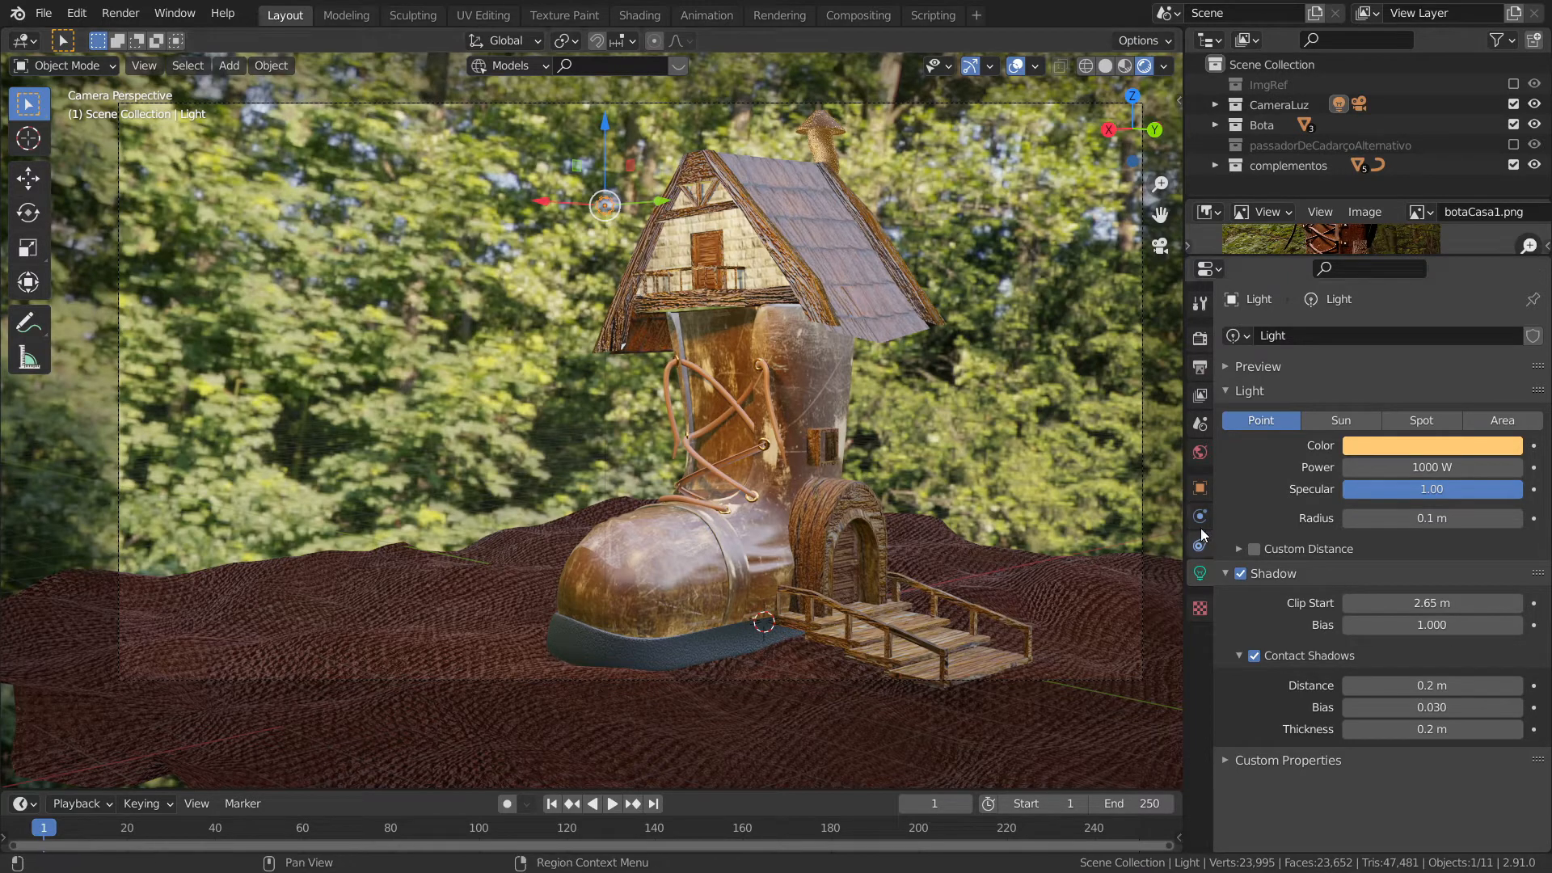
- Test the world background strength at 2 and at 1, and set it back to 1.5
left_click(1198, 453)
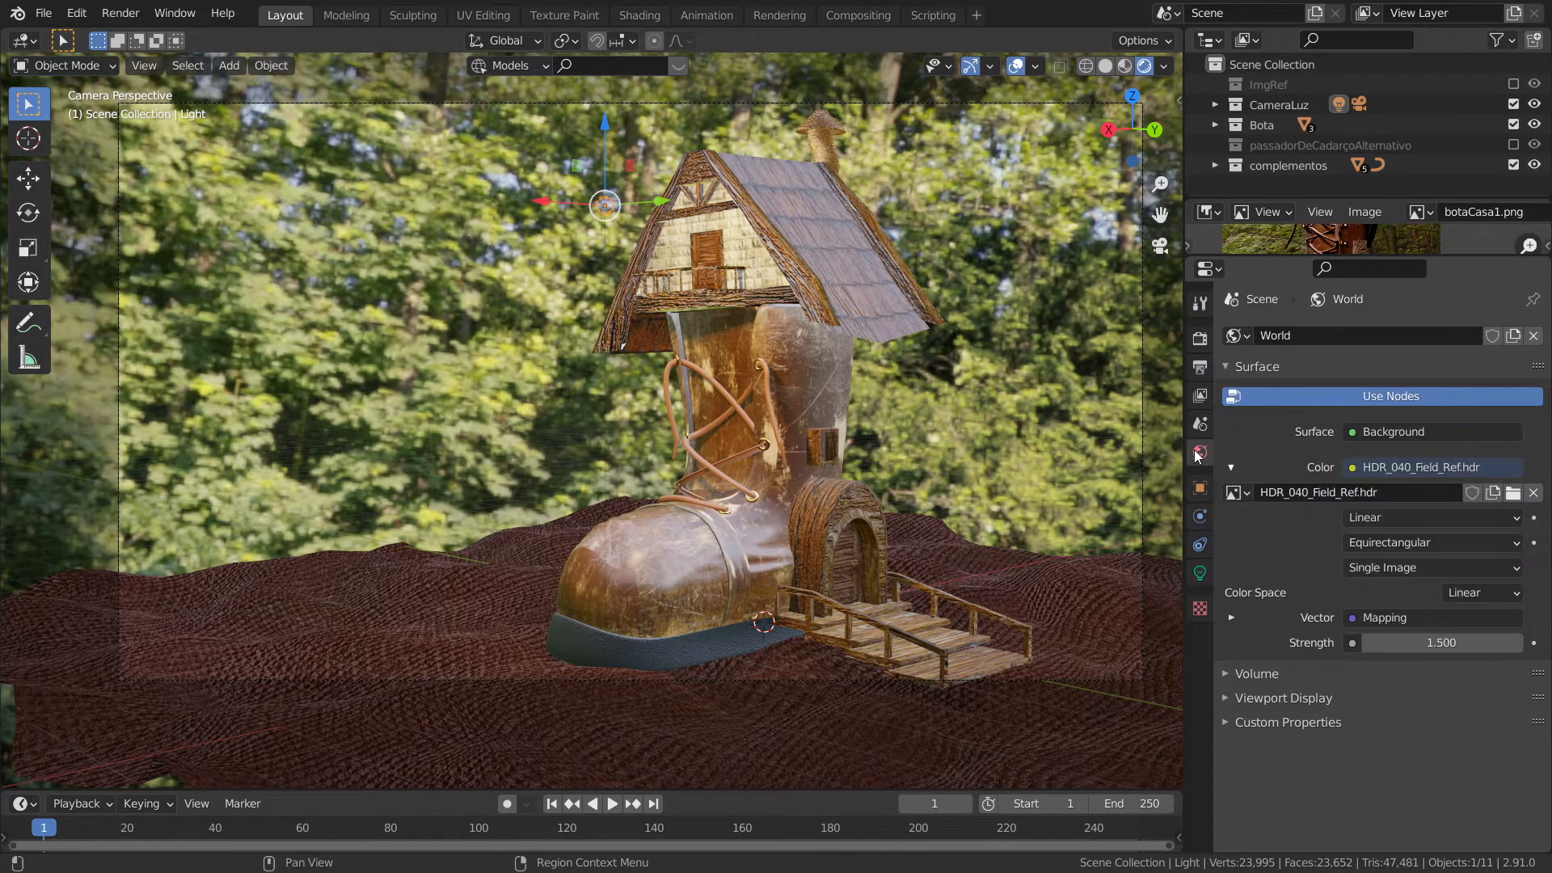
left_click(1437, 644)
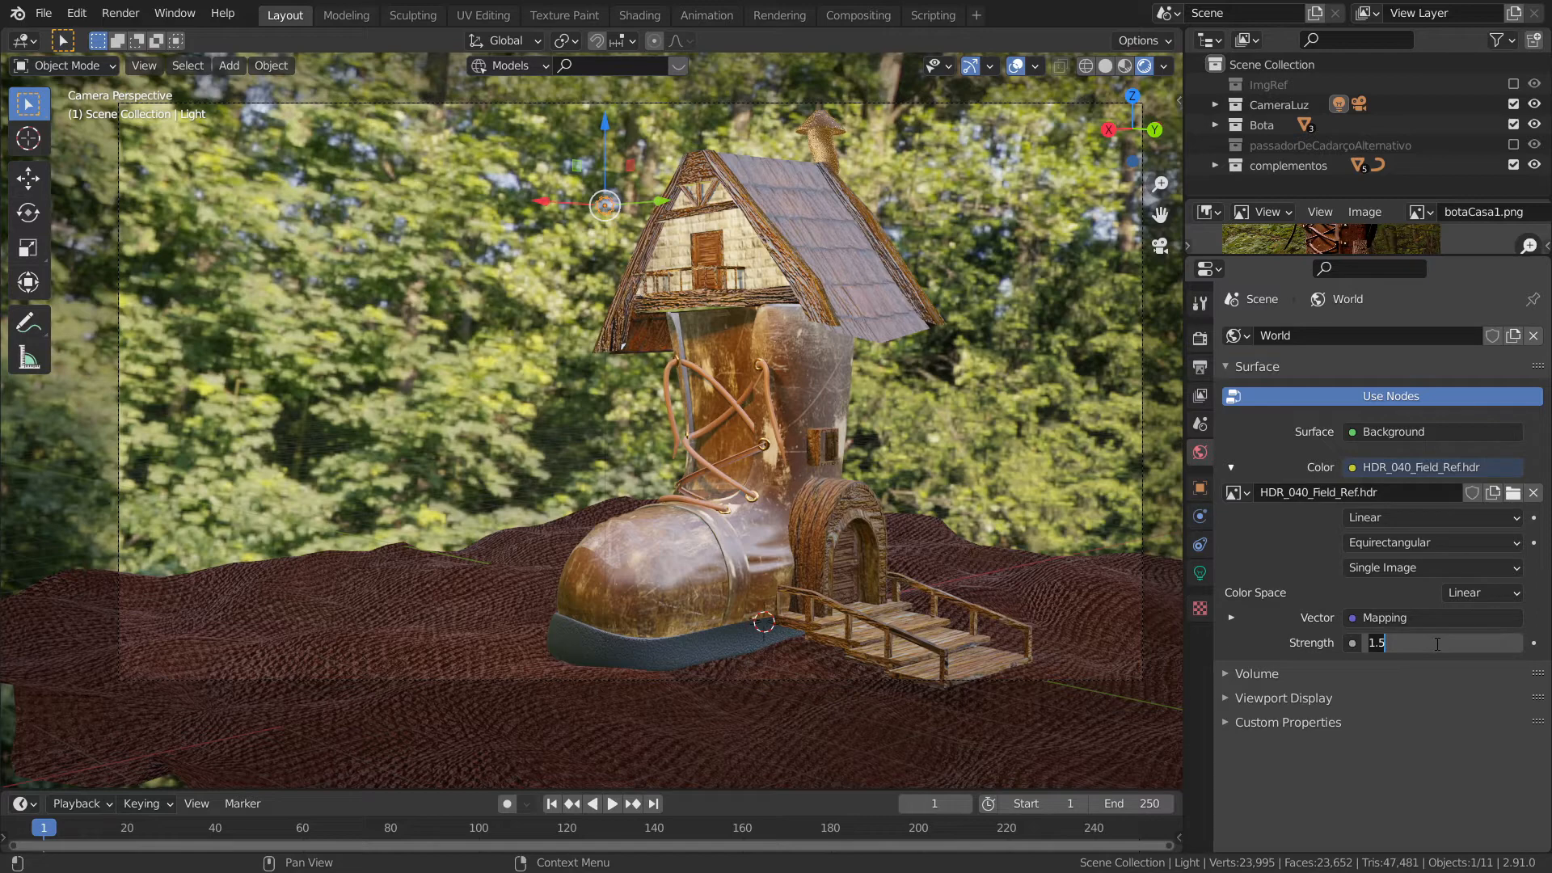
type("2")
key("Return")
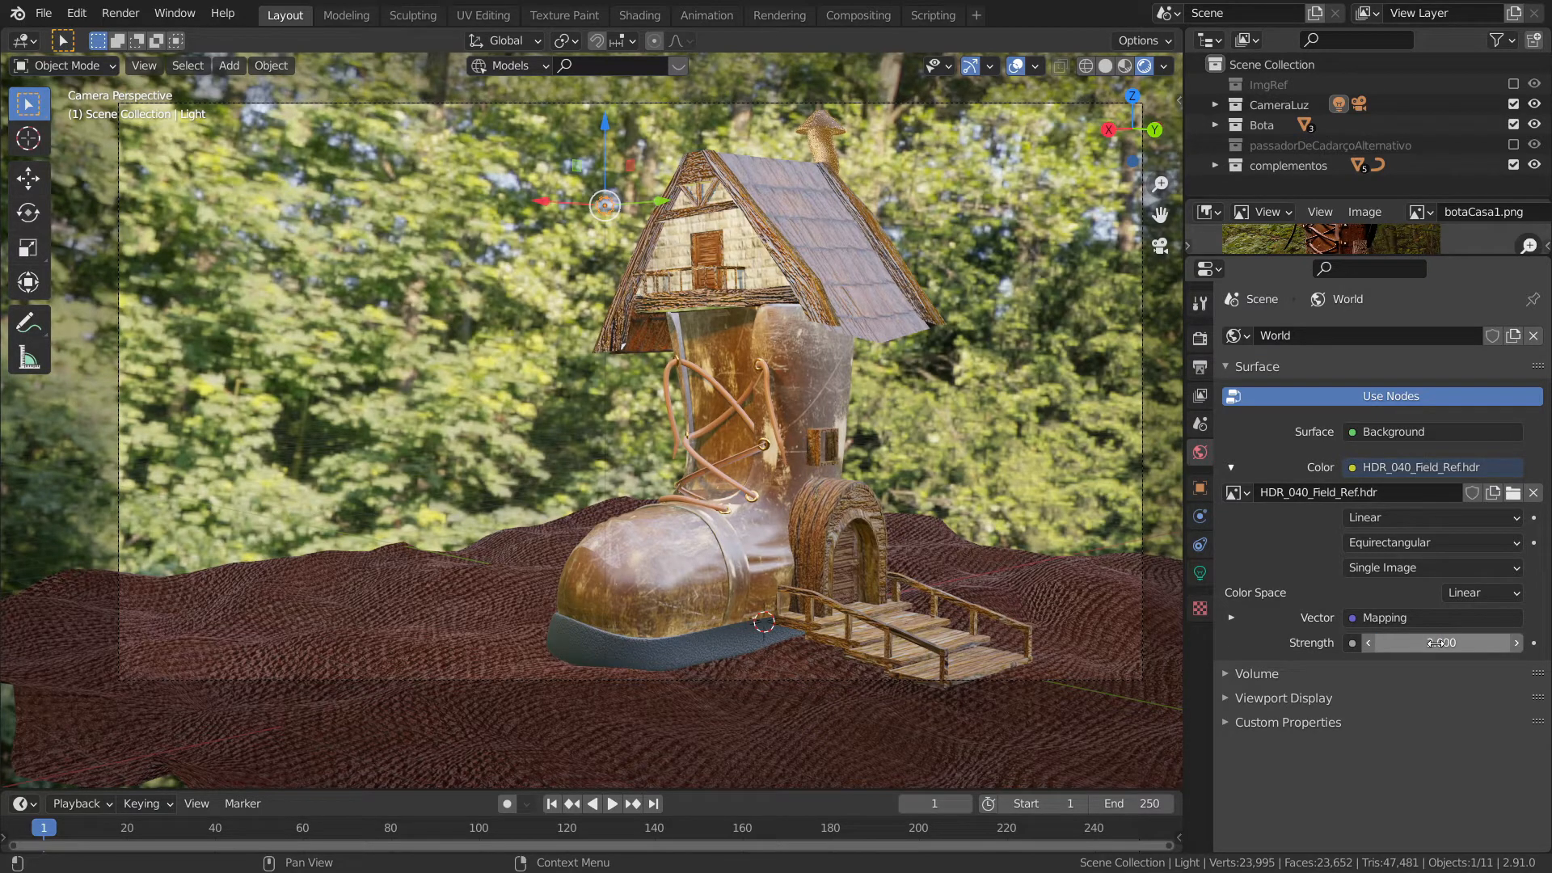
left_click(1435, 642)
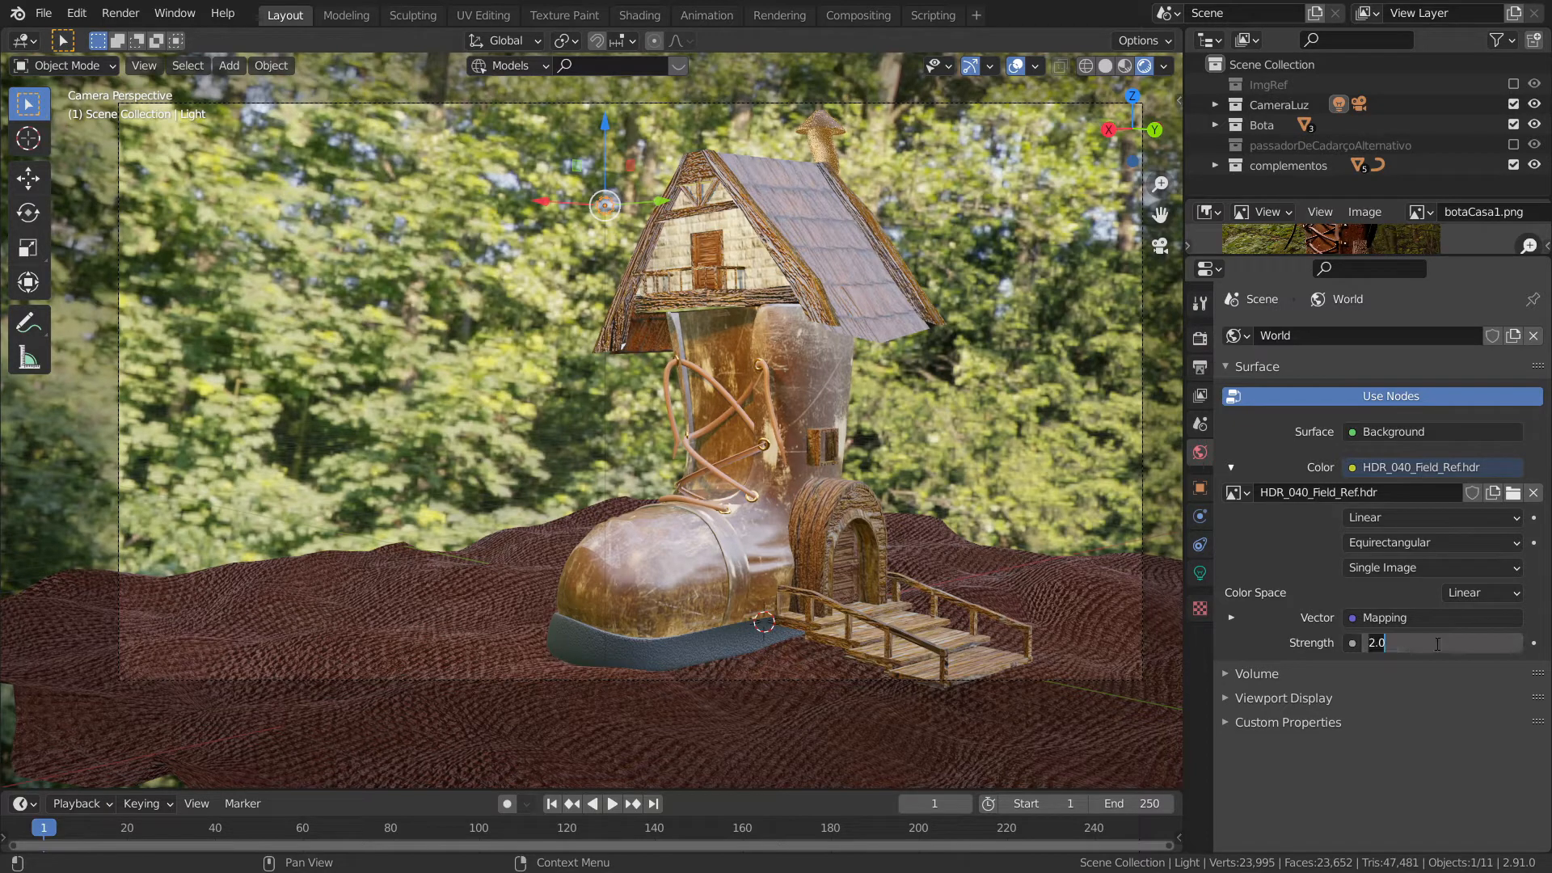
type("1")
key("Return")
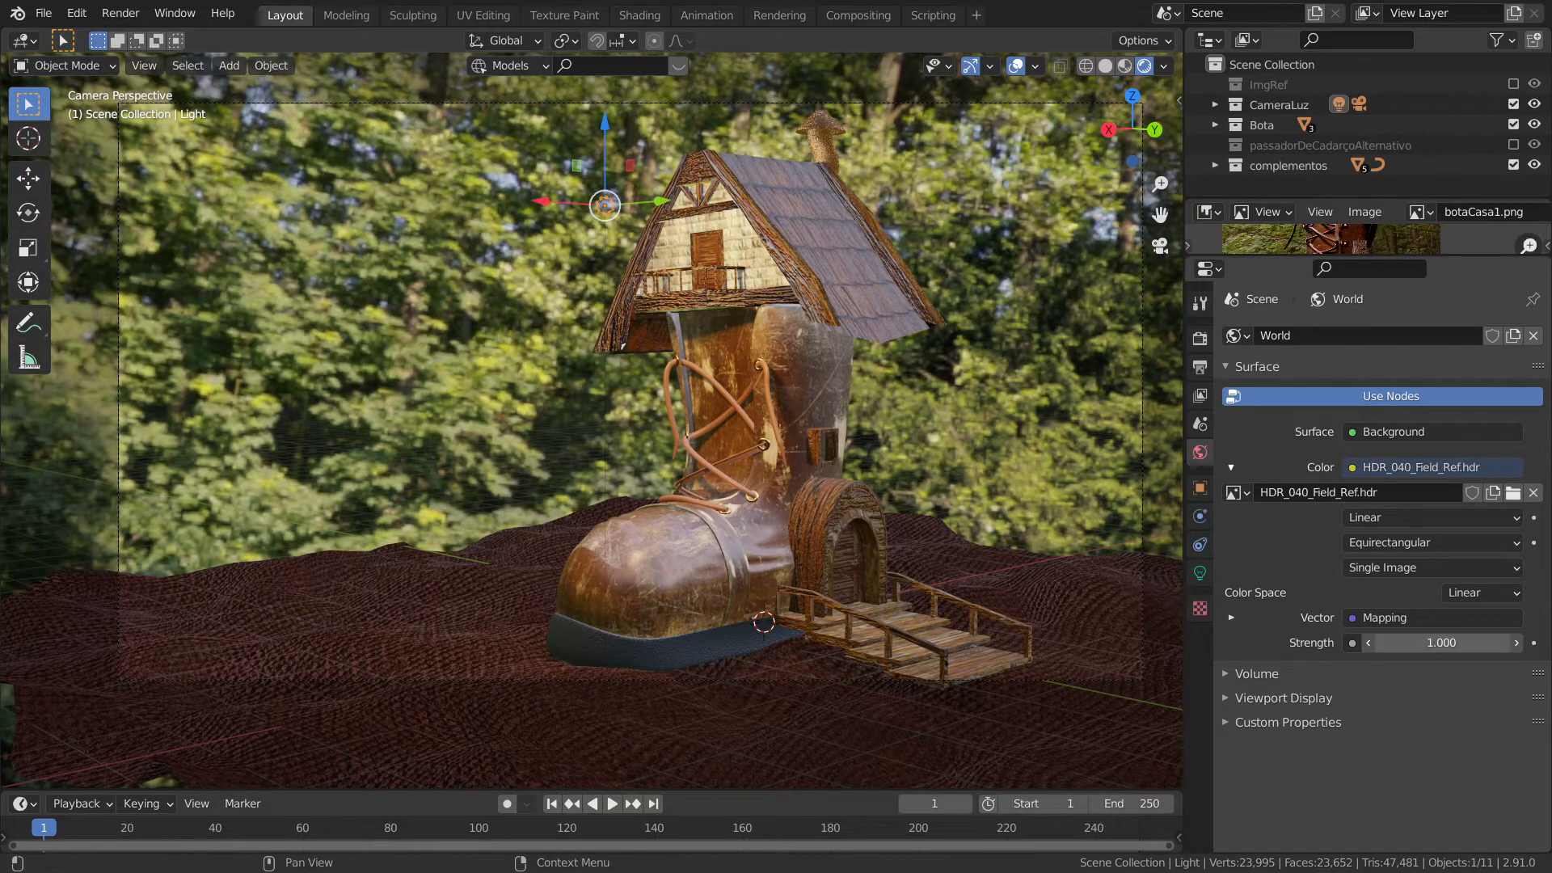
left_click(1408, 643)
type("1.5")
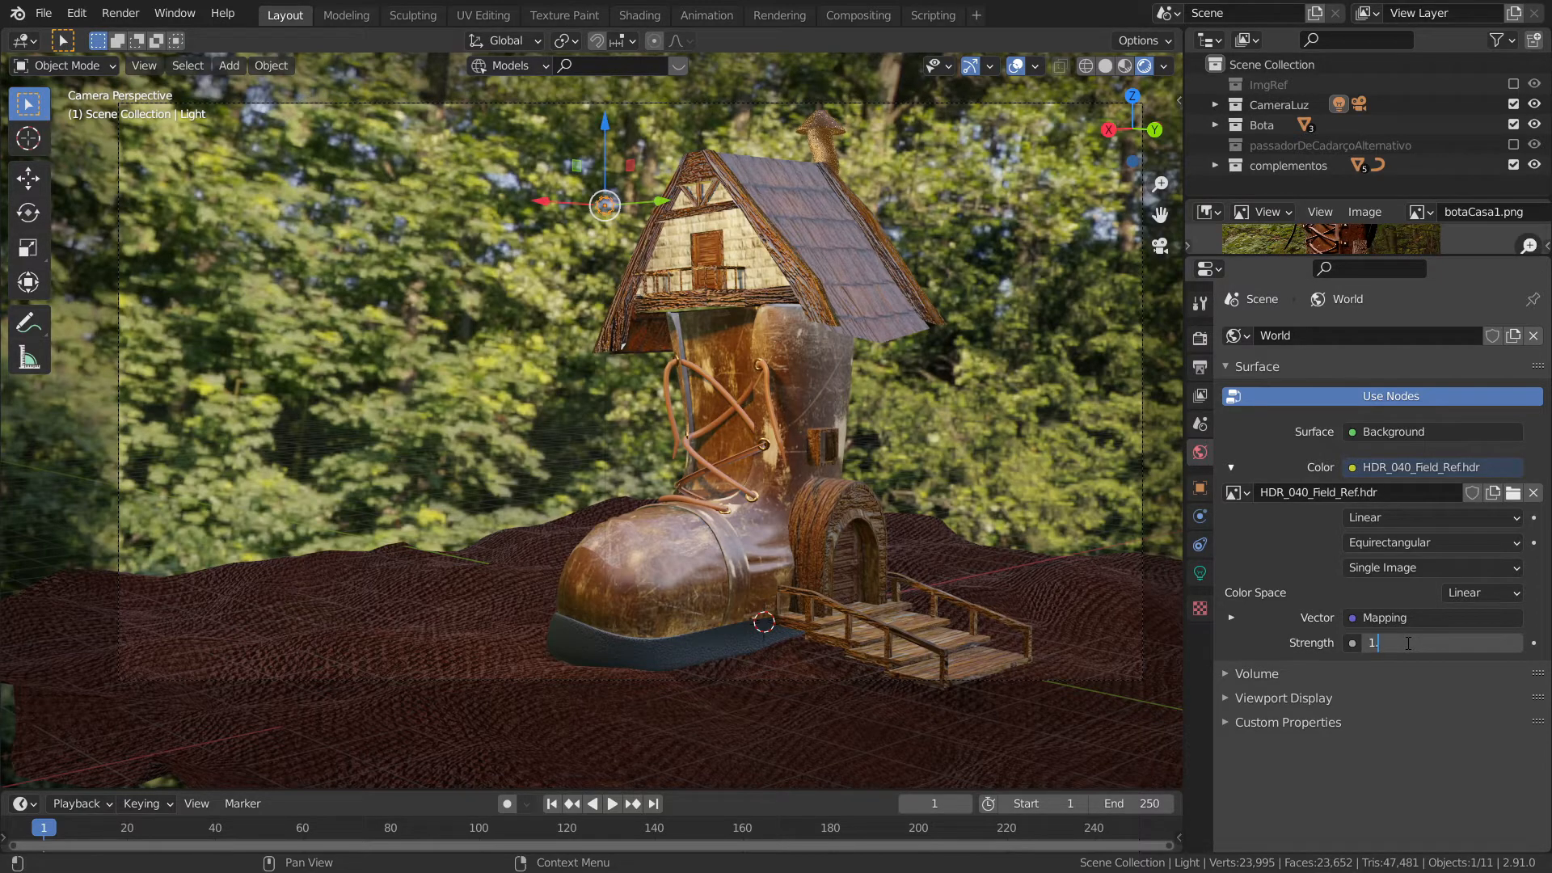
key("Return")
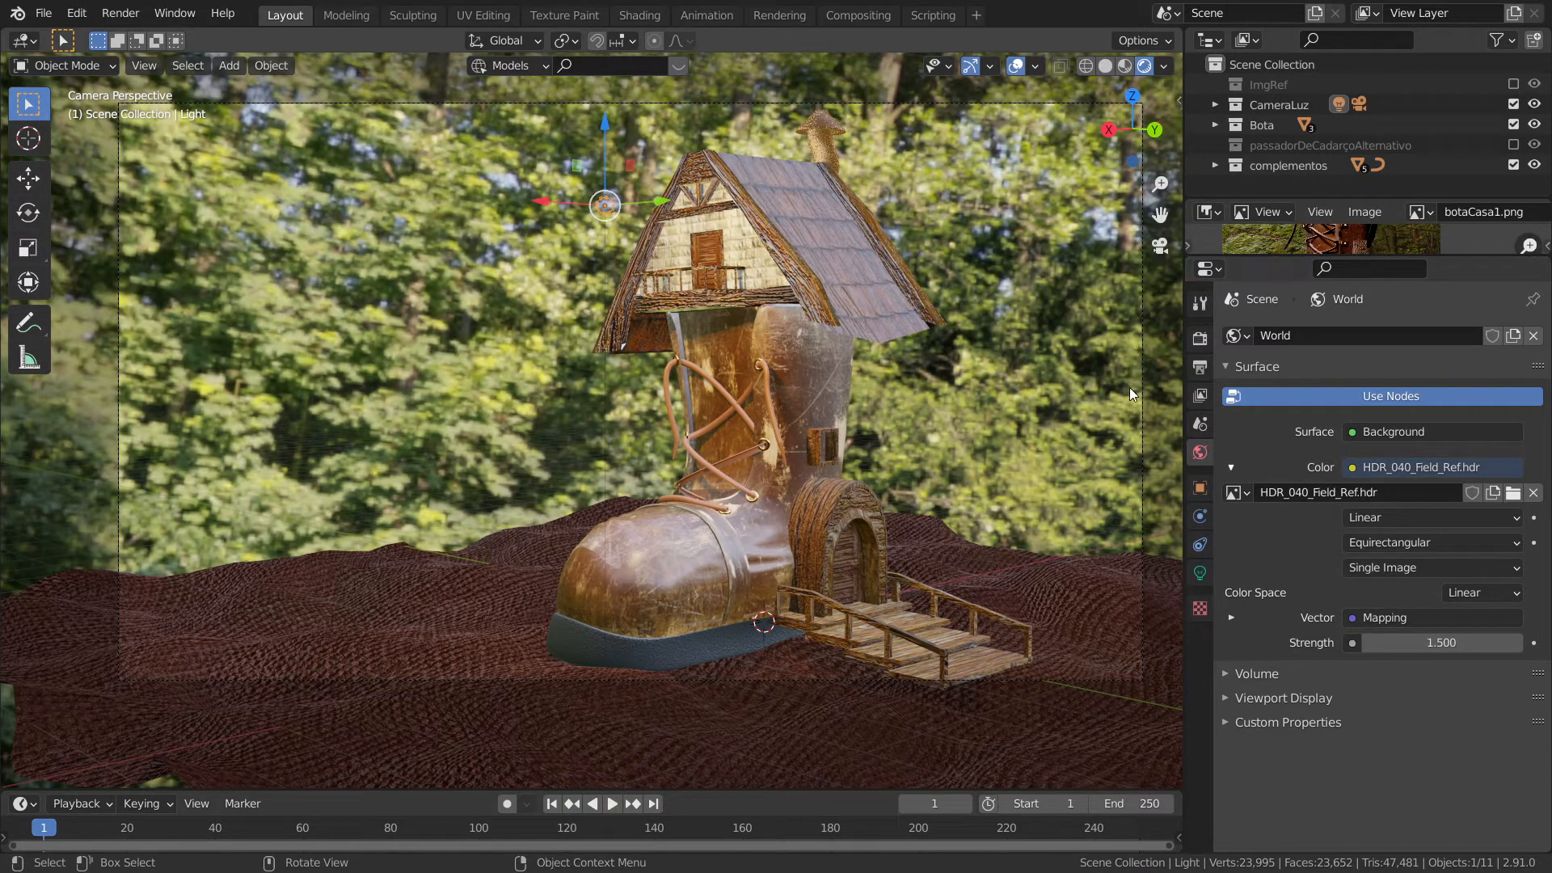
- Select the roof, split the 3D viewport vertically, and set up a wider Shader Editor without its sidebar beside it
left_click(837, 268)
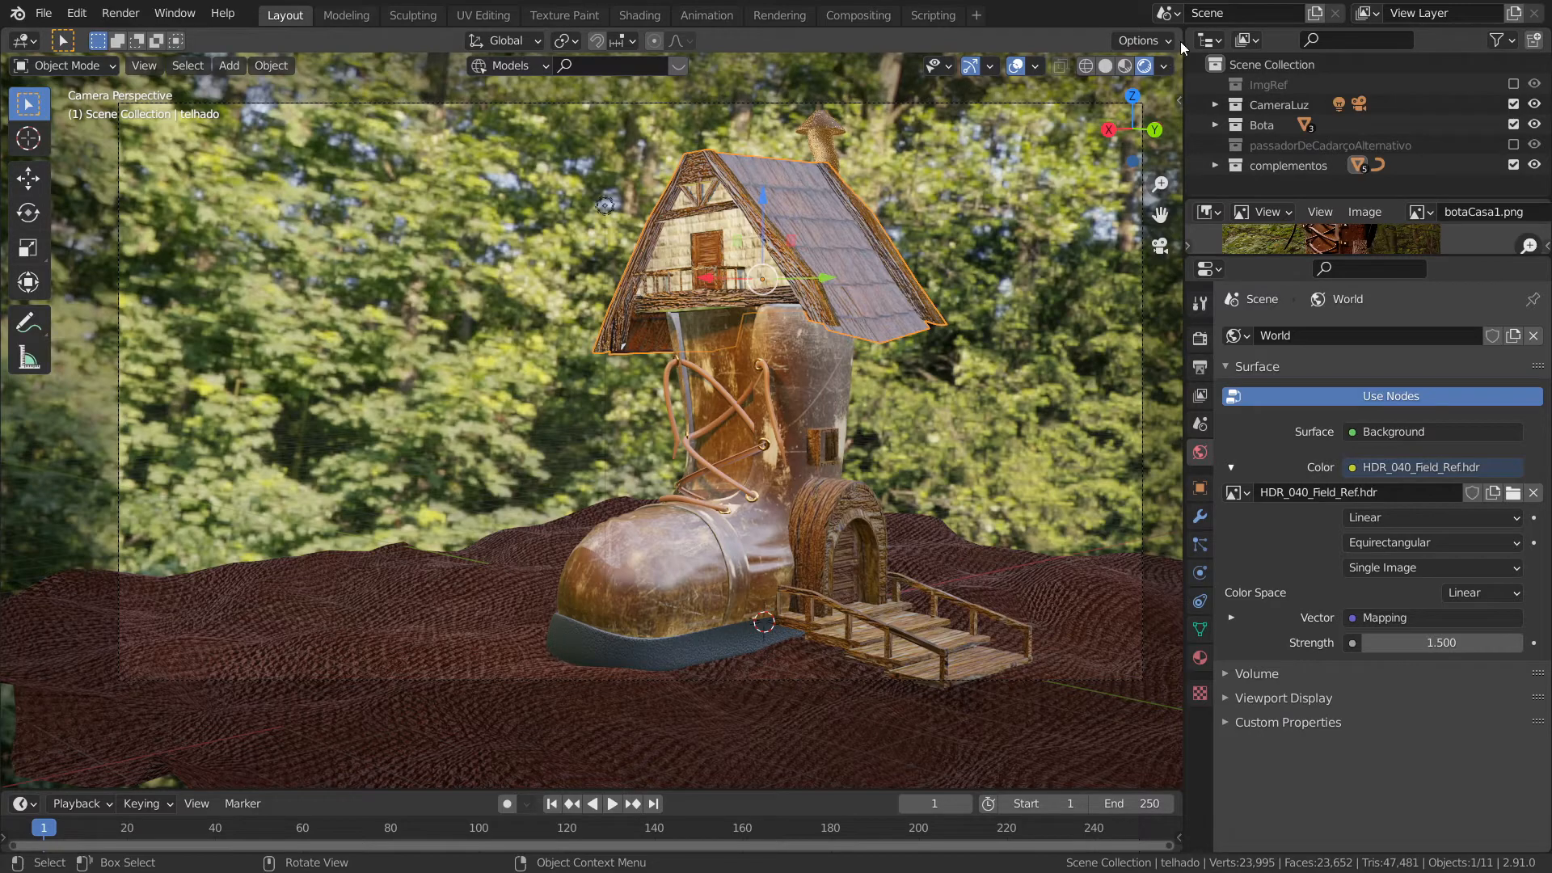
left_click_drag(1155, 34, 758, 40)
scroll(543, 434, "up", 3)
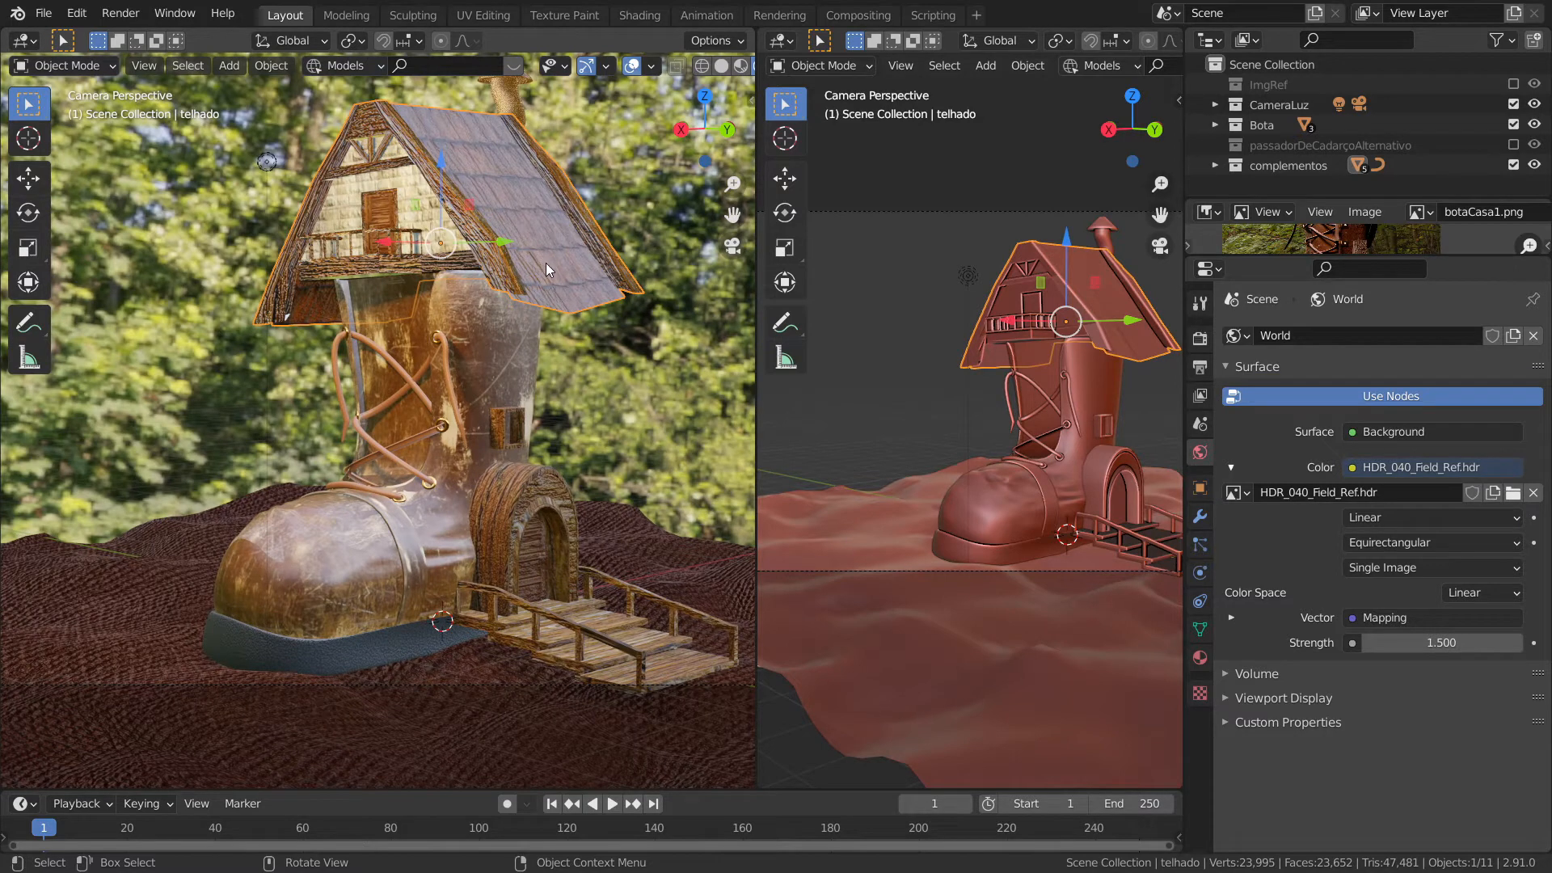
left_click(780, 40)
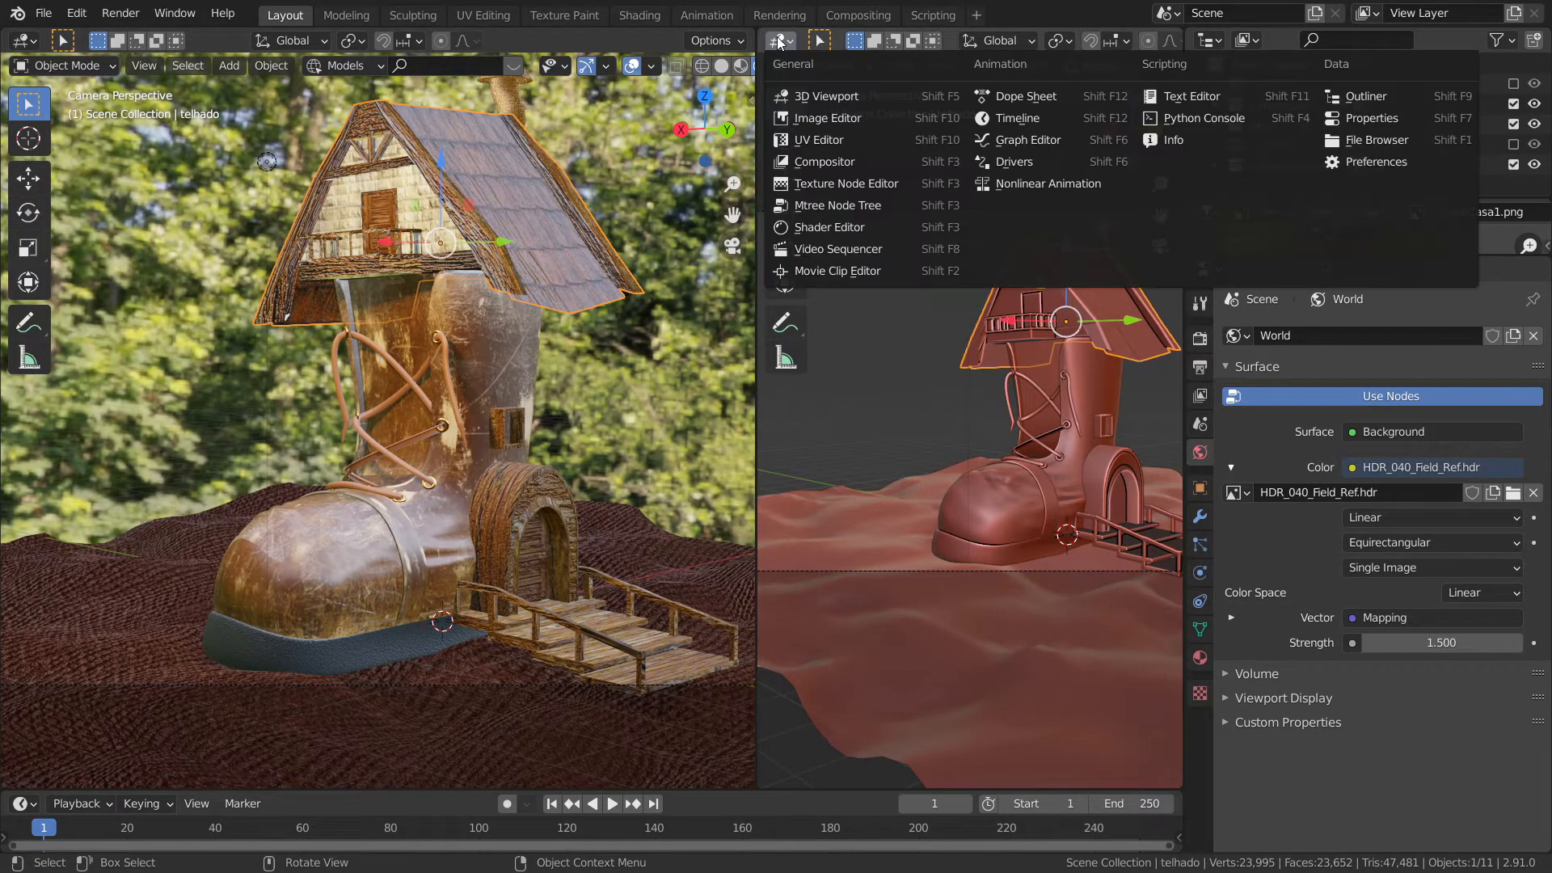
left_click(826, 226)
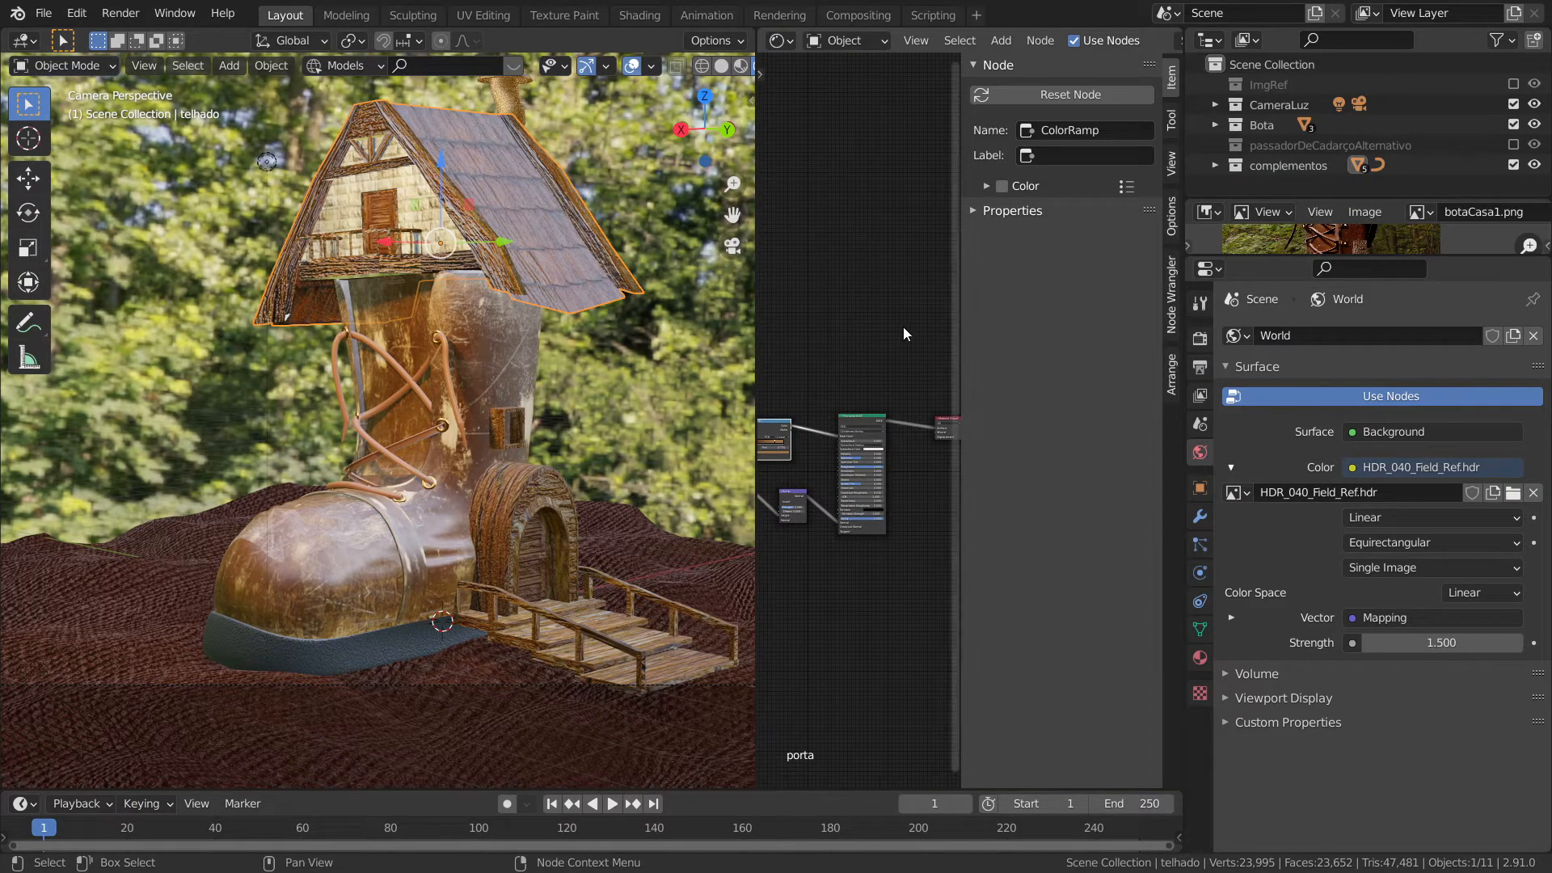
key("n")
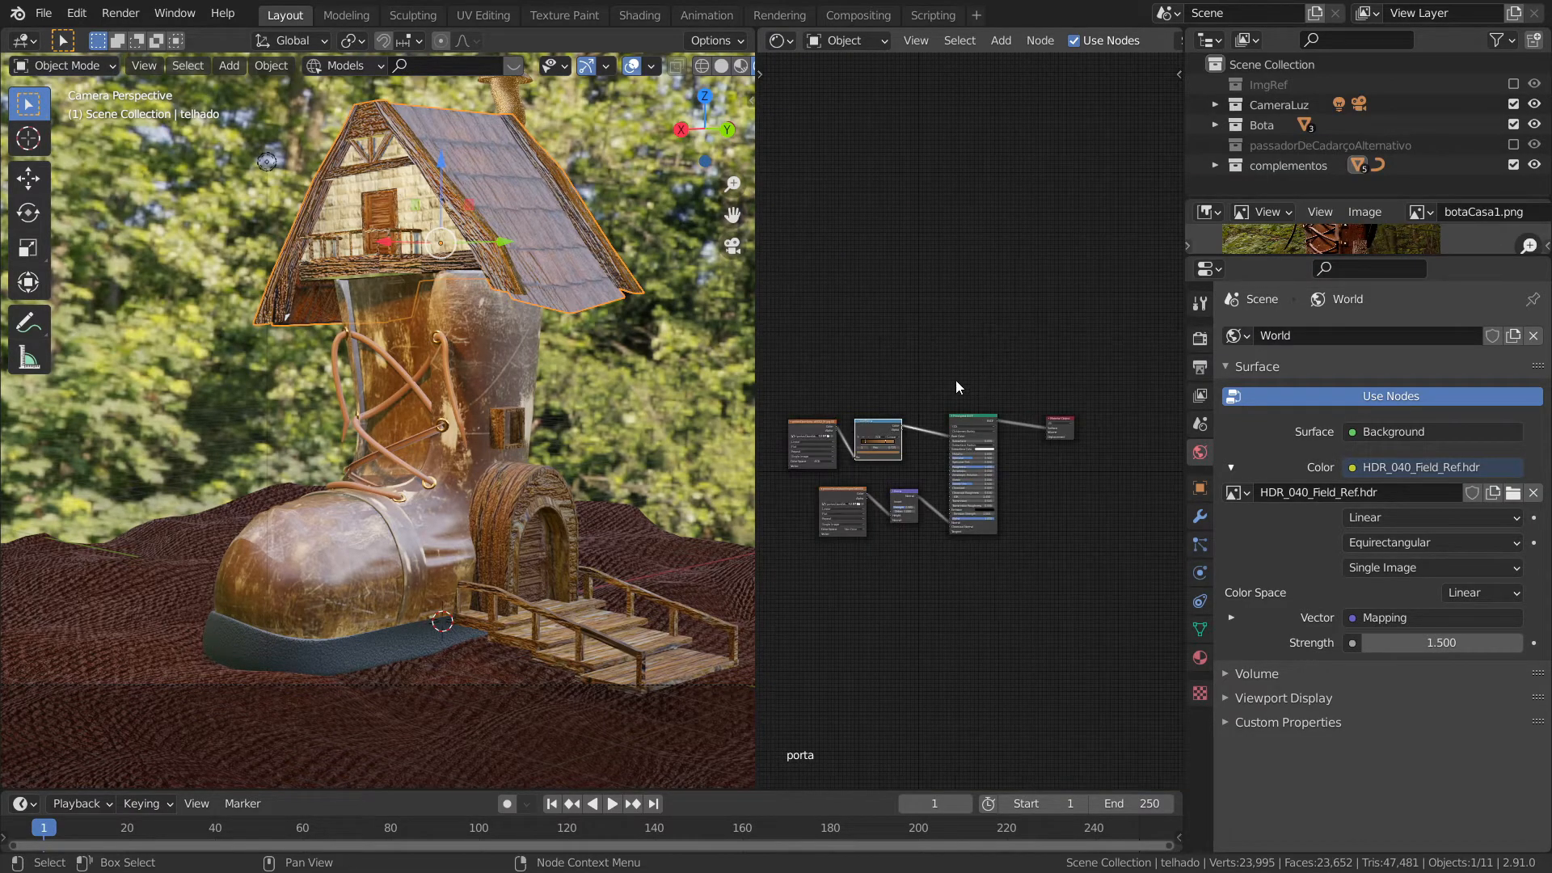
scroll(930, 404, "up", 3)
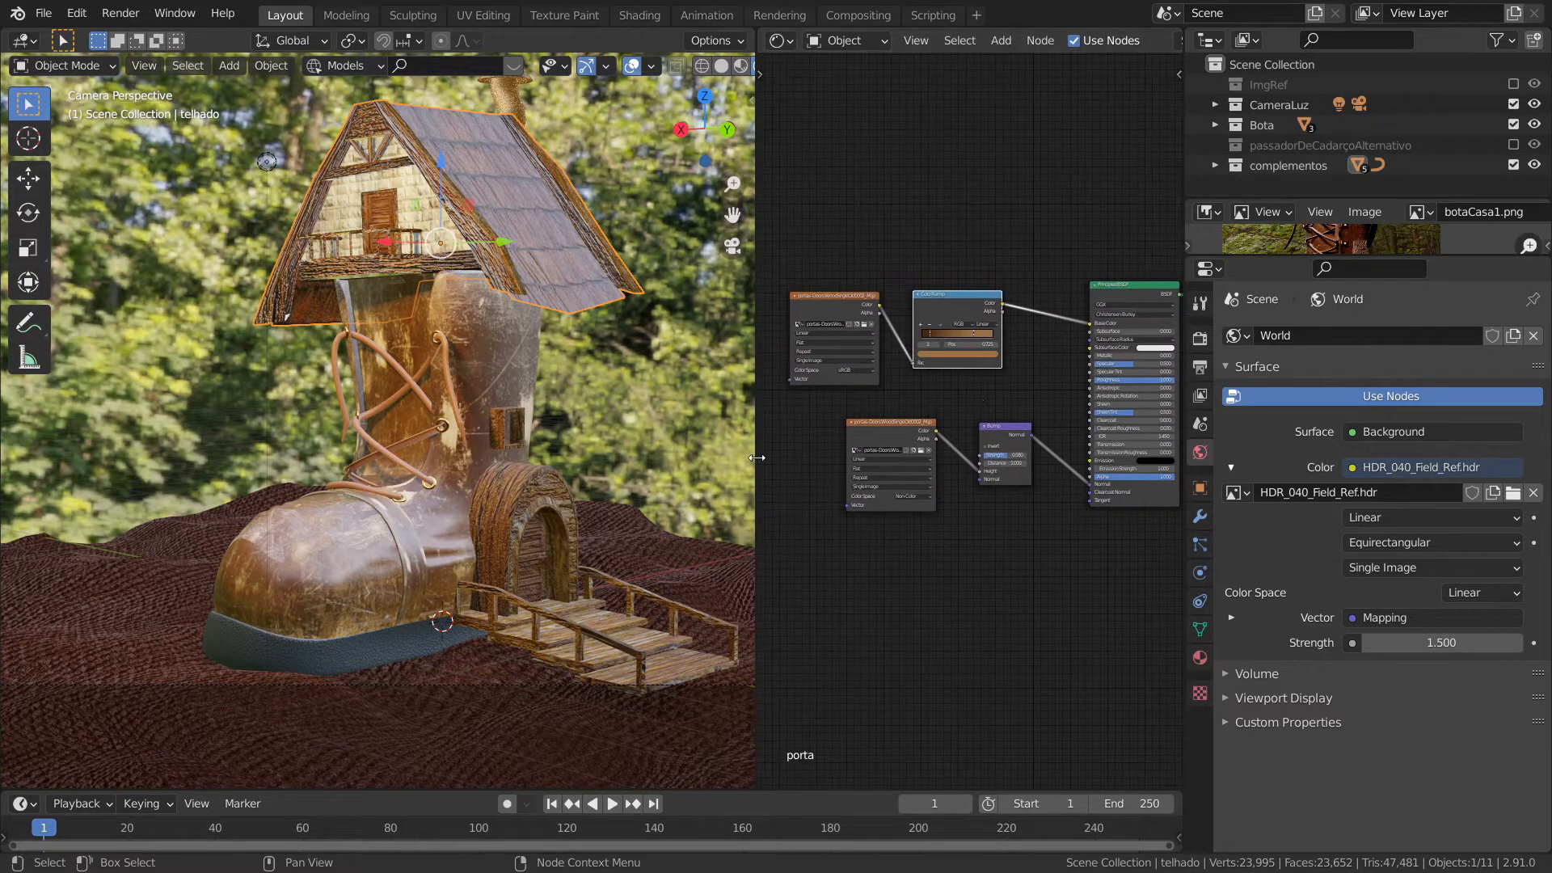
left_click_drag(757, 457, 669, 458)
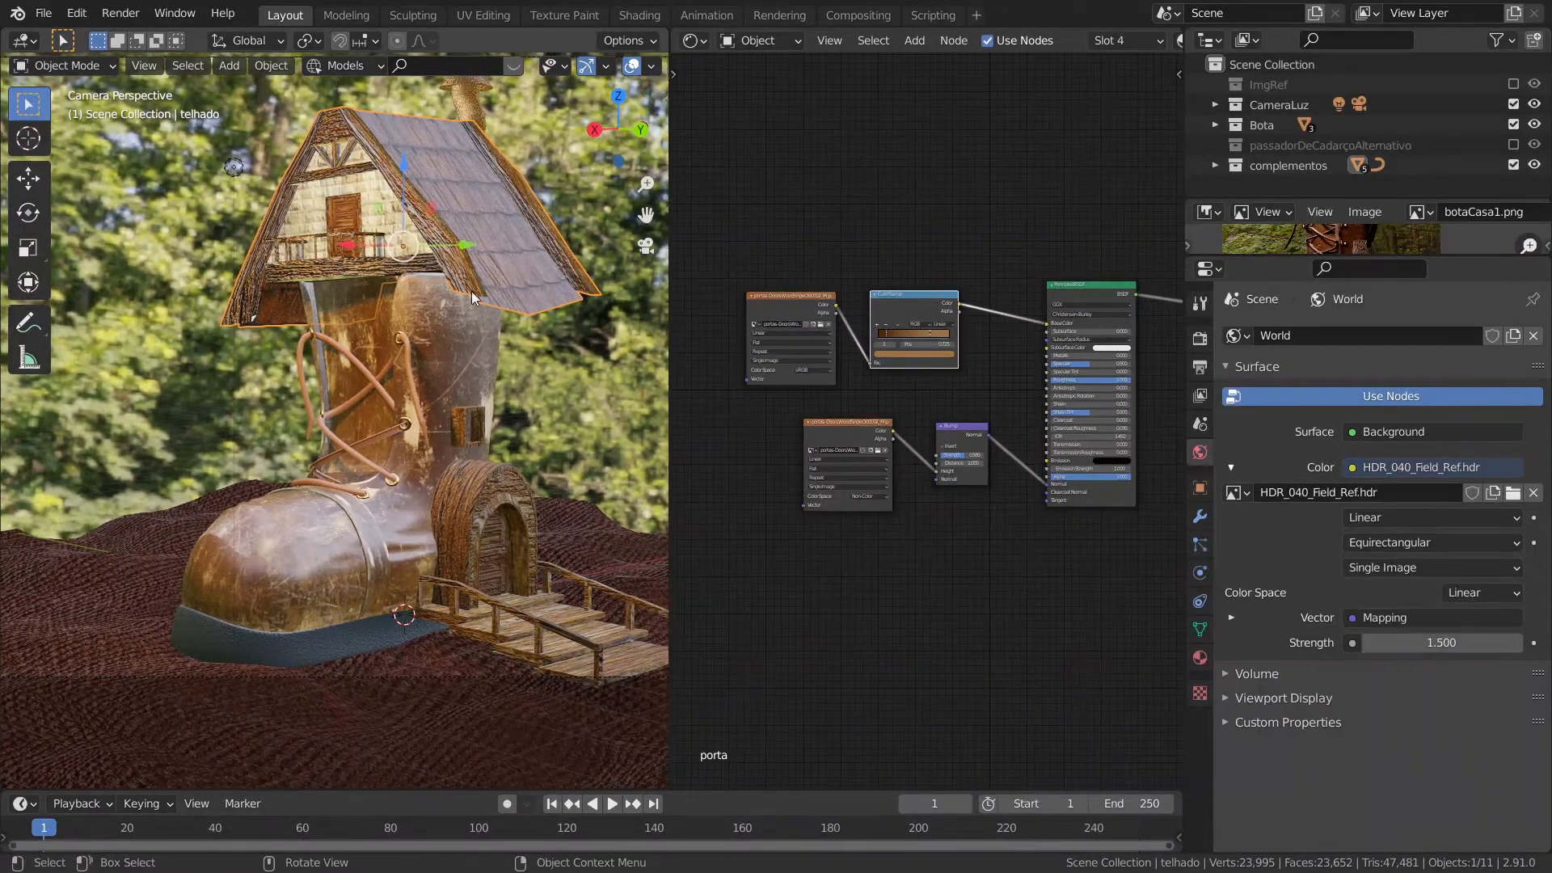
- Activate the roof's telhas material and select the faces assigned to it in Edit Mode, returning to Object Mode
scroll(477, 262, "up", 2)
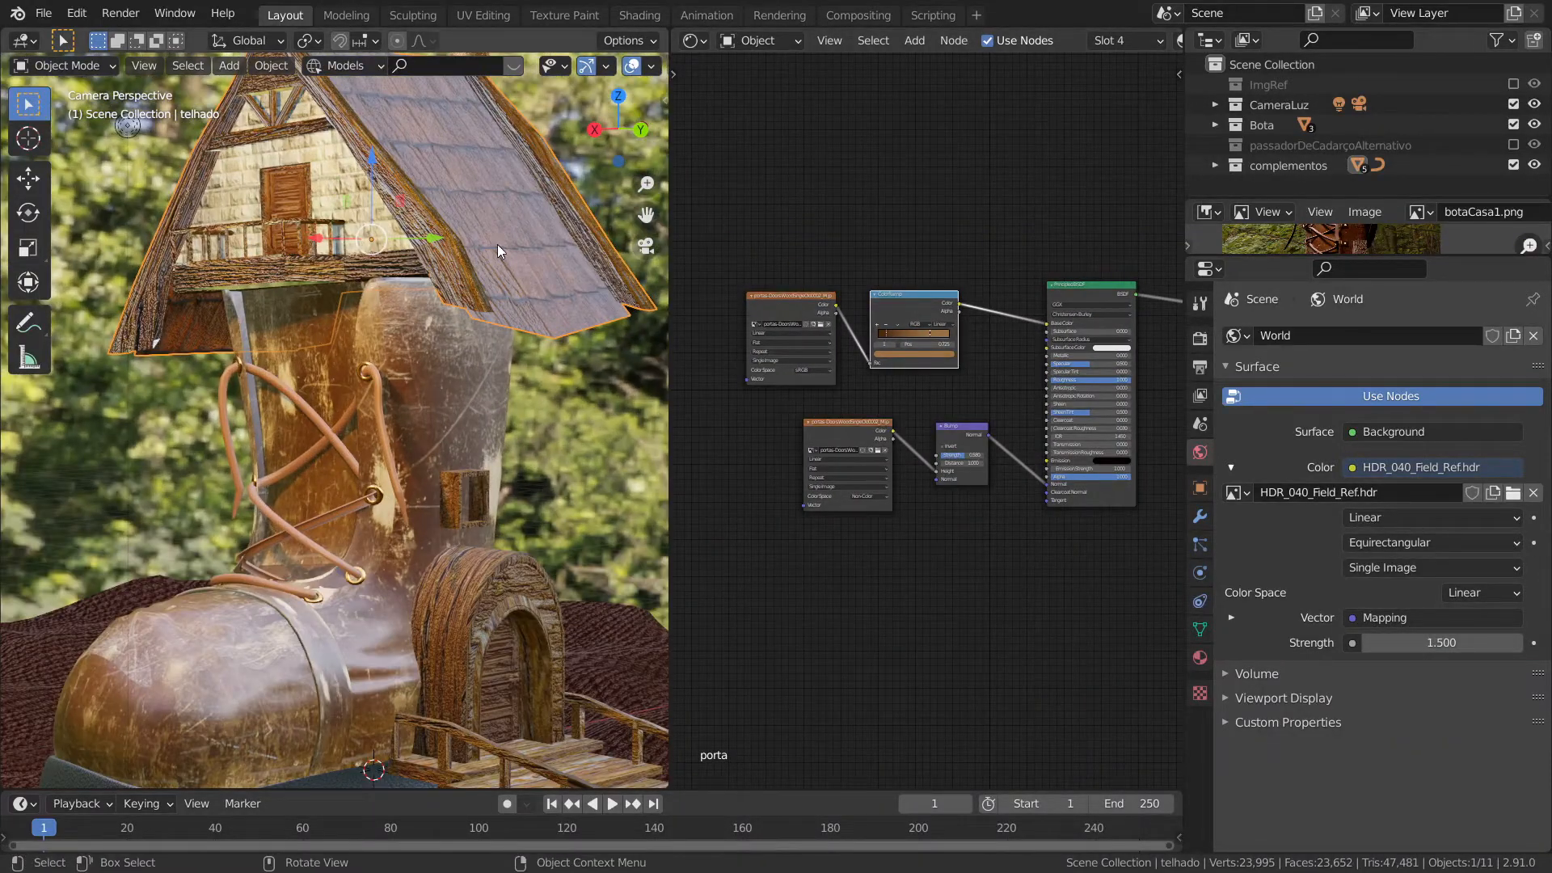
middle_click_drag(502, 250, 490, 377, "shift")
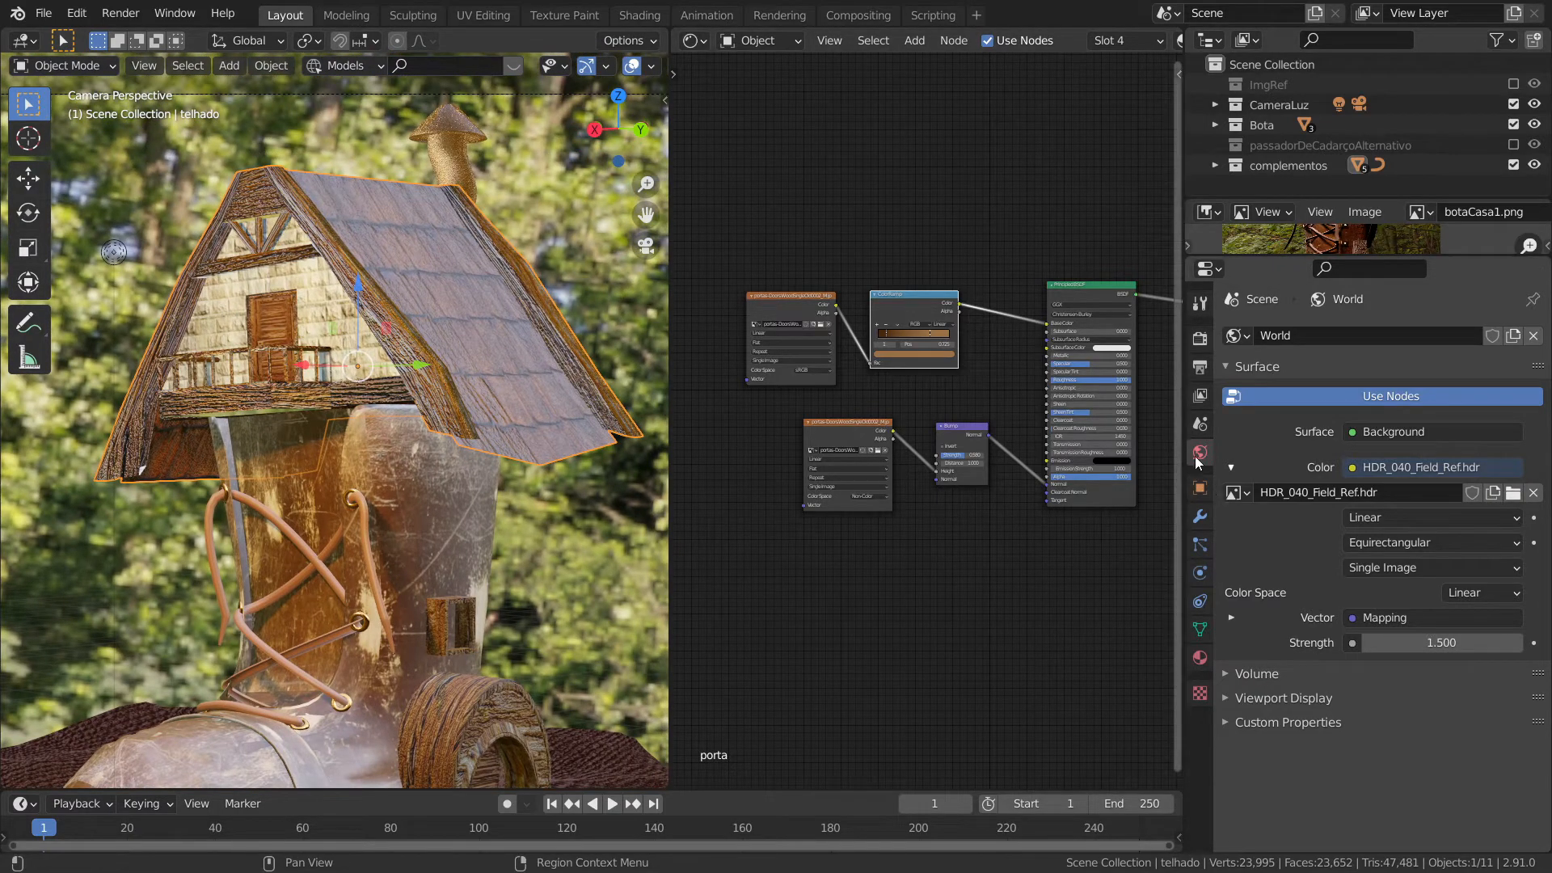
left_click(1200, 659)
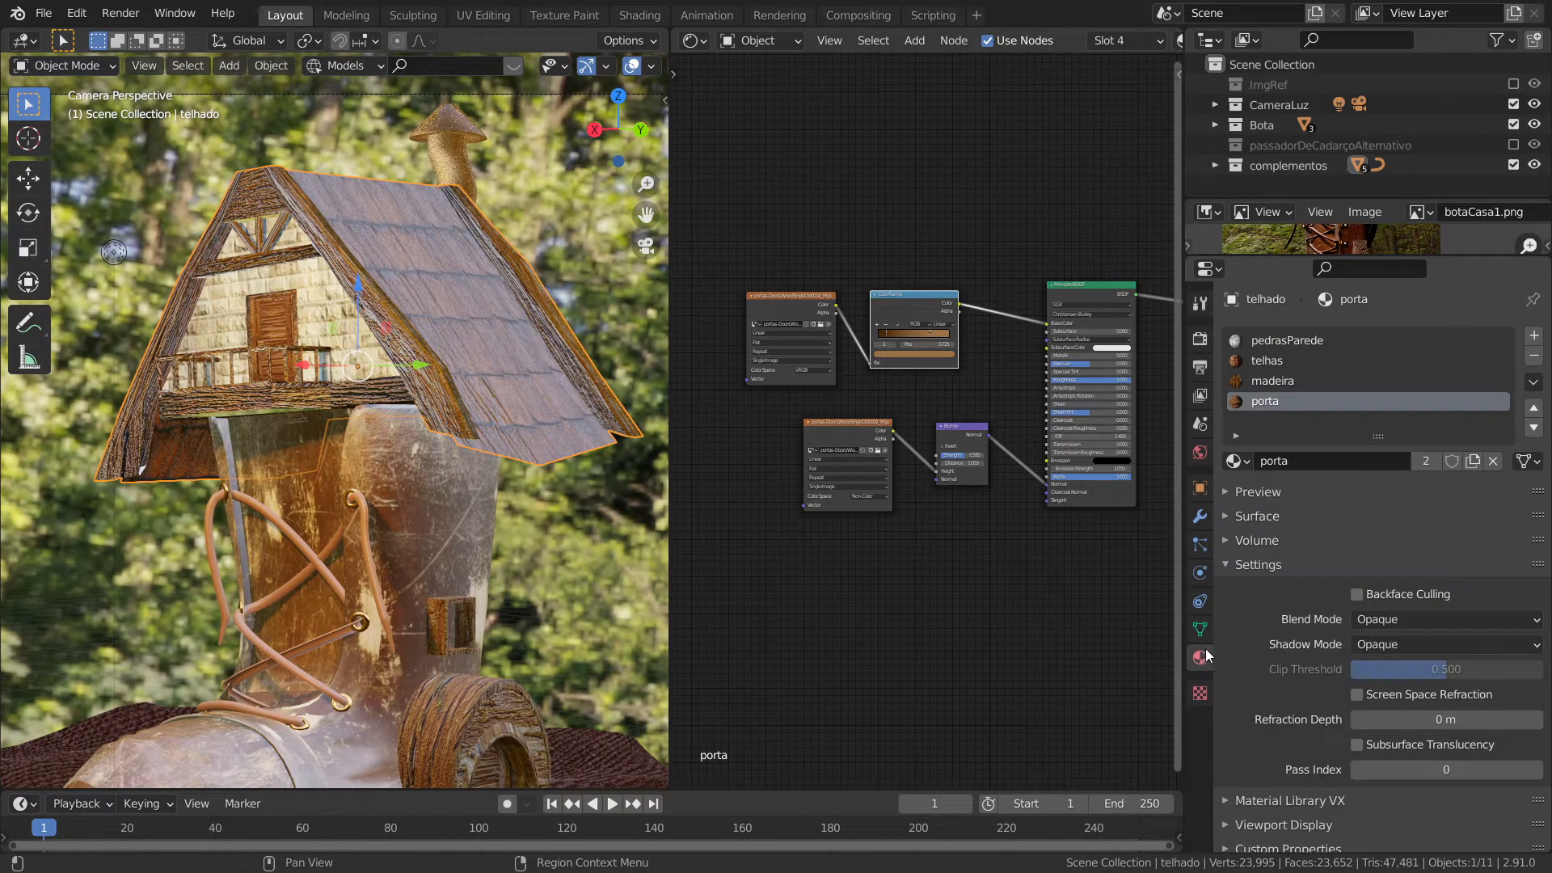
left_click(1263, 361)
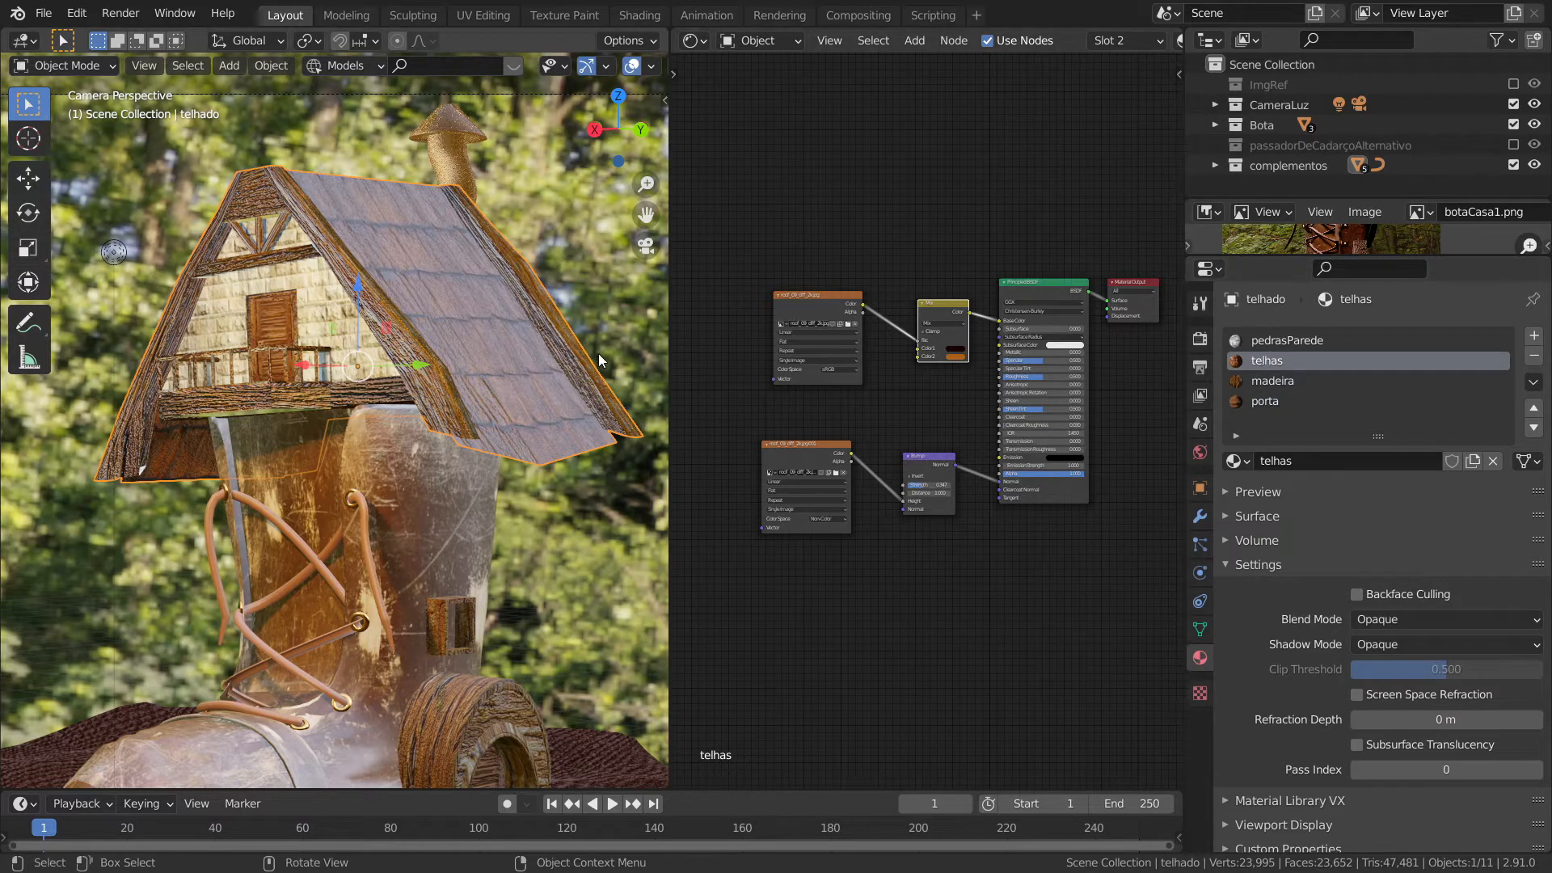
key("Tab")
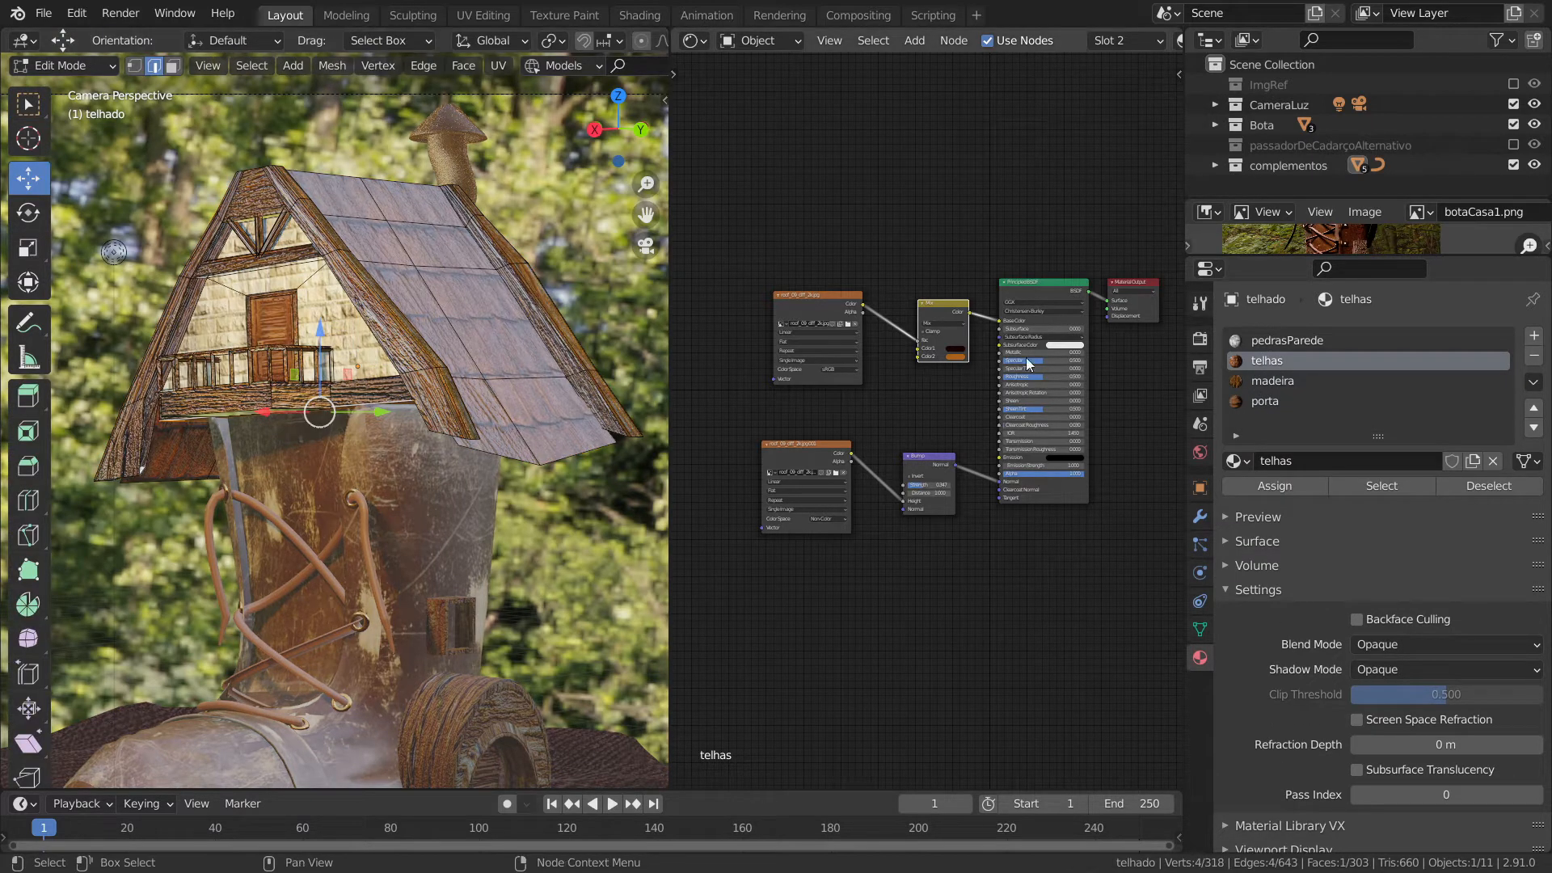
left_click(1380, 482)
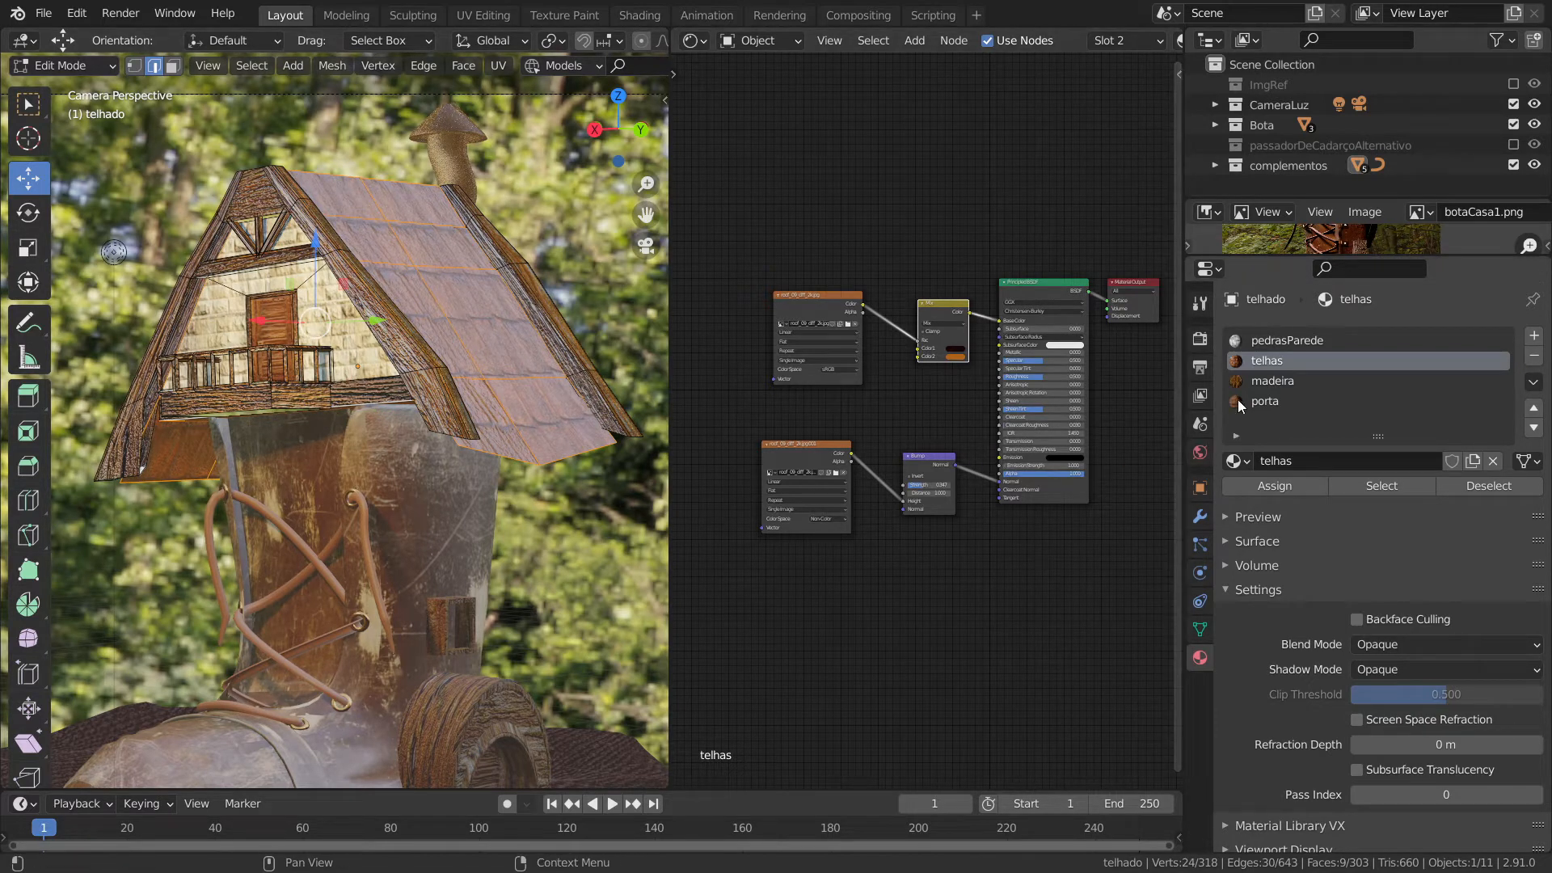
key("Tab")
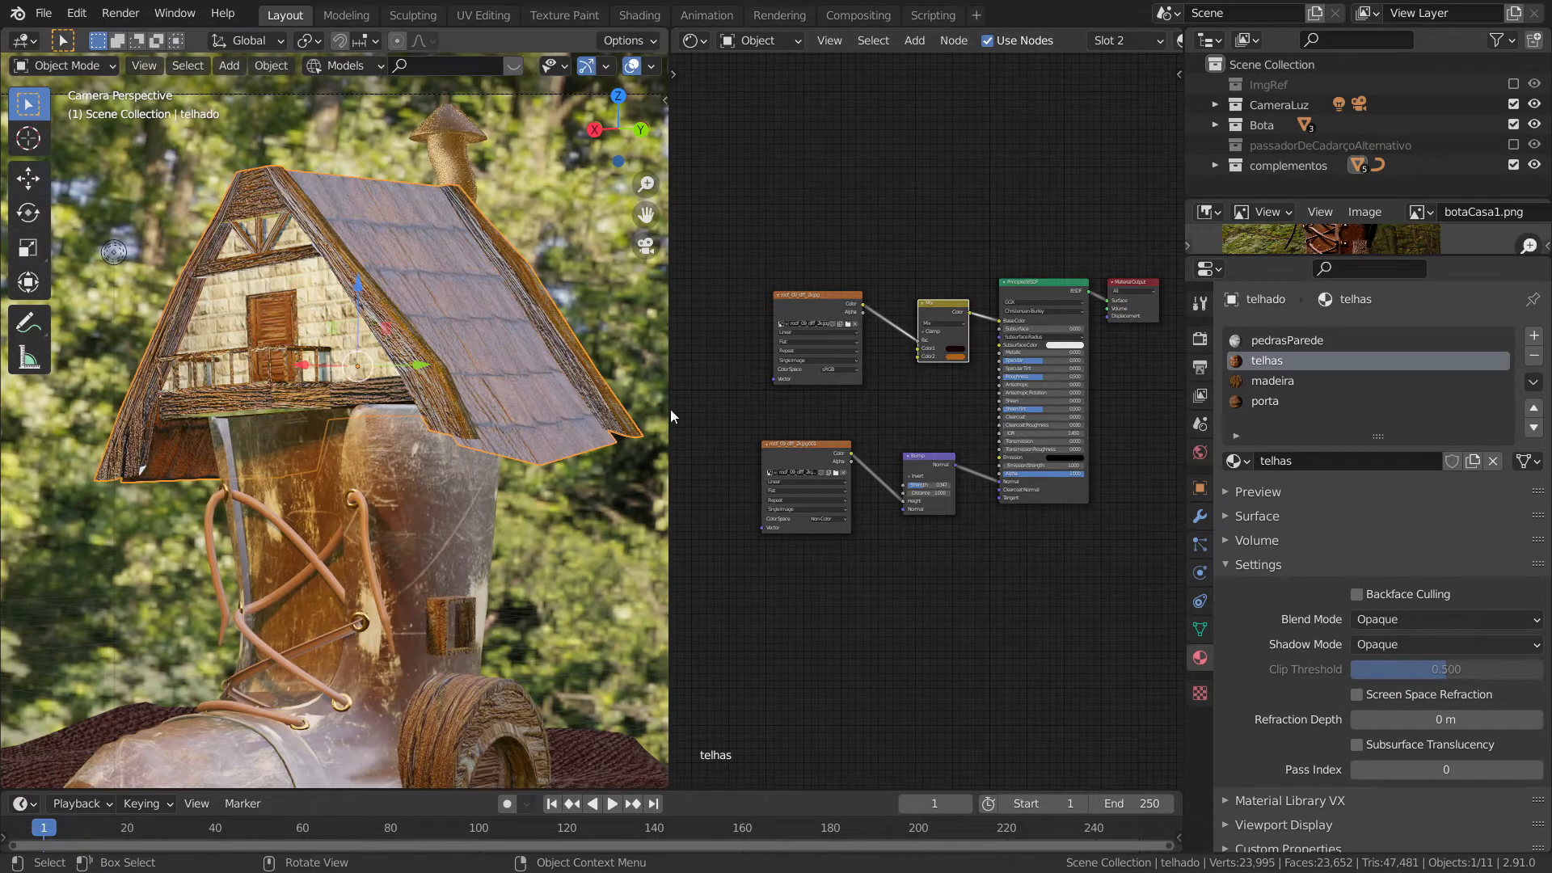
- Set the Bump strength of the telhas material to 0.540
scroll(906, 439, "up", 3)
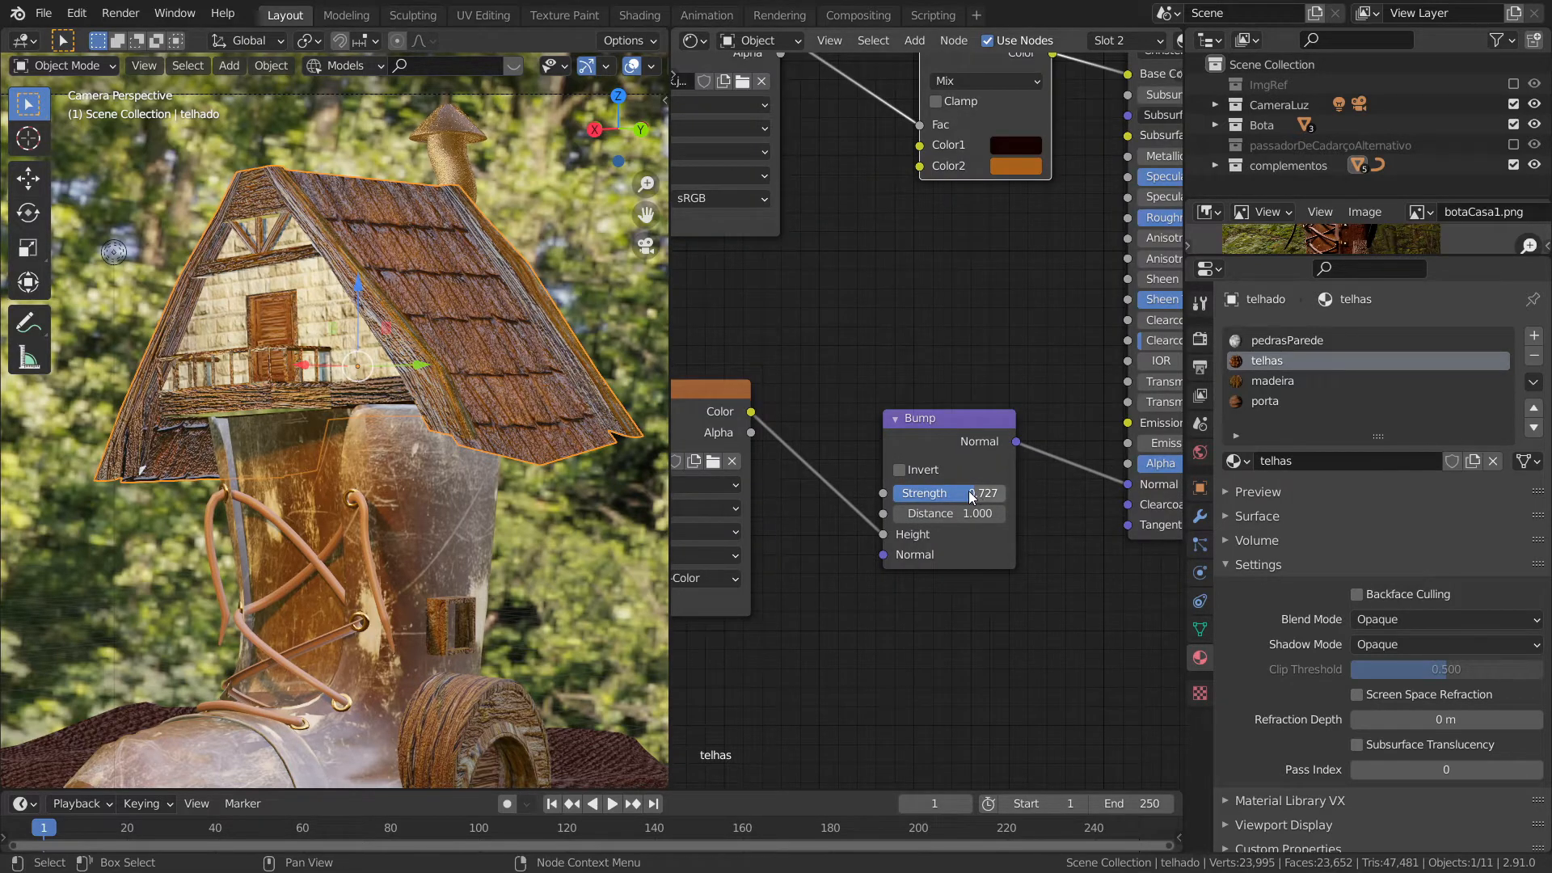
mouse_move(973, 490)
left_mouse_down()
mouse_move(936, 490)
mouse_move(953, 493)
left_mouse_up()
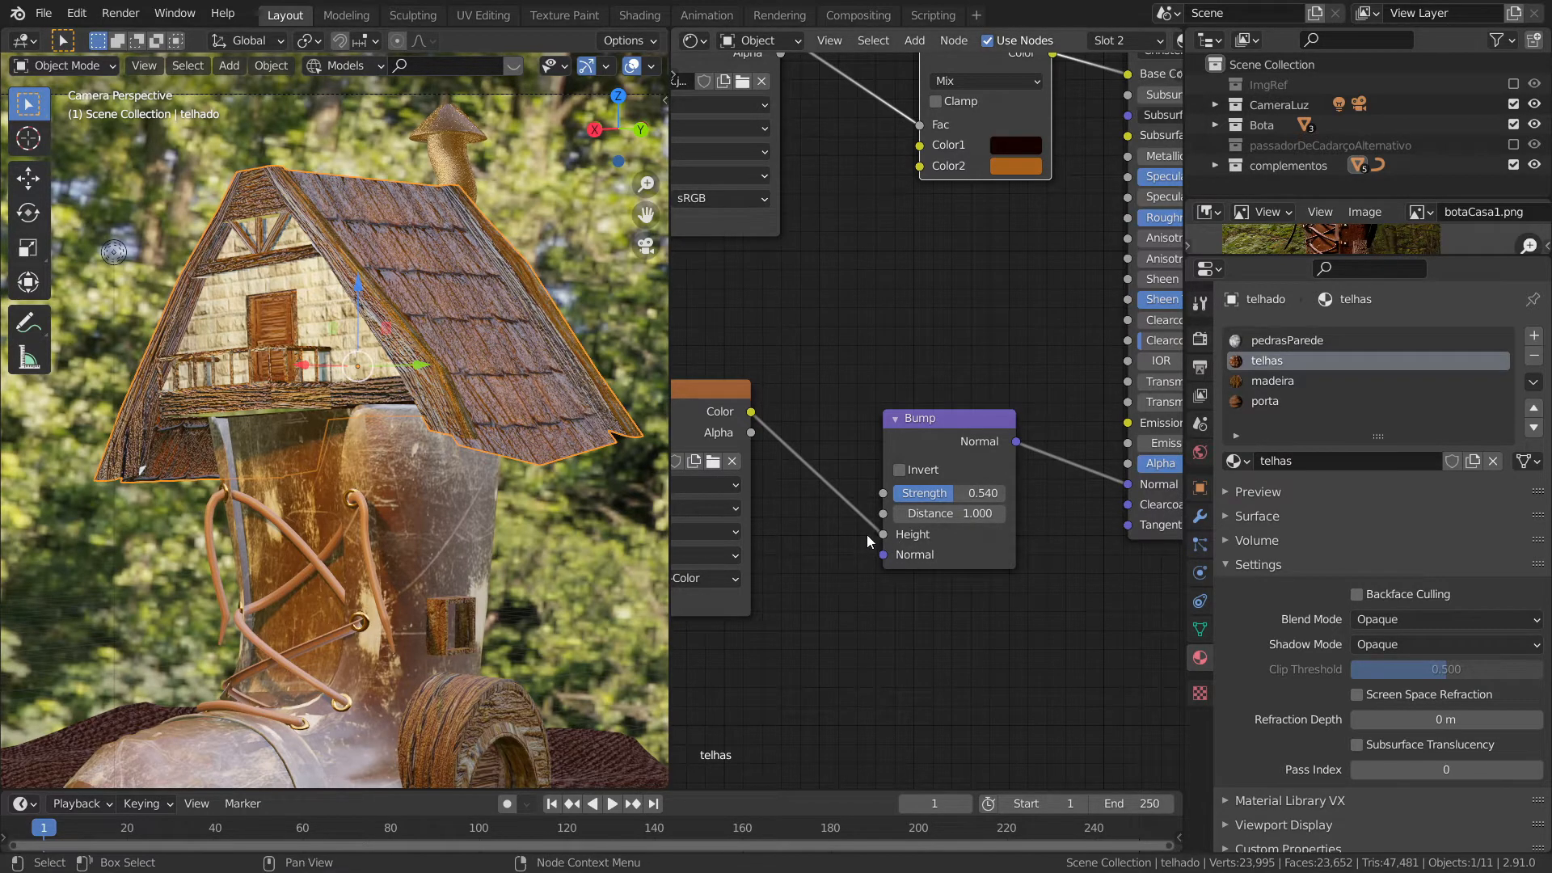
scroll(858, 540, "down", 2)
scroll(858, 546, "down", 1)
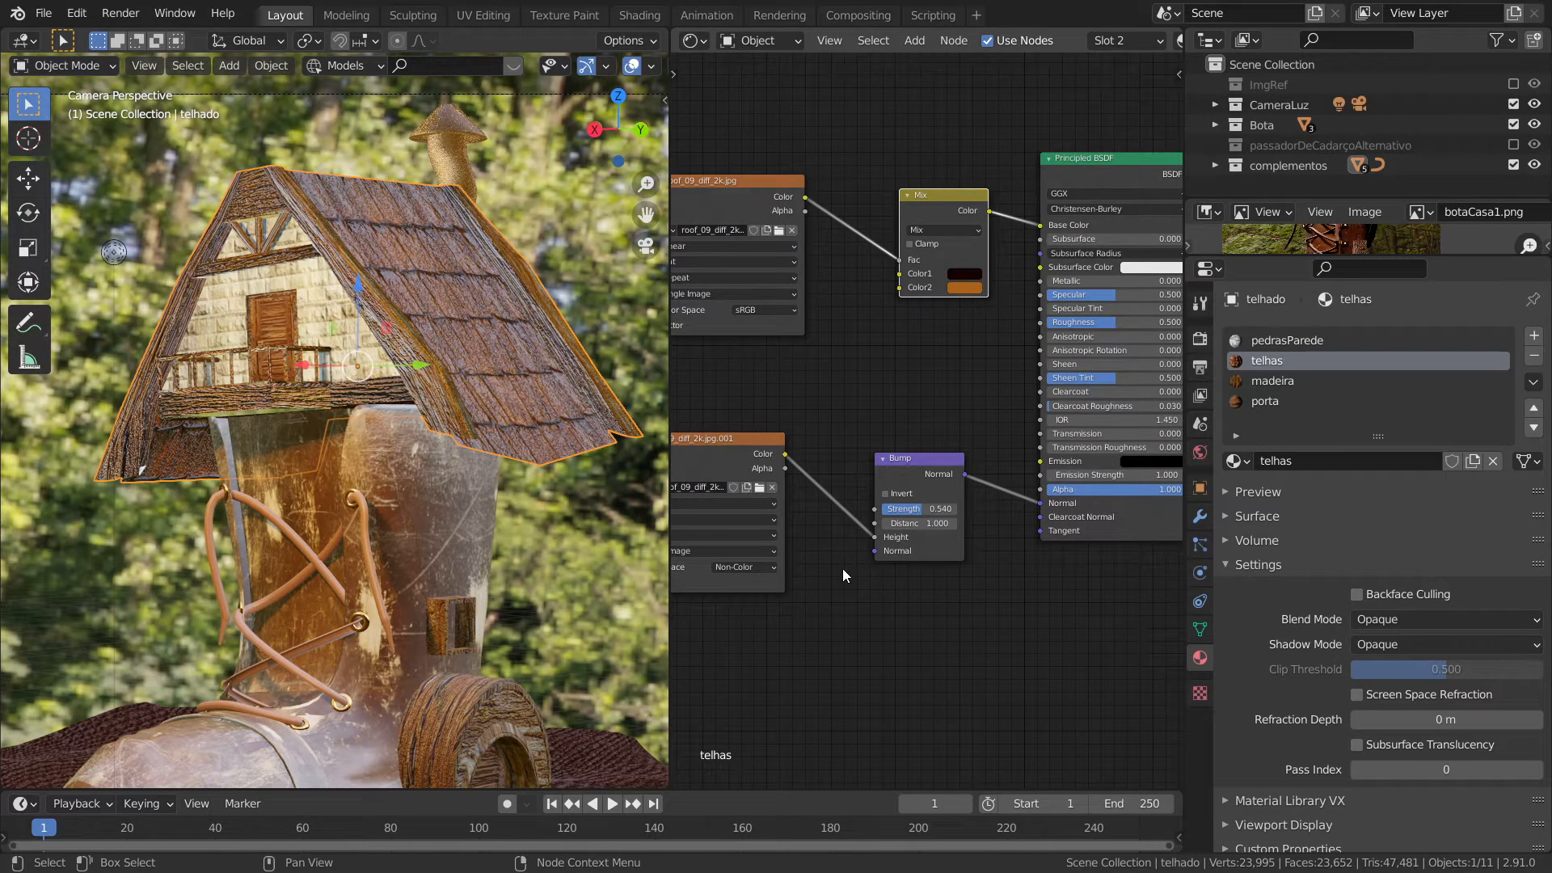
middle_click_drag(841, 571, 729, 592)
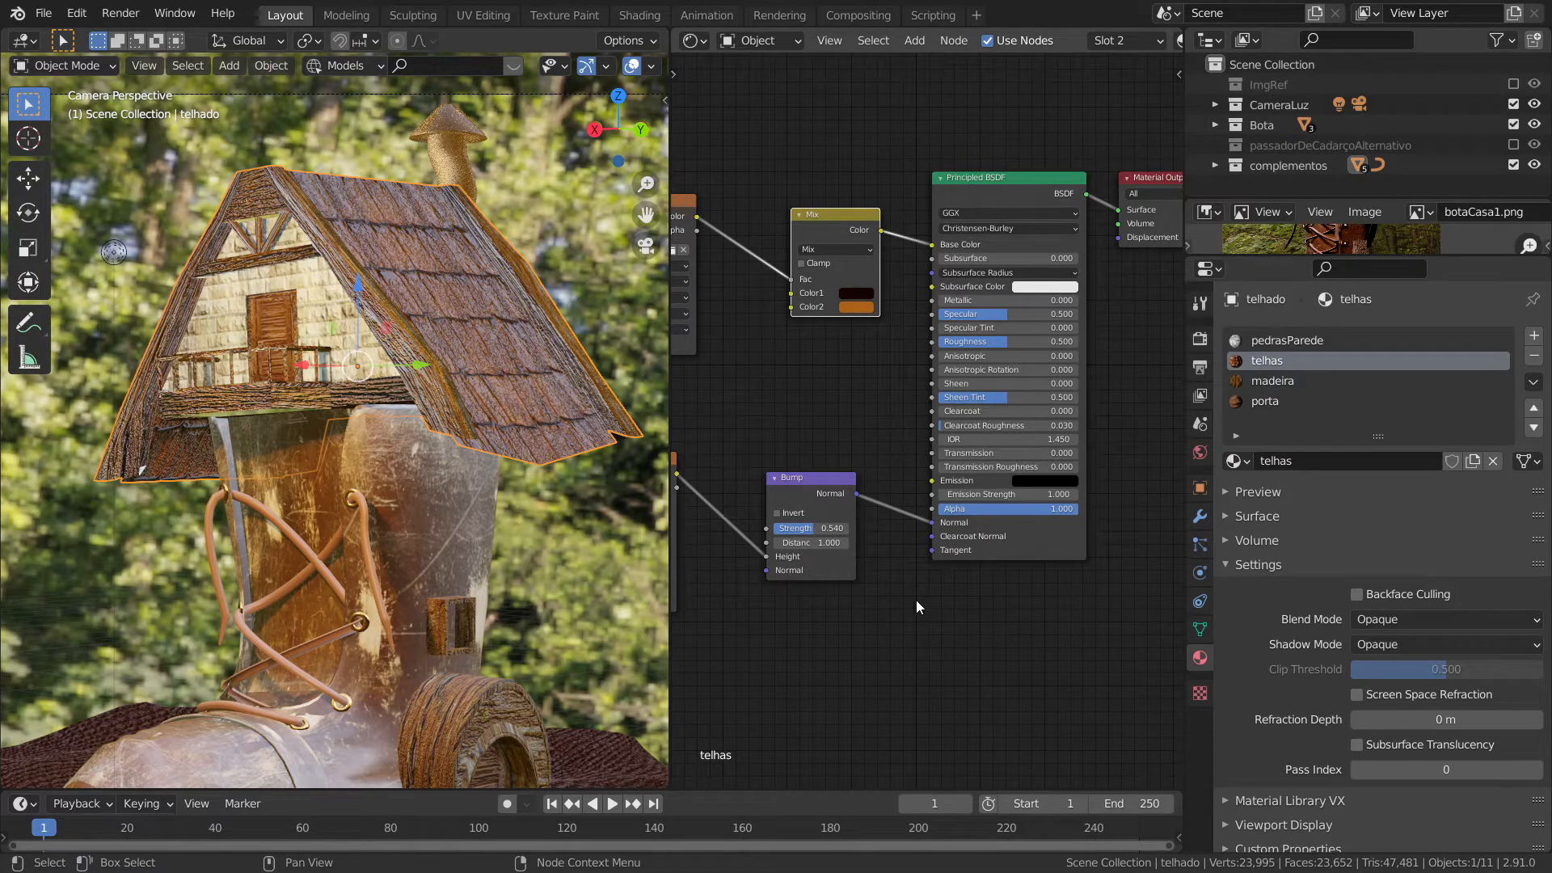
- Widen the 3D viewport beside the Shader Editor and frame the whole boot house
left_click_drag(671, 458, 846, 456)
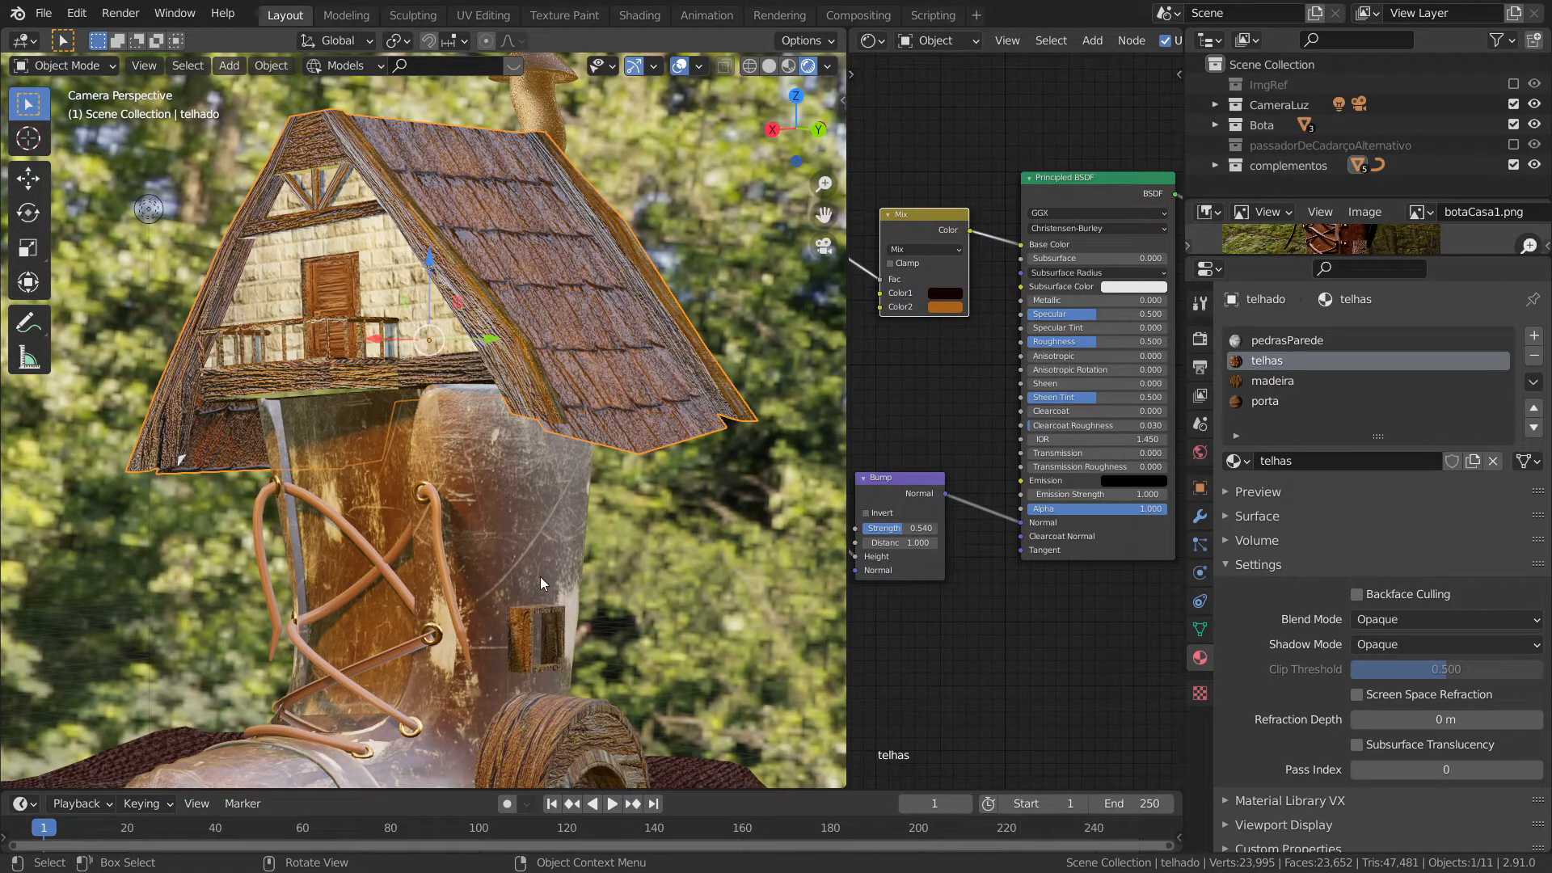
middle_click_drag(552, 593, 651, 371, "shift")
scroll(651, 372, "down", 2)
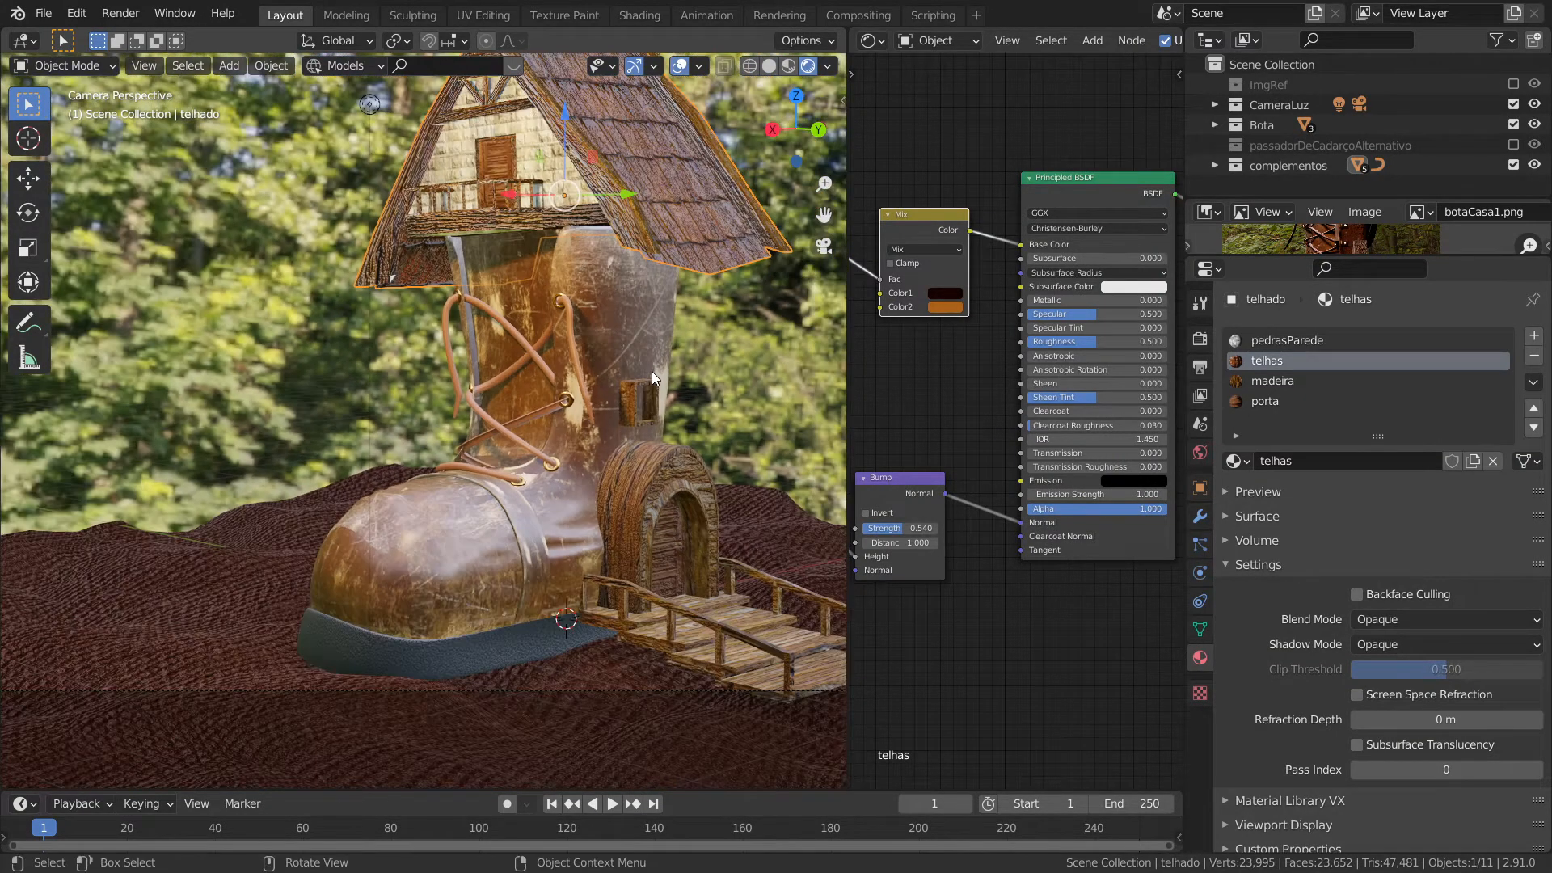
scroll(652, 376, "down", 1)
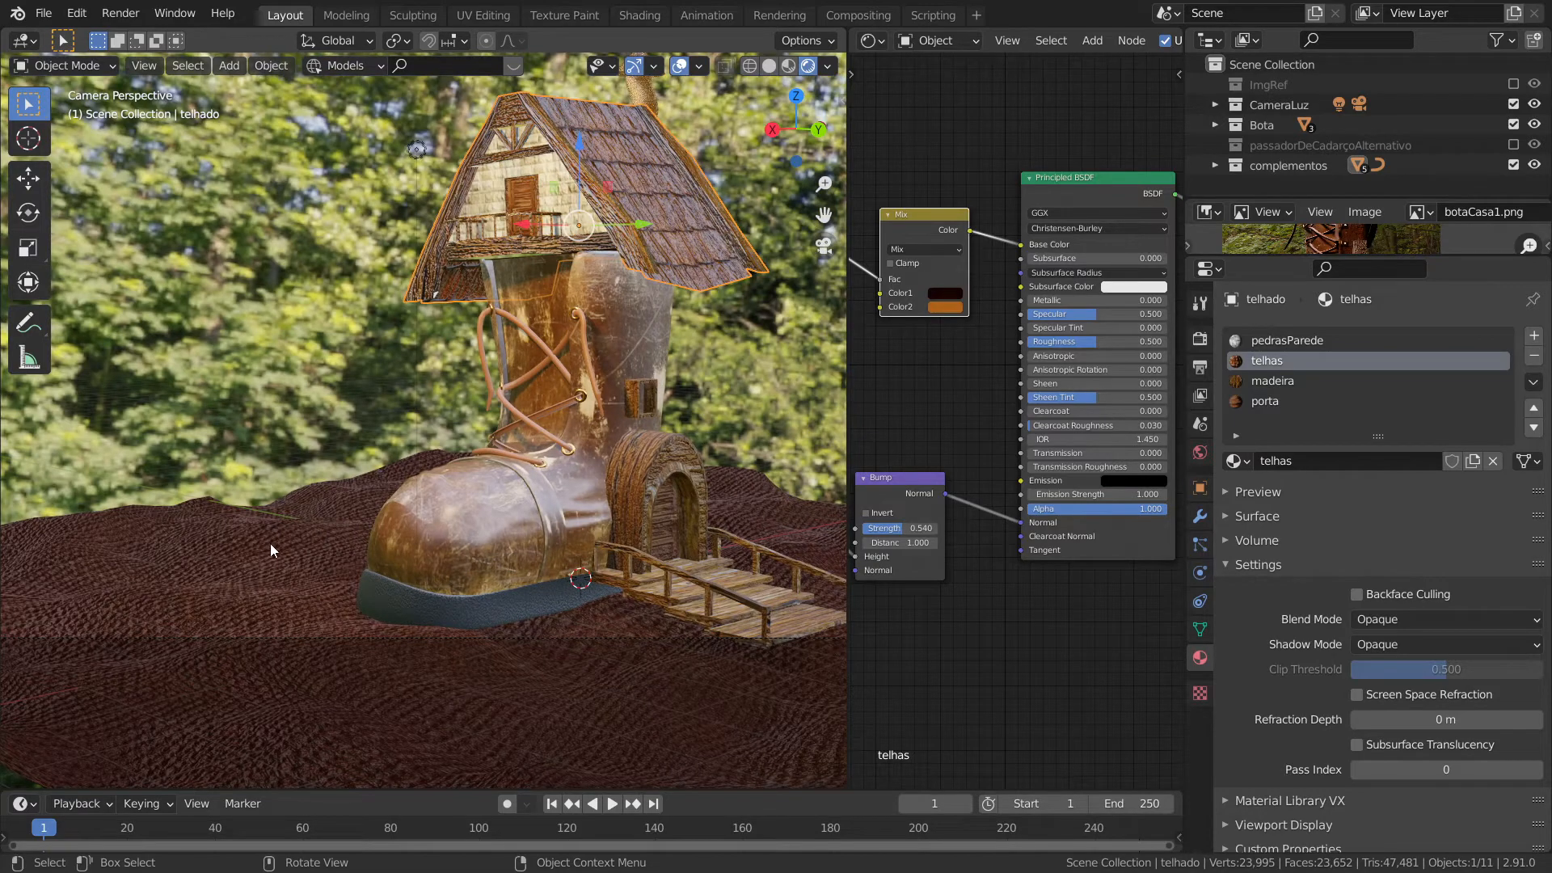
- Enlarge the reference image area and examine the ground around the boot in botaCasa1.png
left_click_drag(1276, 256, 1295, 346)
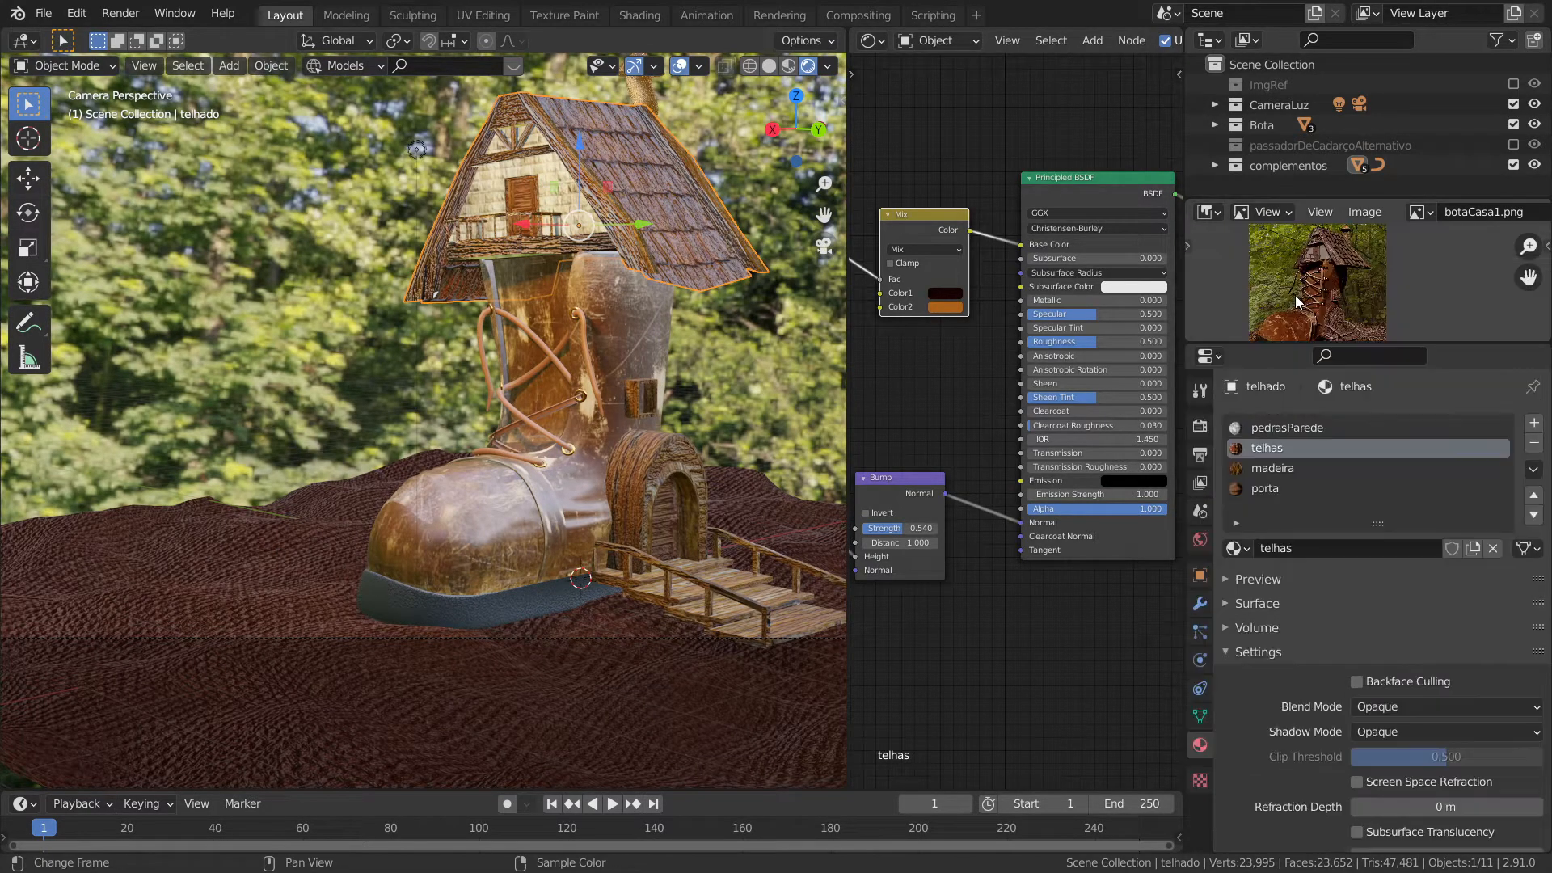
scroll(1316, 317, "up", 3)
middle_click_drag(1317, 312, 1310, 220)
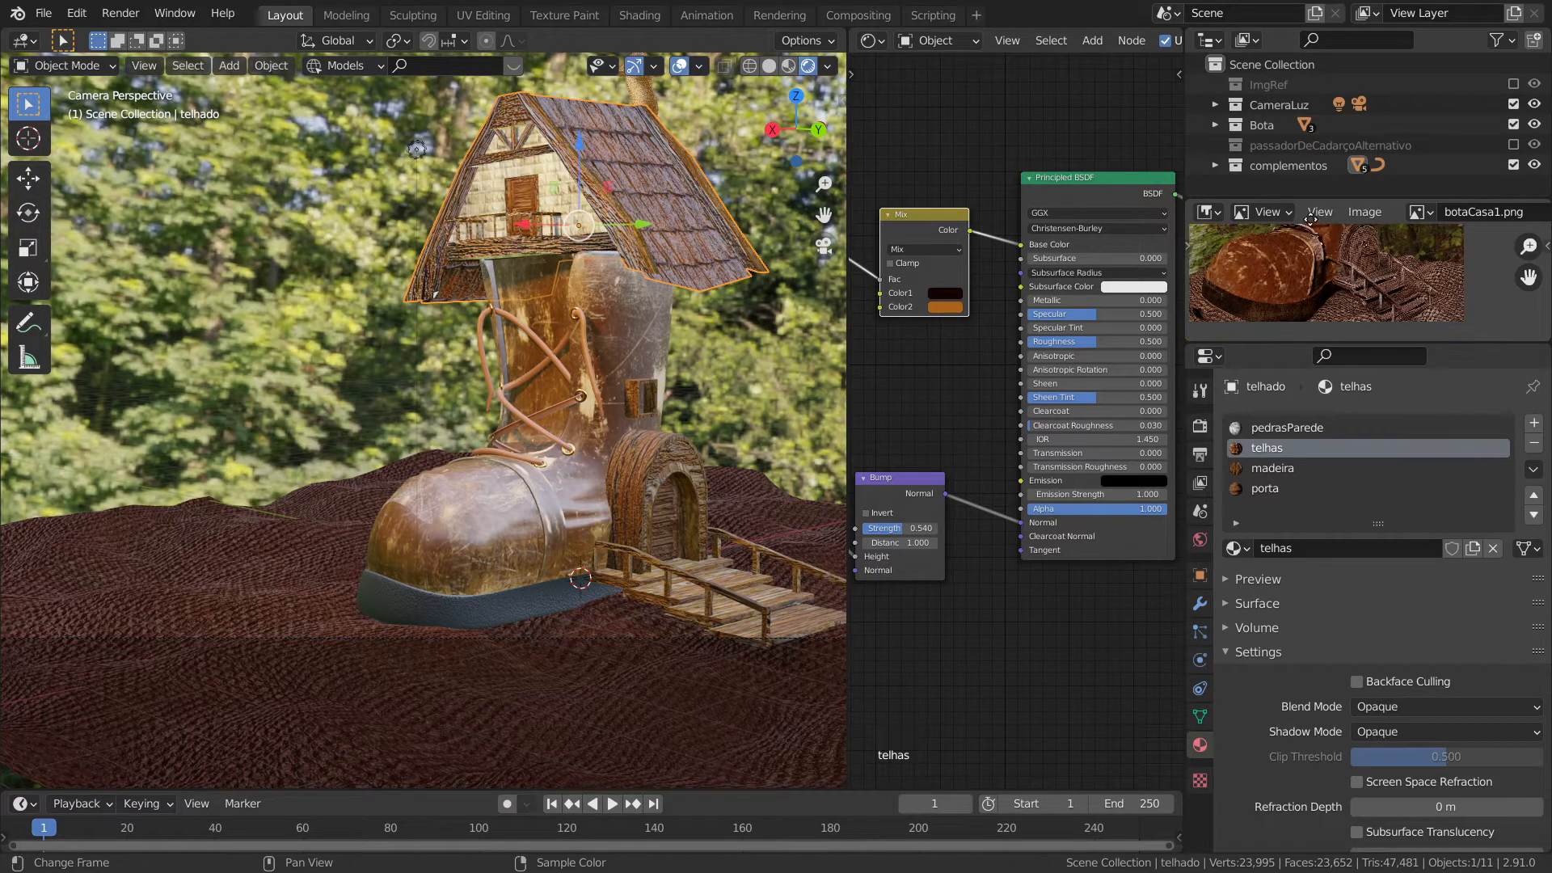
- Set the ground material's Bump strength to 0.393 and brighten both colors of its Mix node
left_click(293, 604)
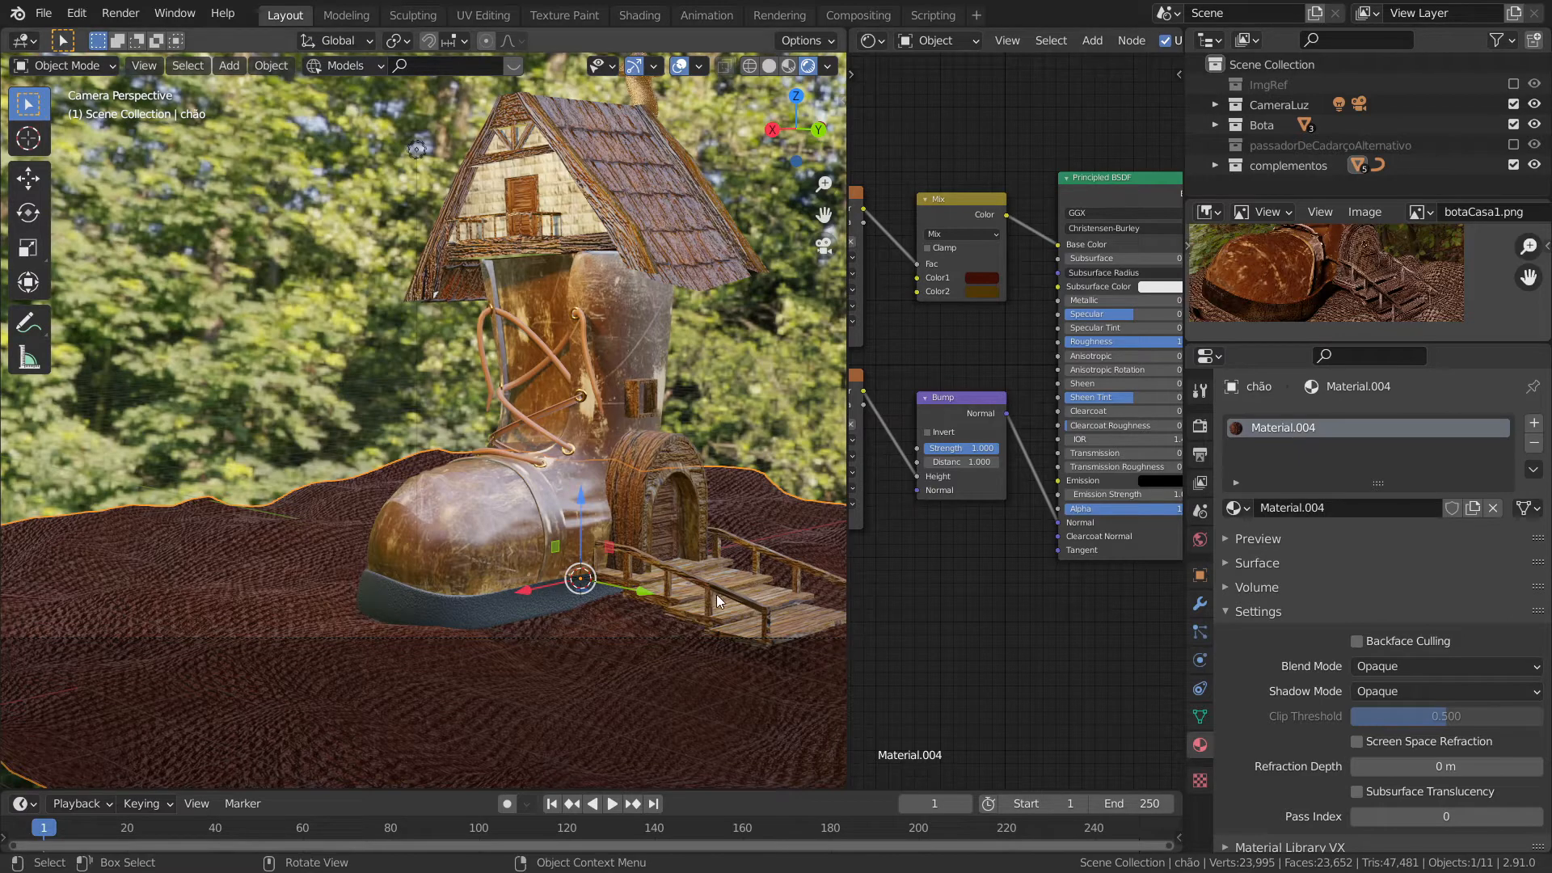
mouse_move(972, 451)
left_mouse_down()
mouse_move(919, 451)
mouse_move(954, 449)
left_mouse_up()
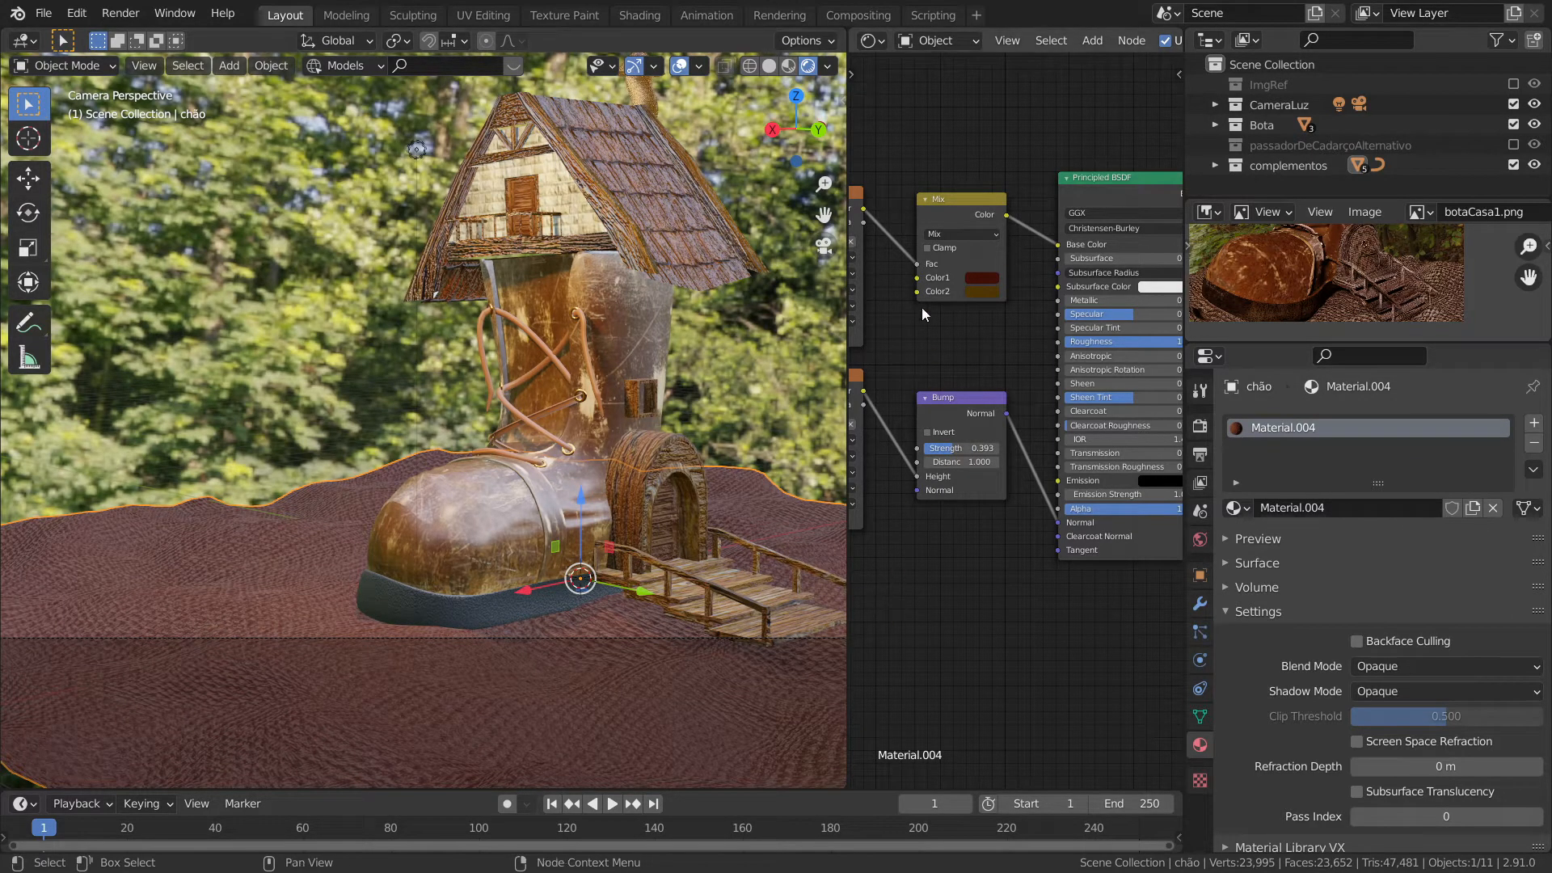
left_click(978, 277)
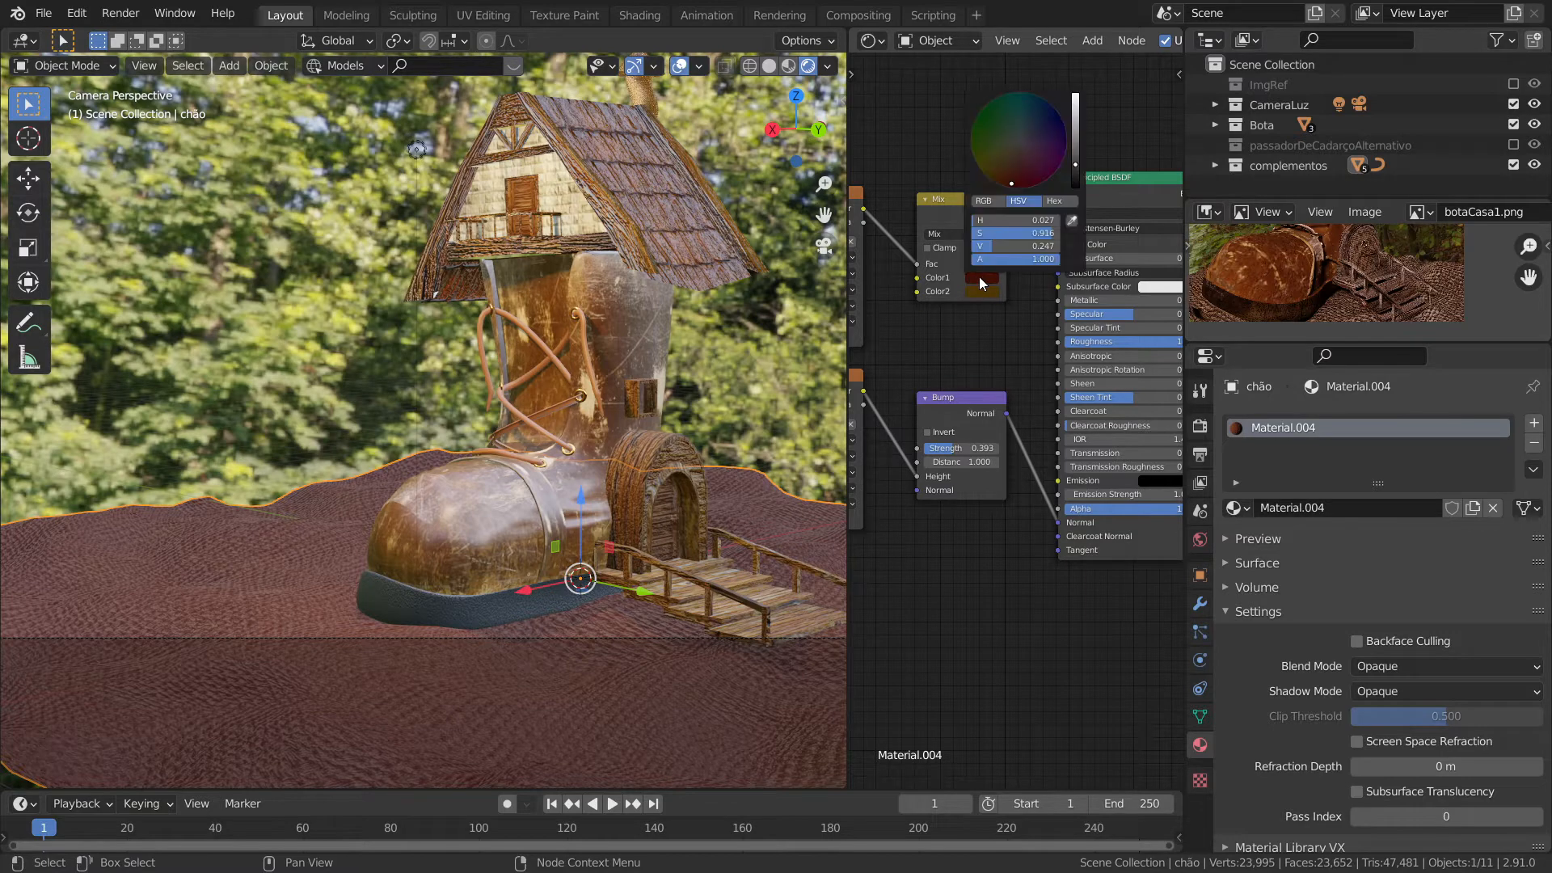
left_click(1075, 147)
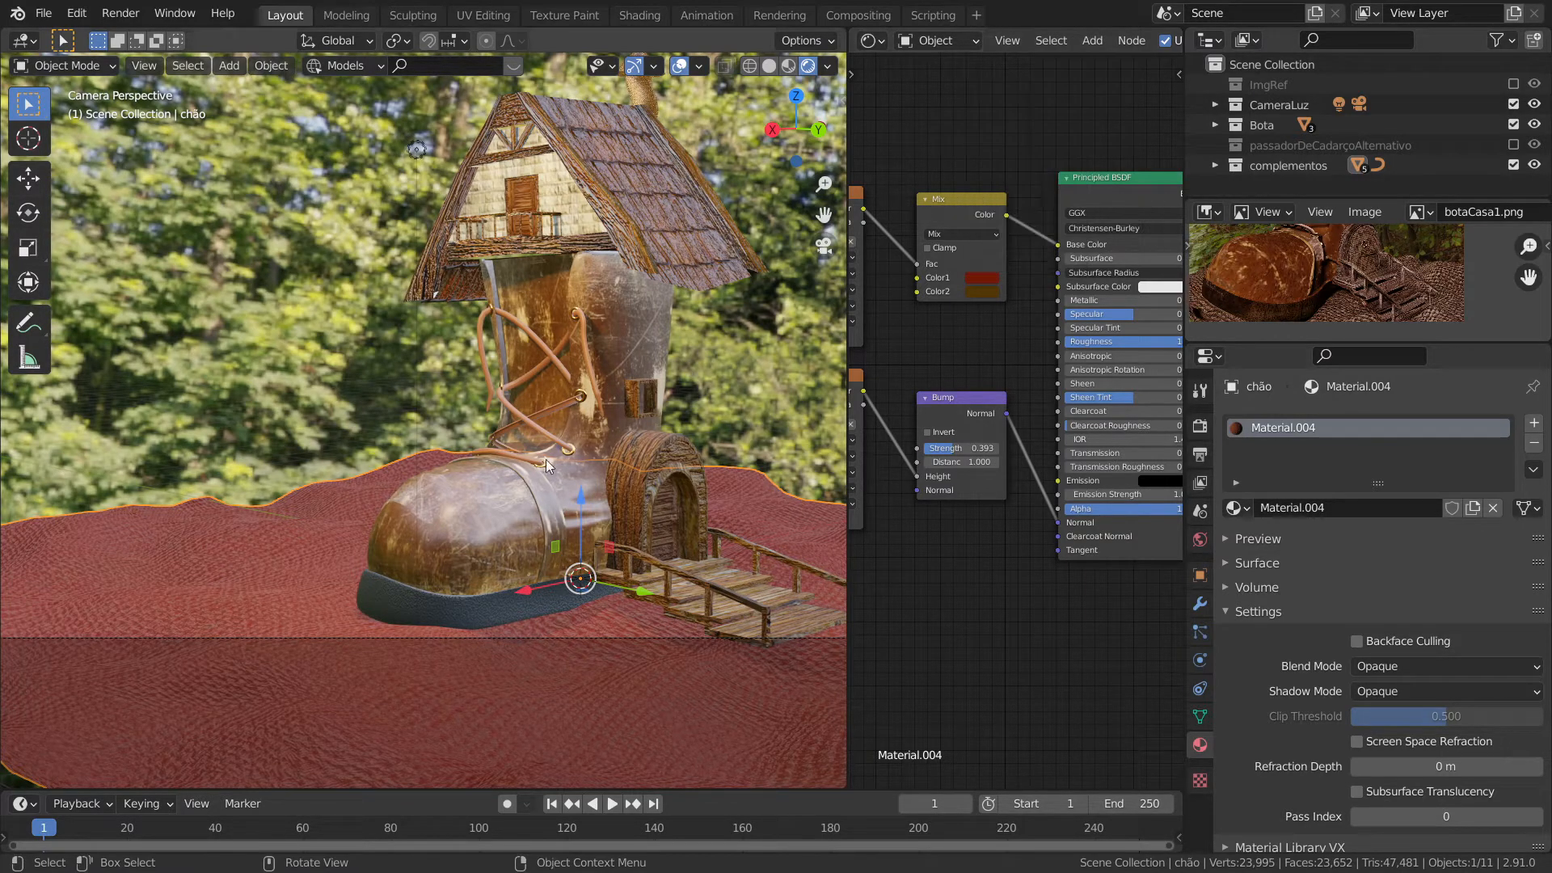
left_click(978, 290)
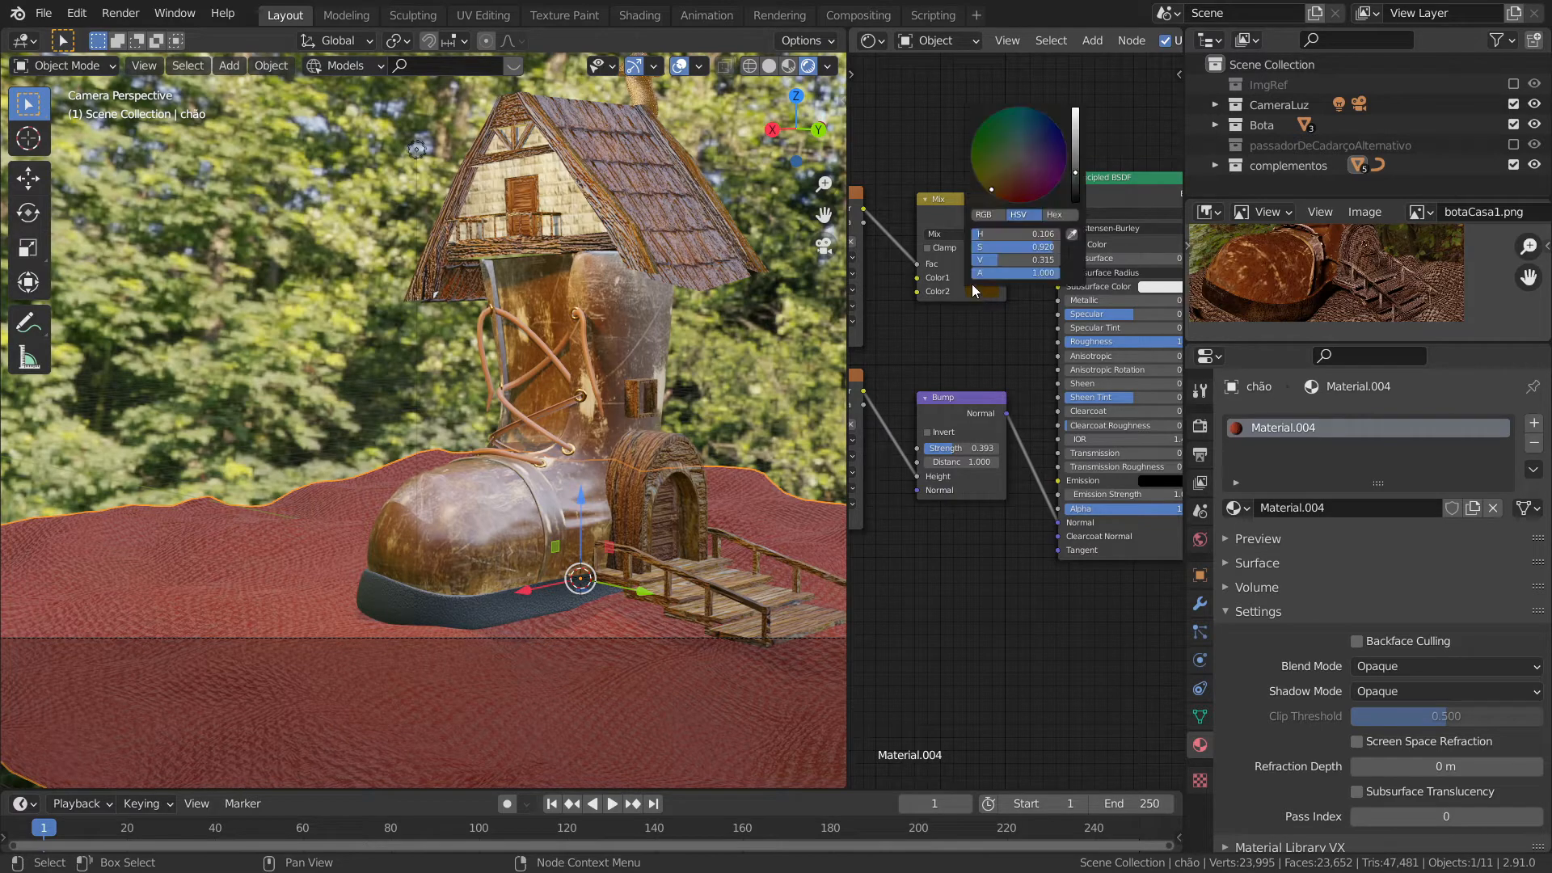
left_click(1075, 157)
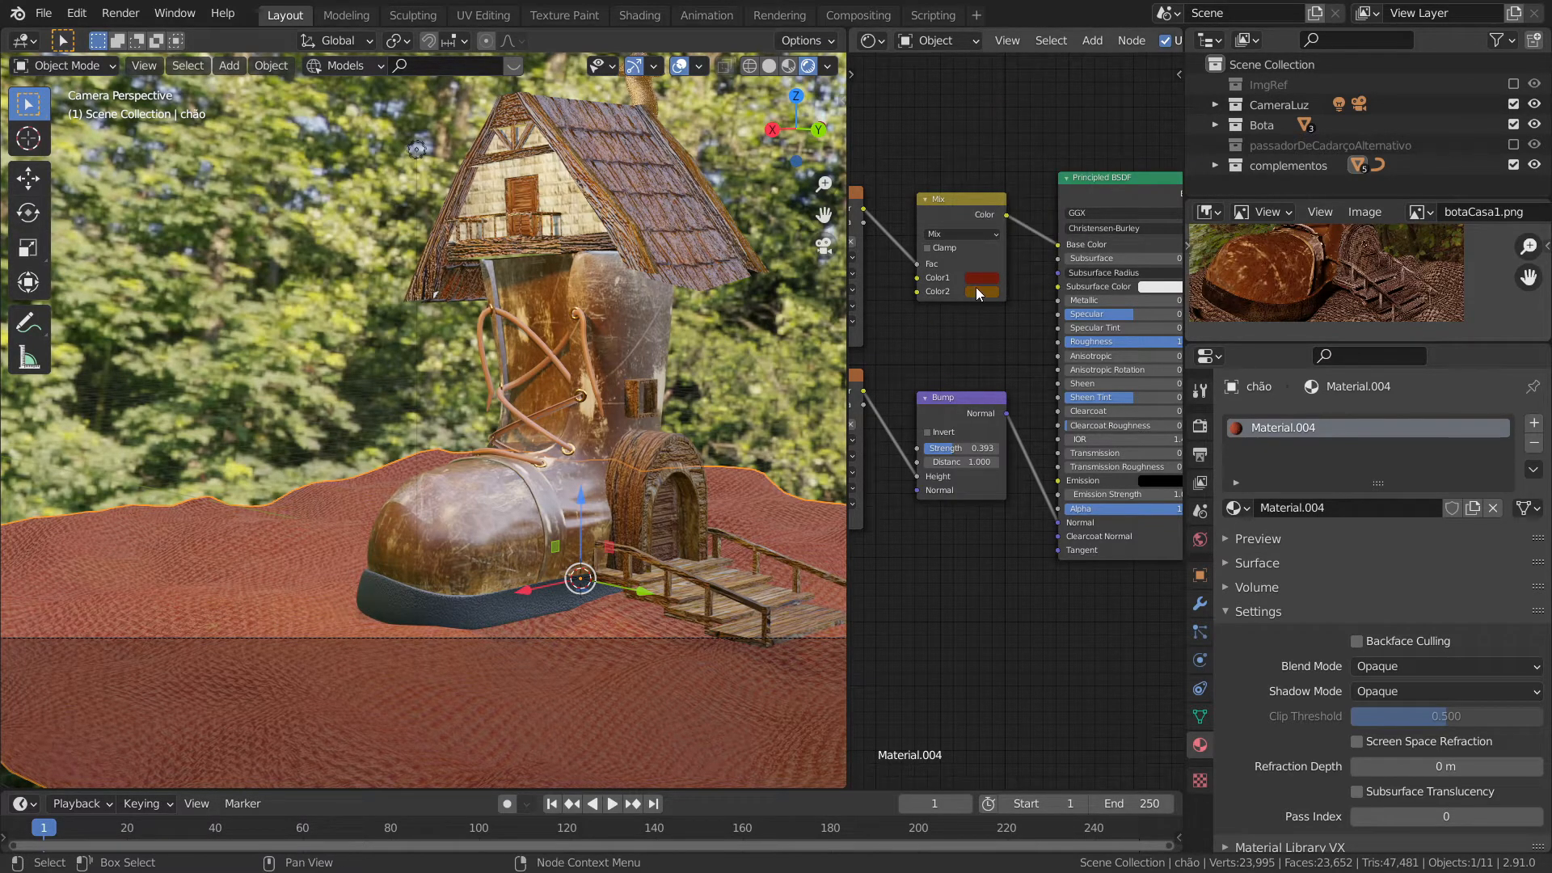
- Adjust Color1 of the ground's Mix node to a bright reddish brown with hue 0.049 and saturation 0.909
middle_click_drag(604, 547, 603, 566)
scroll(501, 560, "up", 2)
scroll(519, 561, "up", 2)
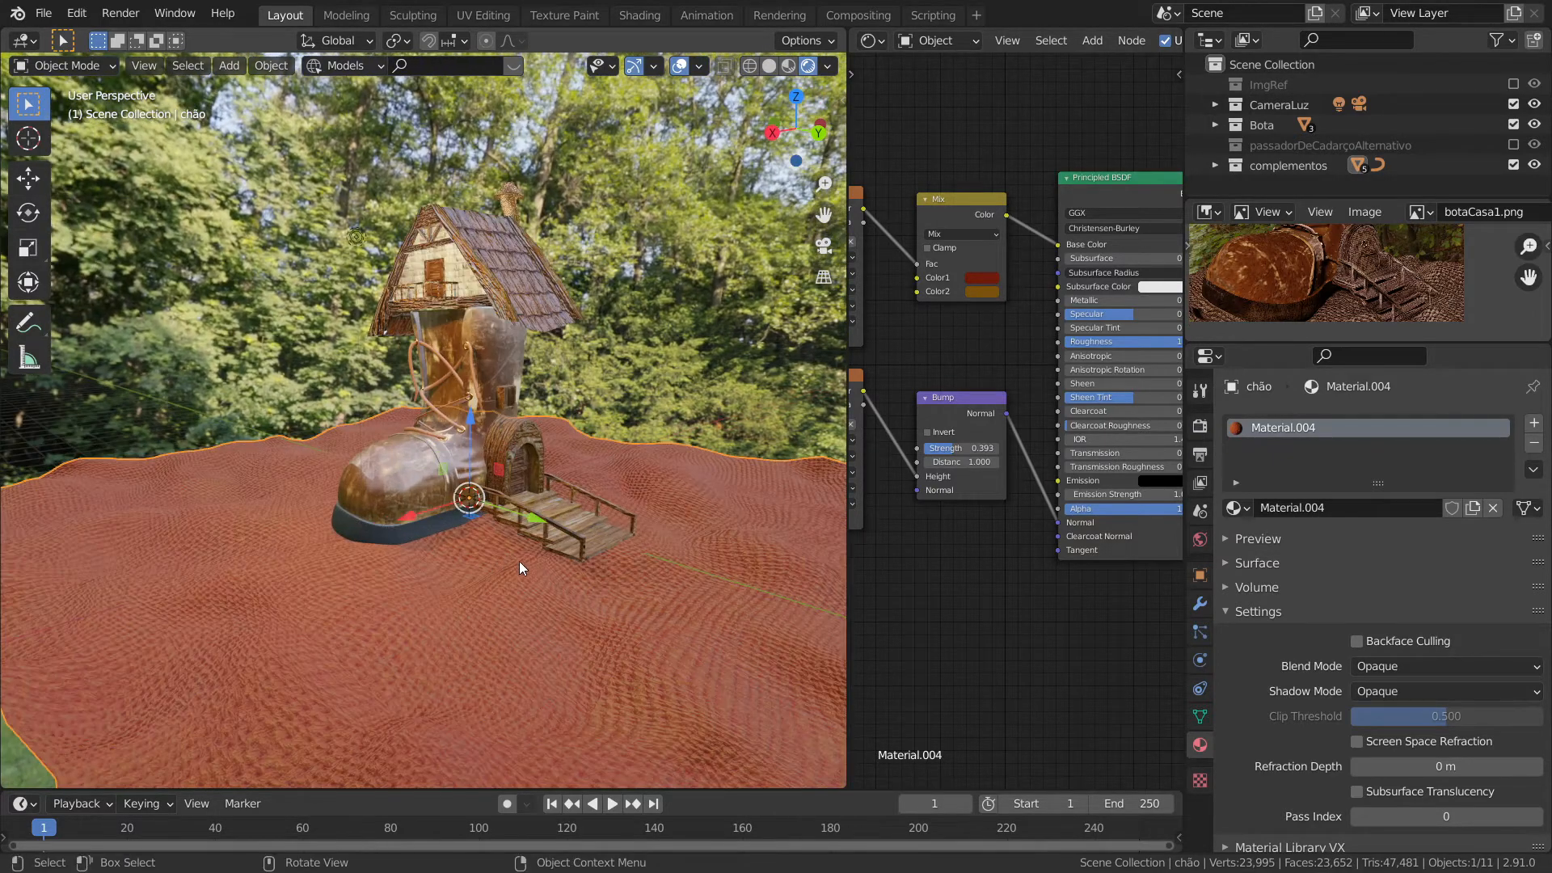
left_click(943, 233)
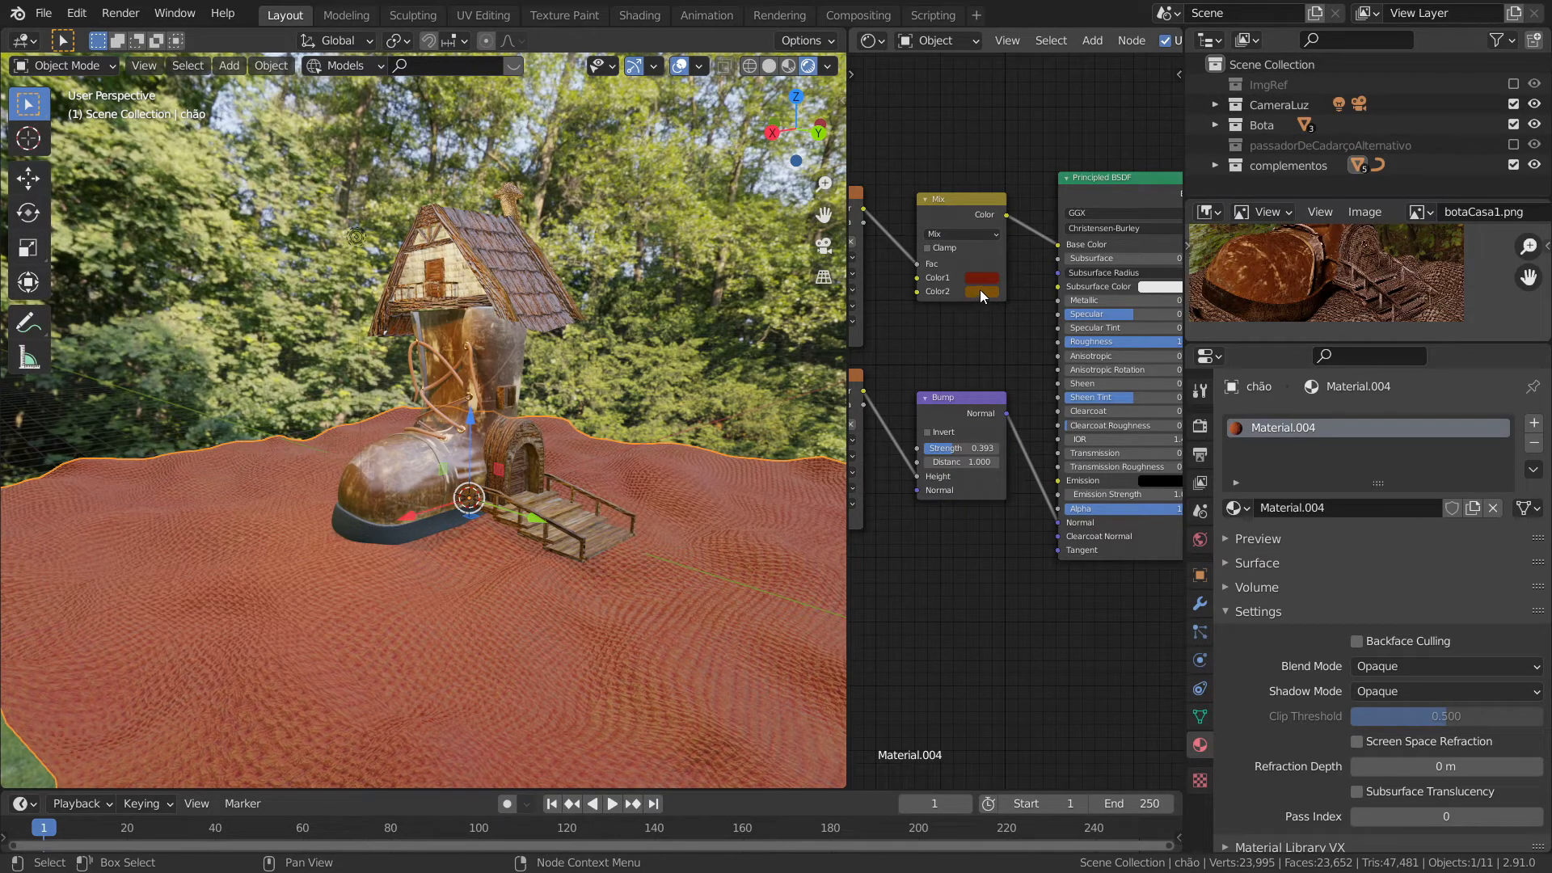
left_click(982, 280)
left_click(1075, 168)
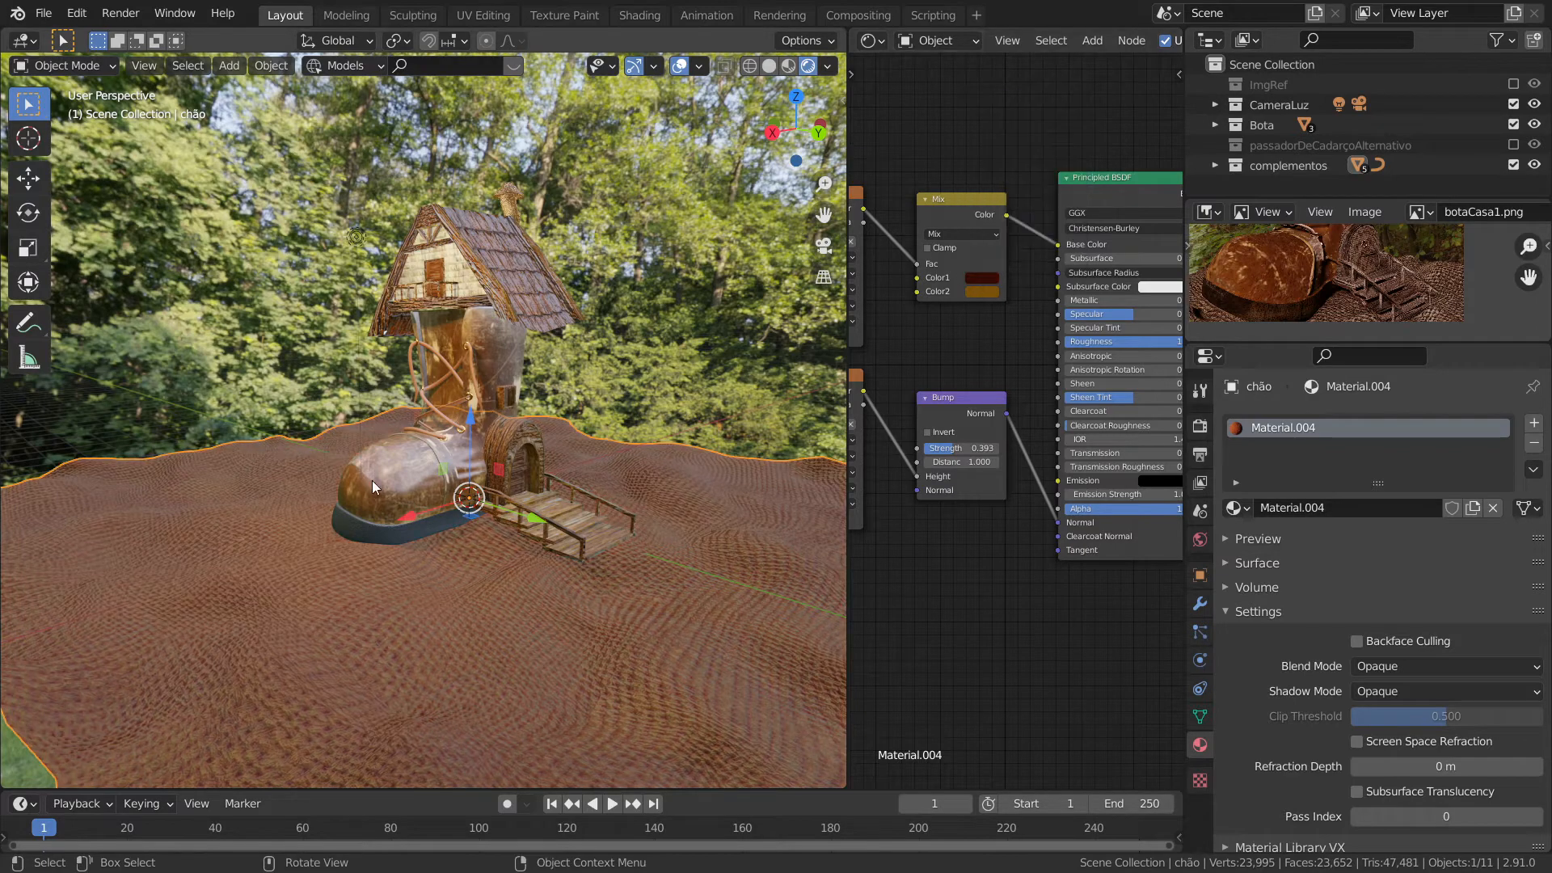
left_click(981, 280)
left_click(994, 183)
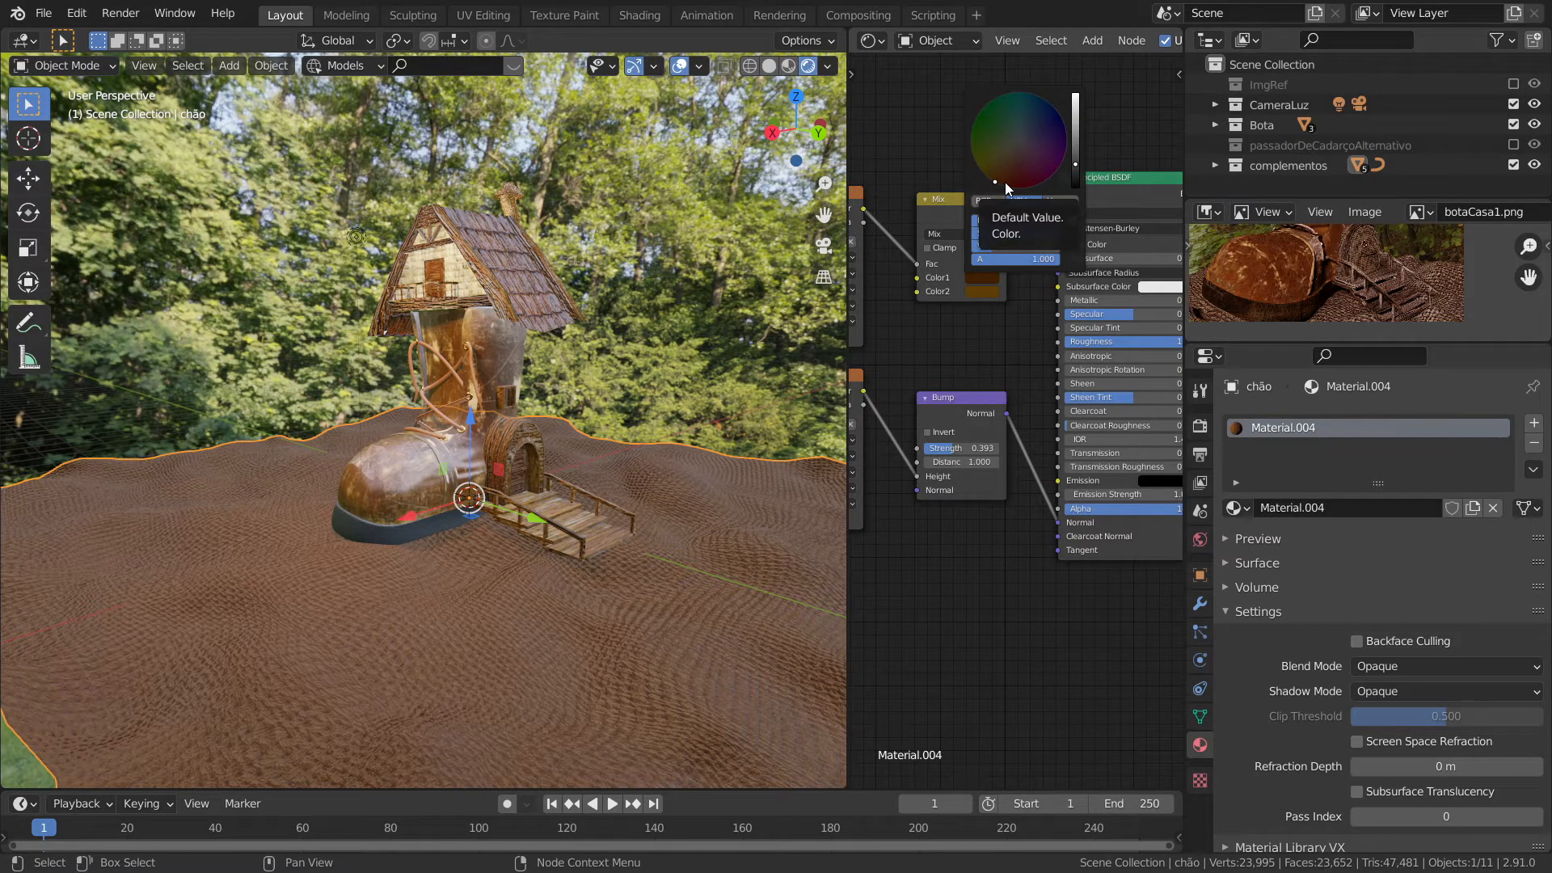
left_click(1006, 182)
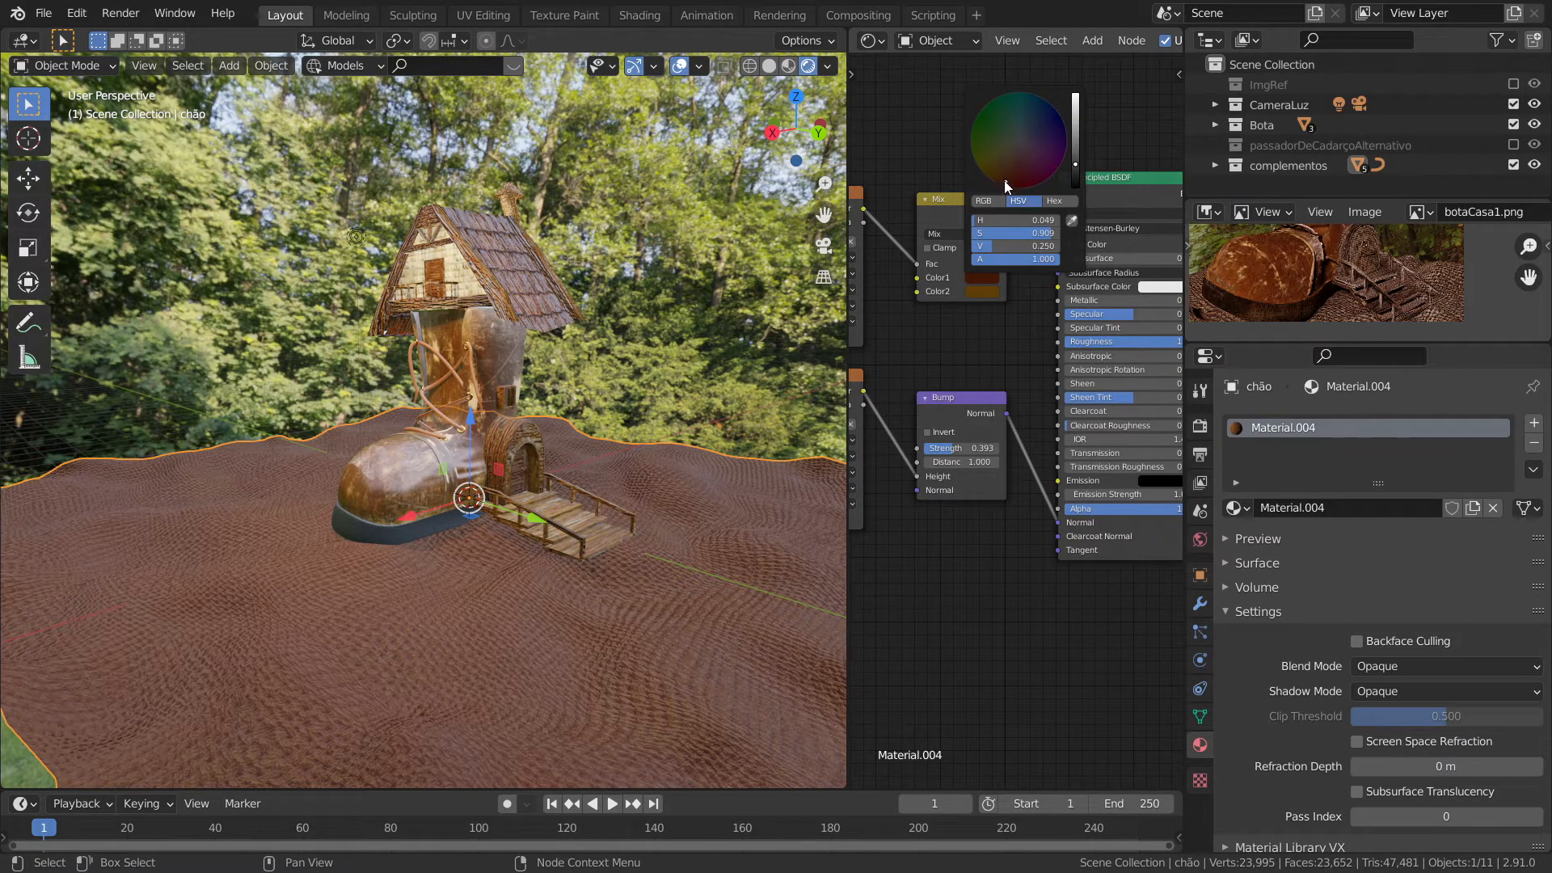
left_click(1074, 152)
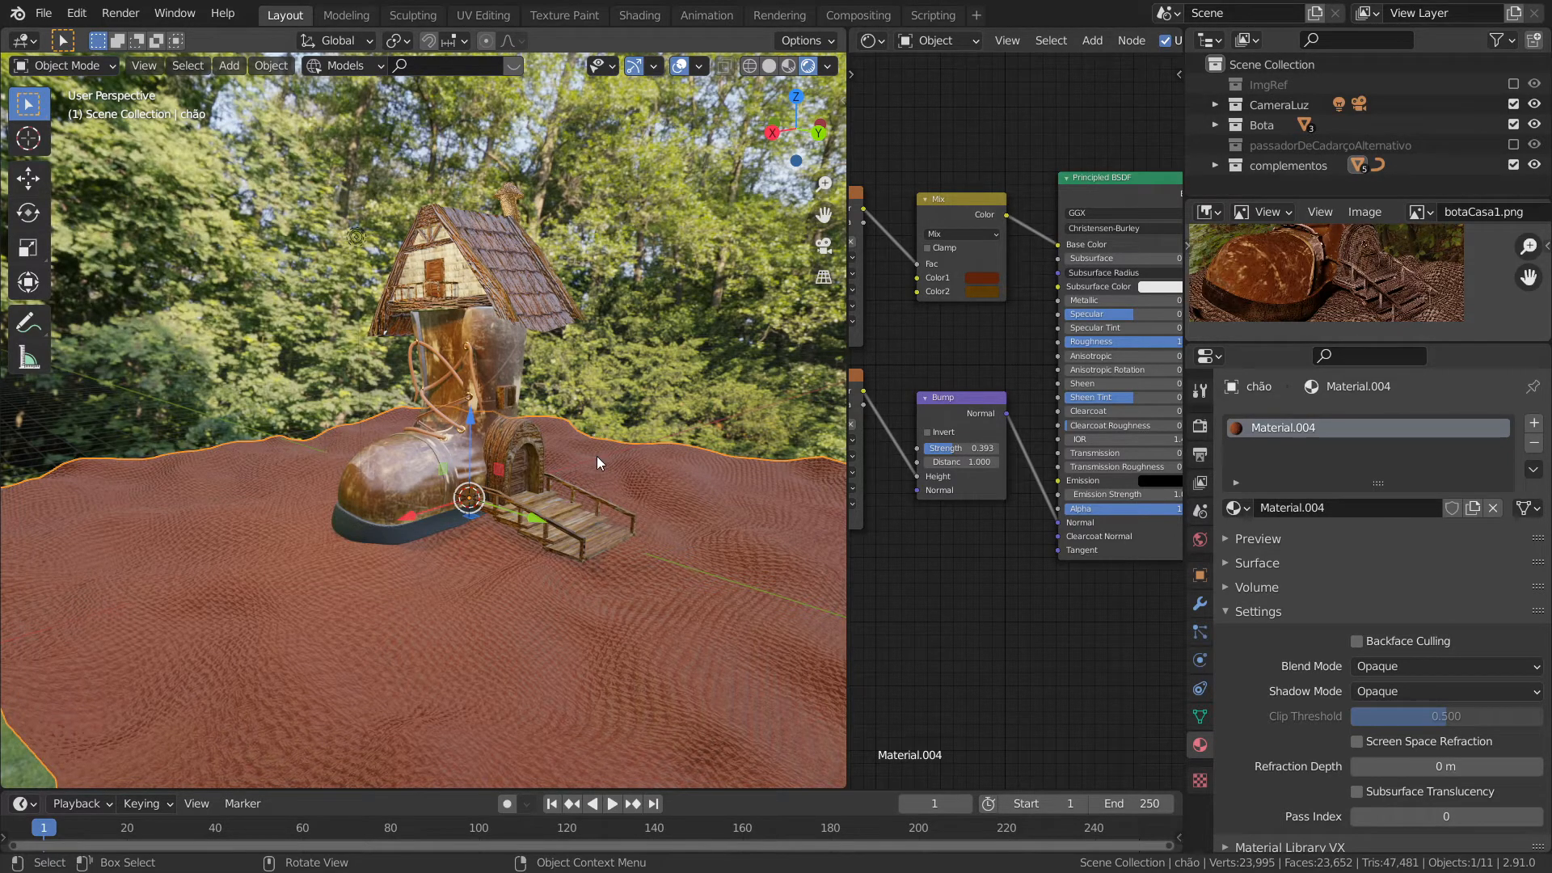
- Select the roof, activate its porta material, and examine the door and balcony up close
scroll(596, 456, "up", 1)
left_click(401, 234)
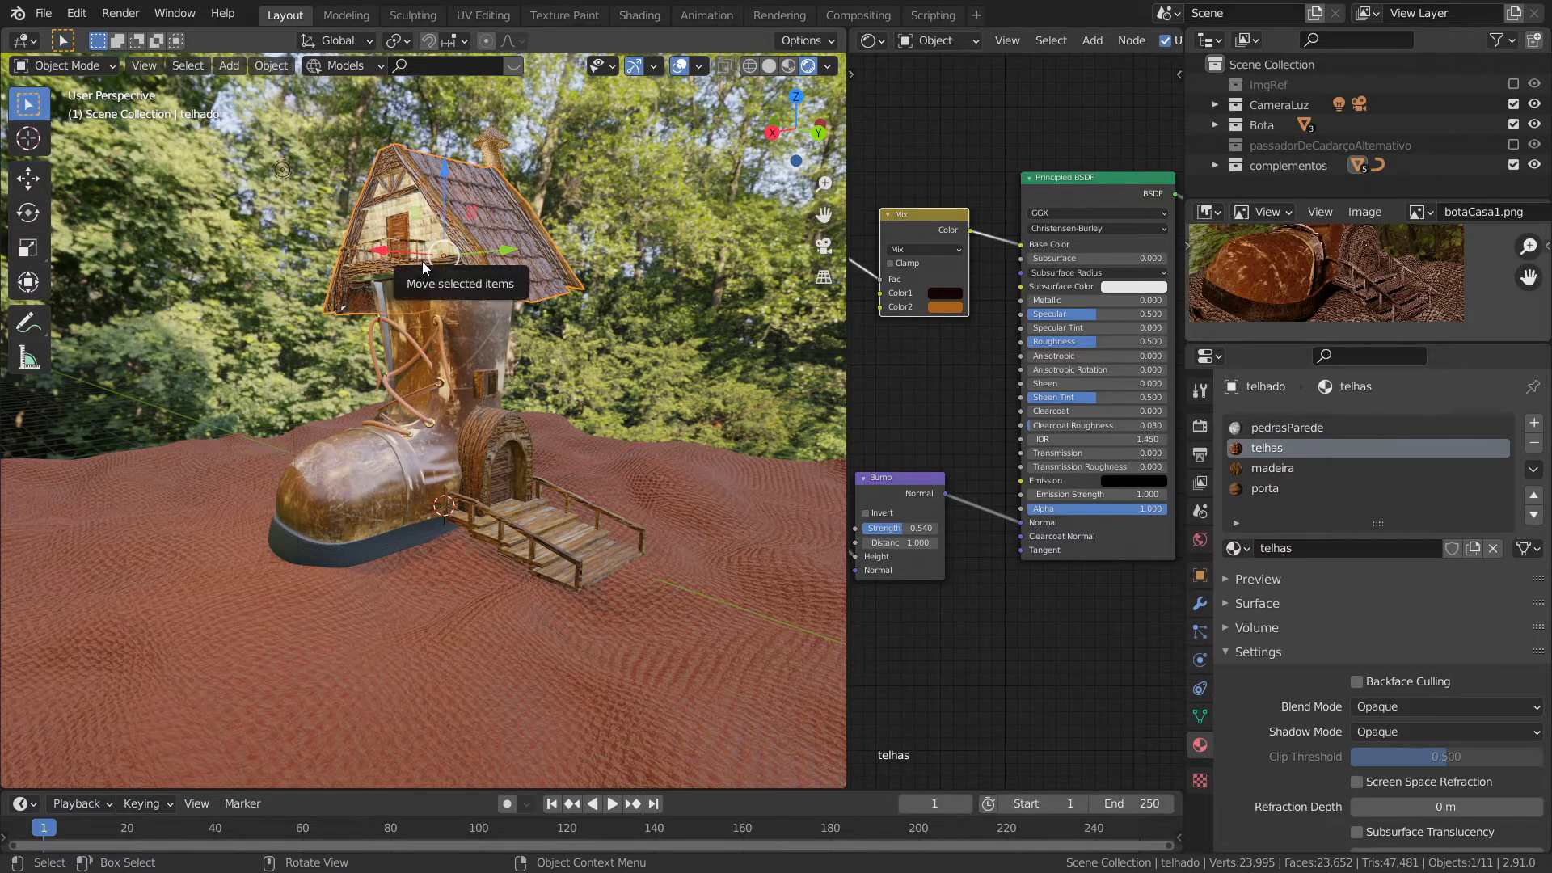
middle_click_drag(412, 258, 434, 273)
scroll(434, 273, "up", 5)
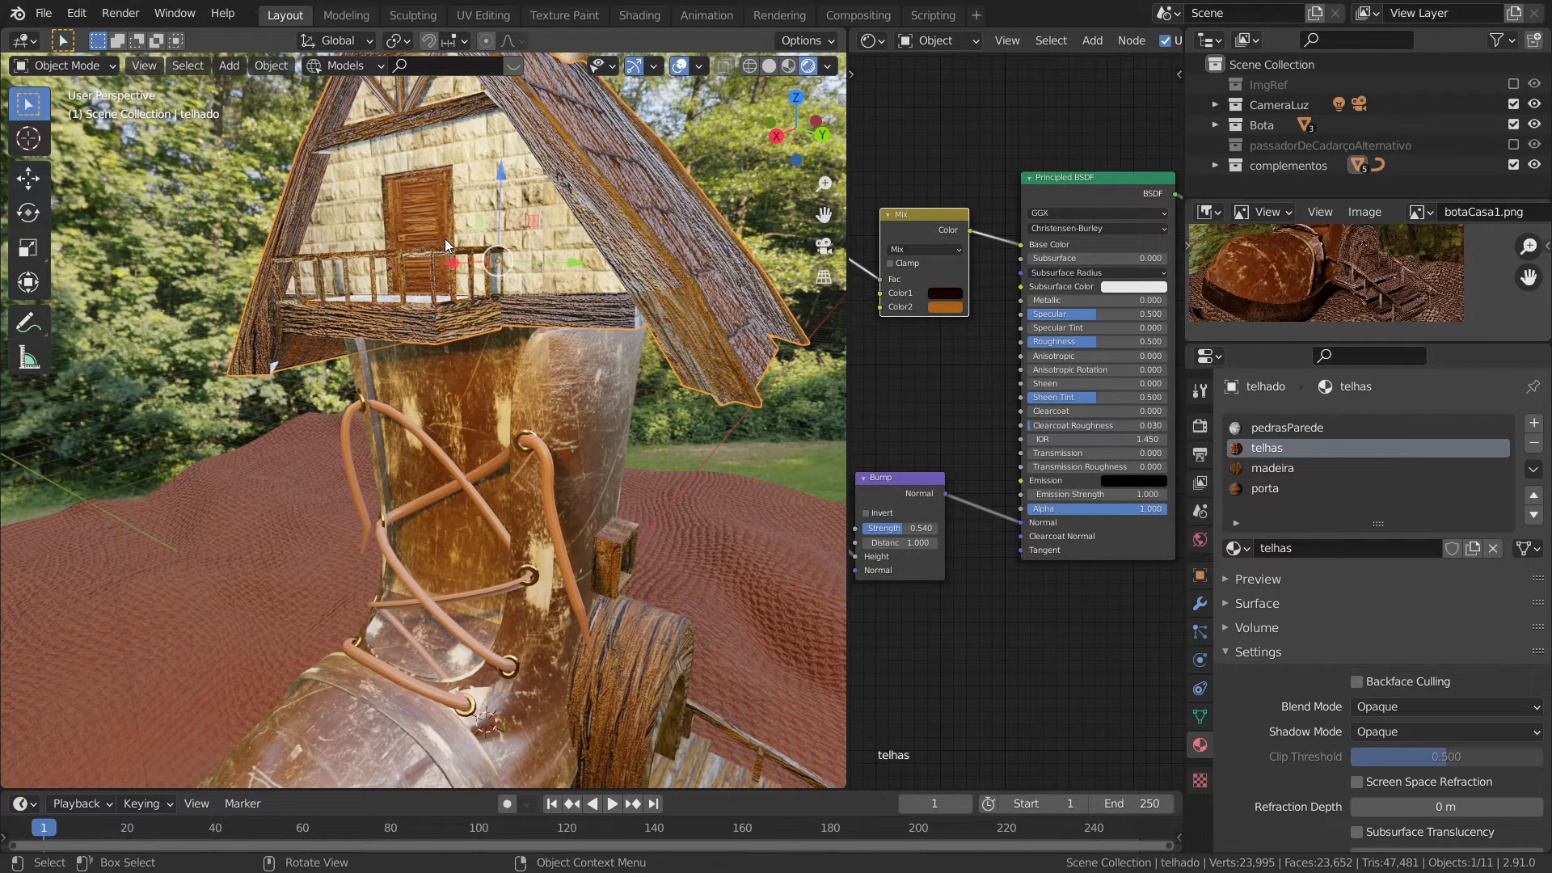
middle_click_drag(550, 351, 518, 347)
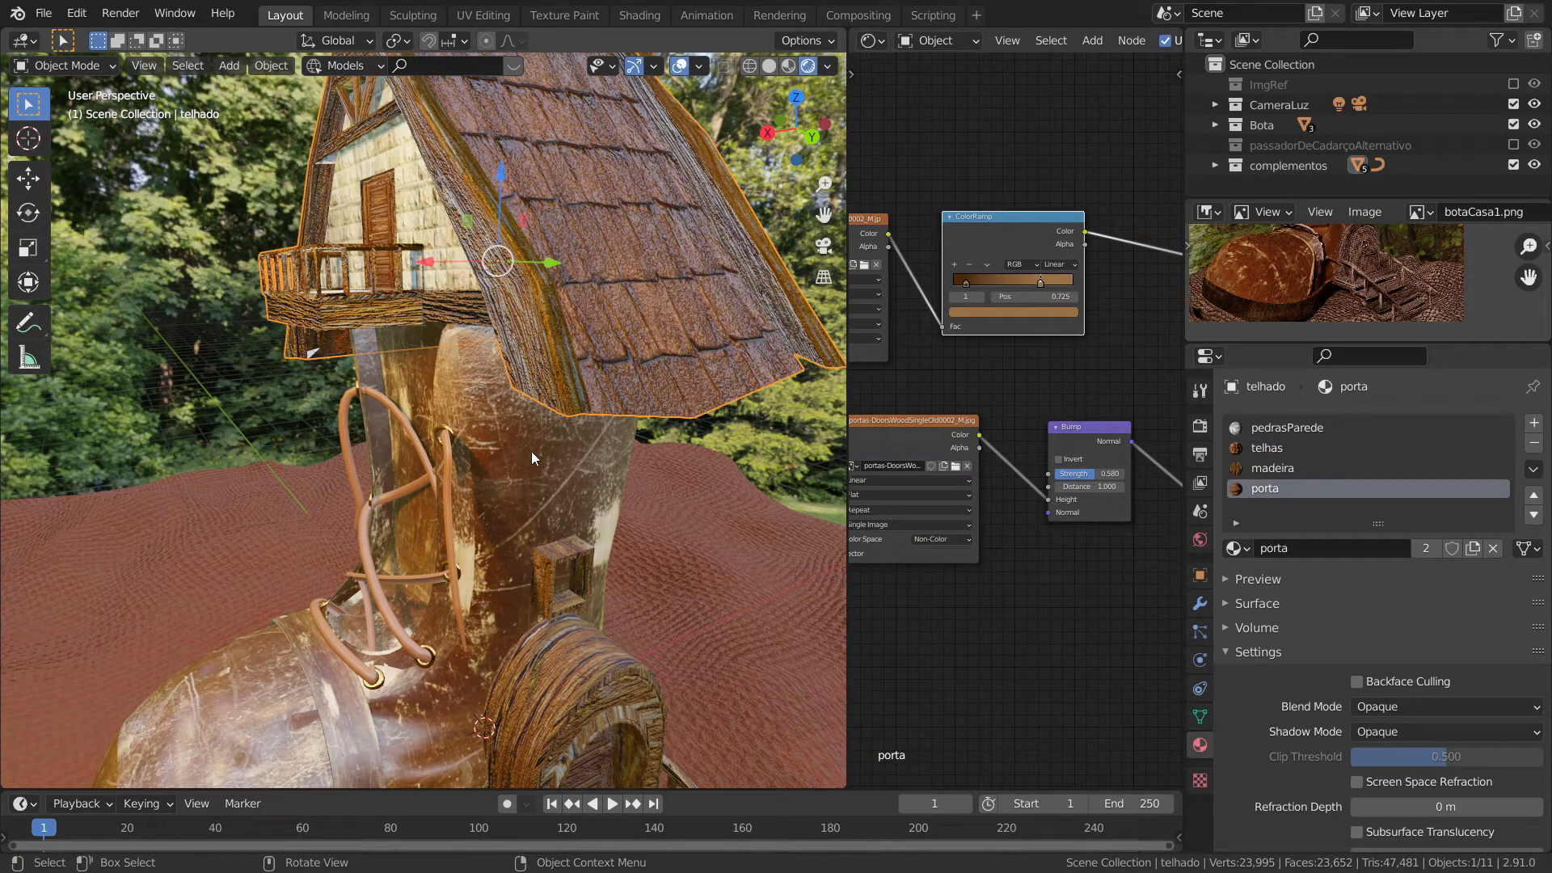
- Select the boot's tongue and scale it to 0.943 along the global X axis
middle_click_drag(526, 504, 504, 393)
left_click(444, 478)
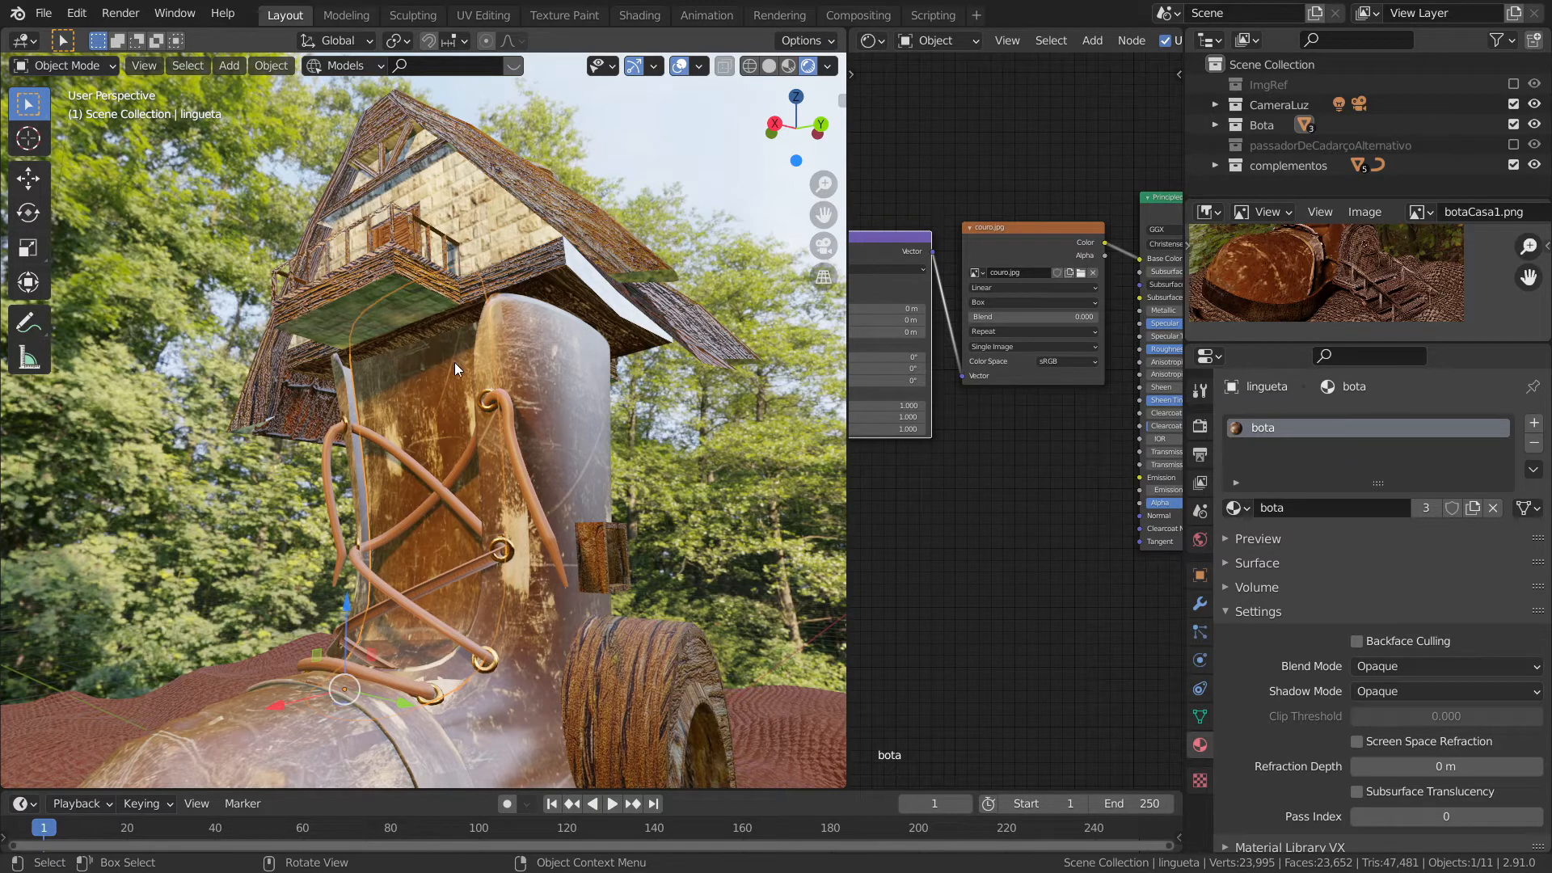
middle_click_drag(439, 405, 405, 459)
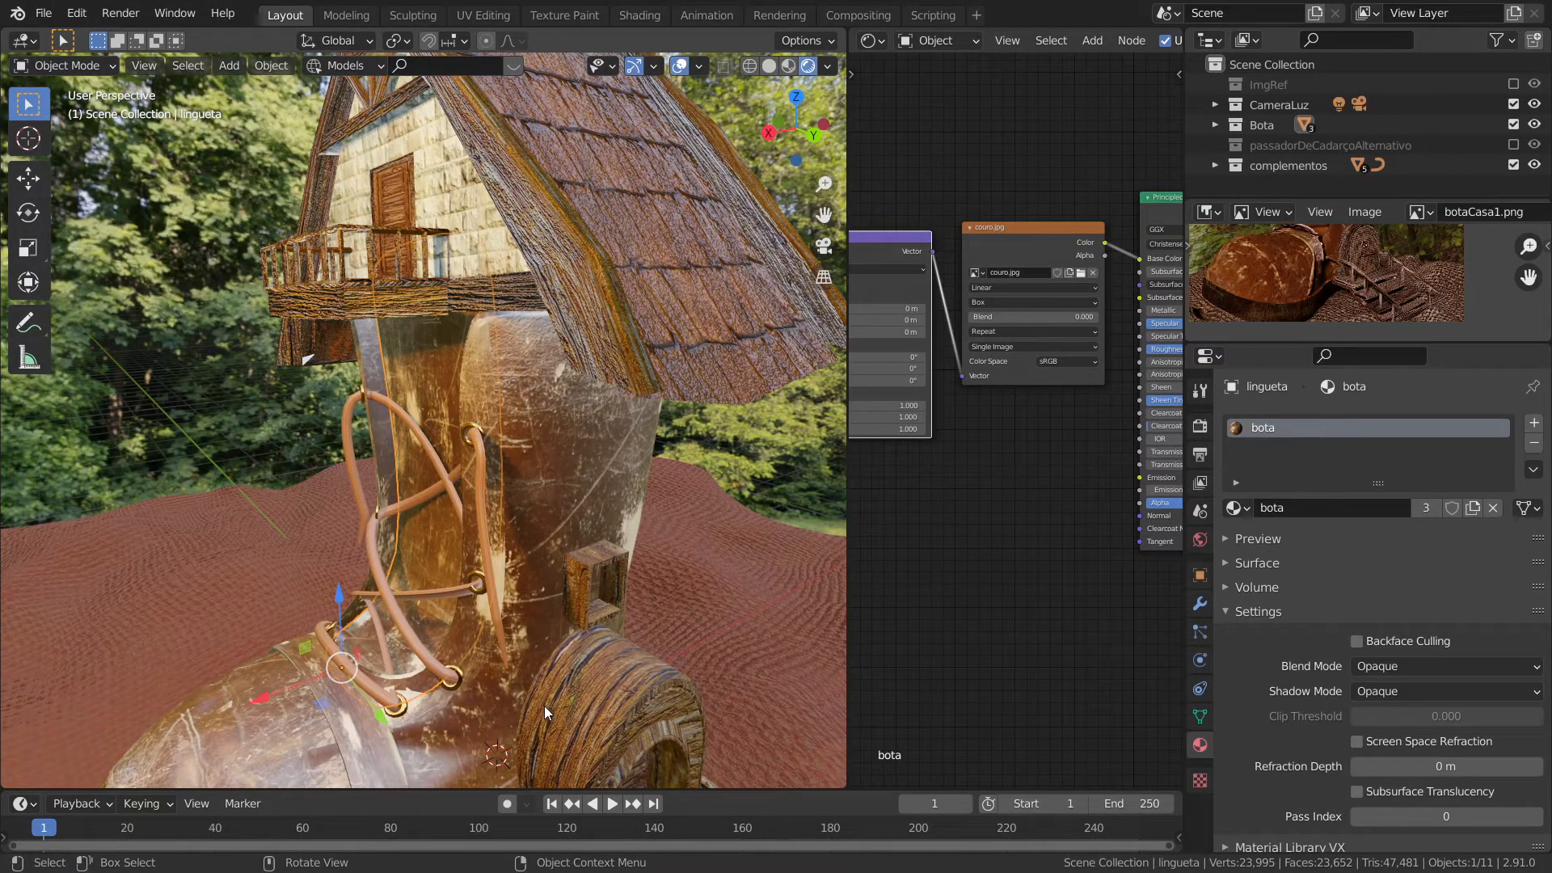
key("s")
key("x")
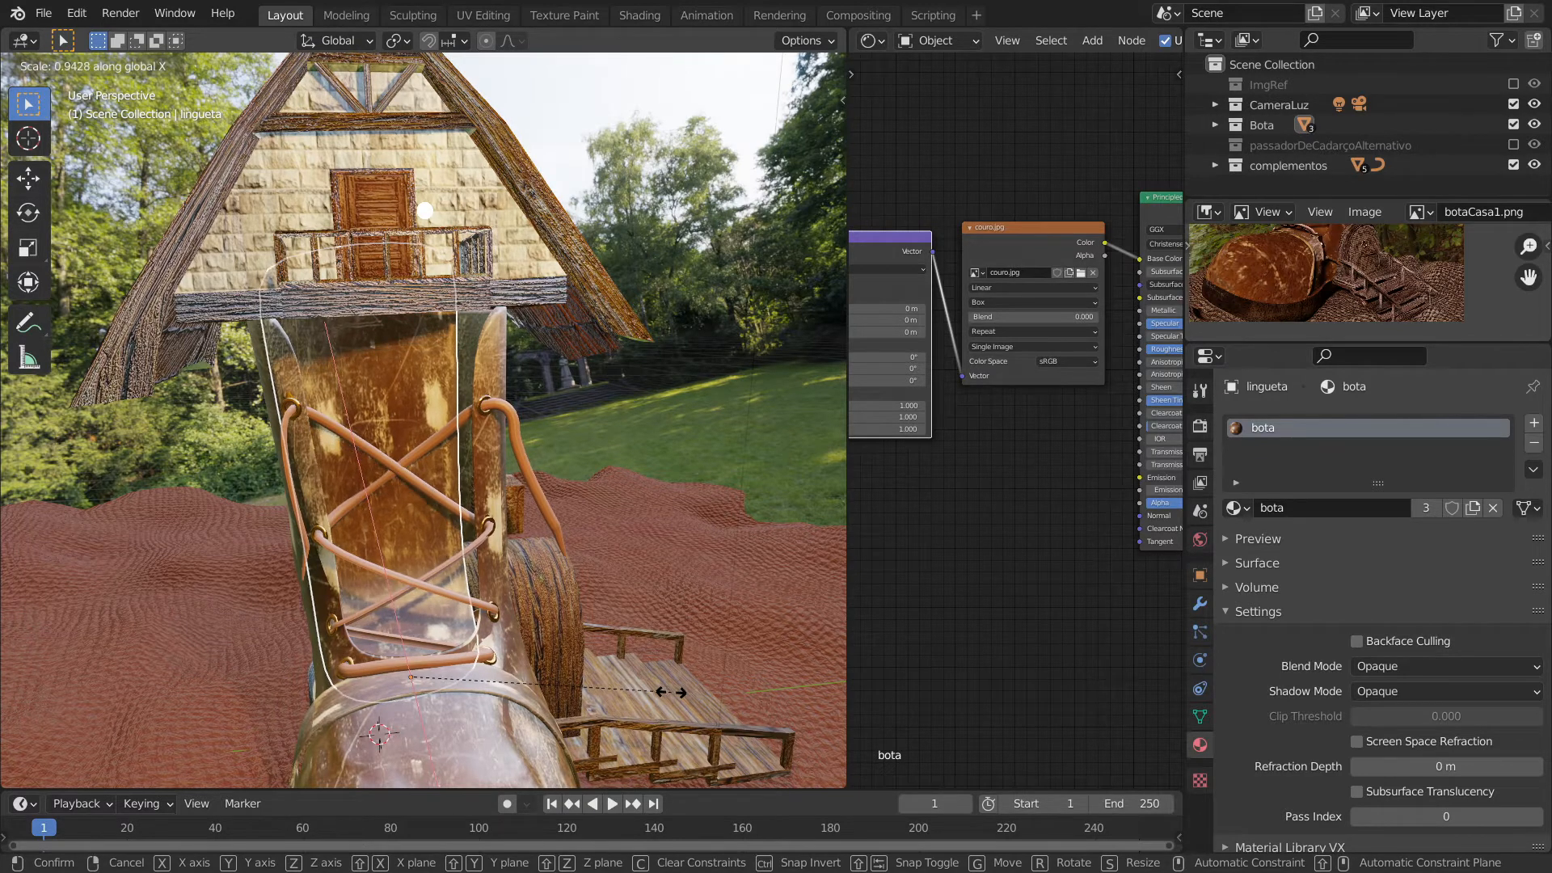
left_click(671, 692)
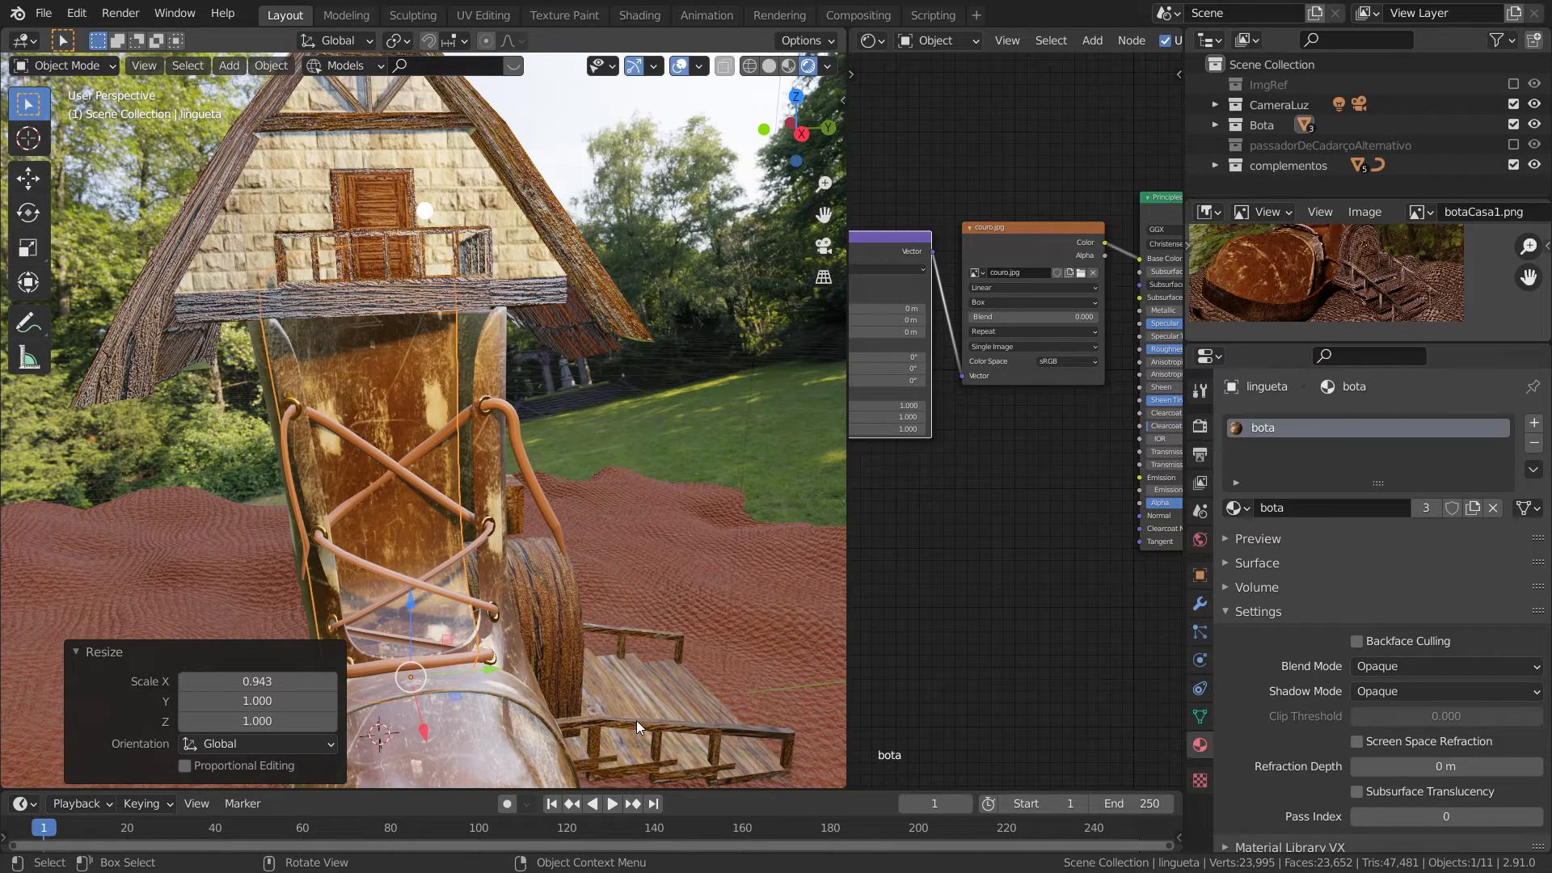
key("r")
right_click(683, 671)
middle_click_drag(683, 671, 628, 696)
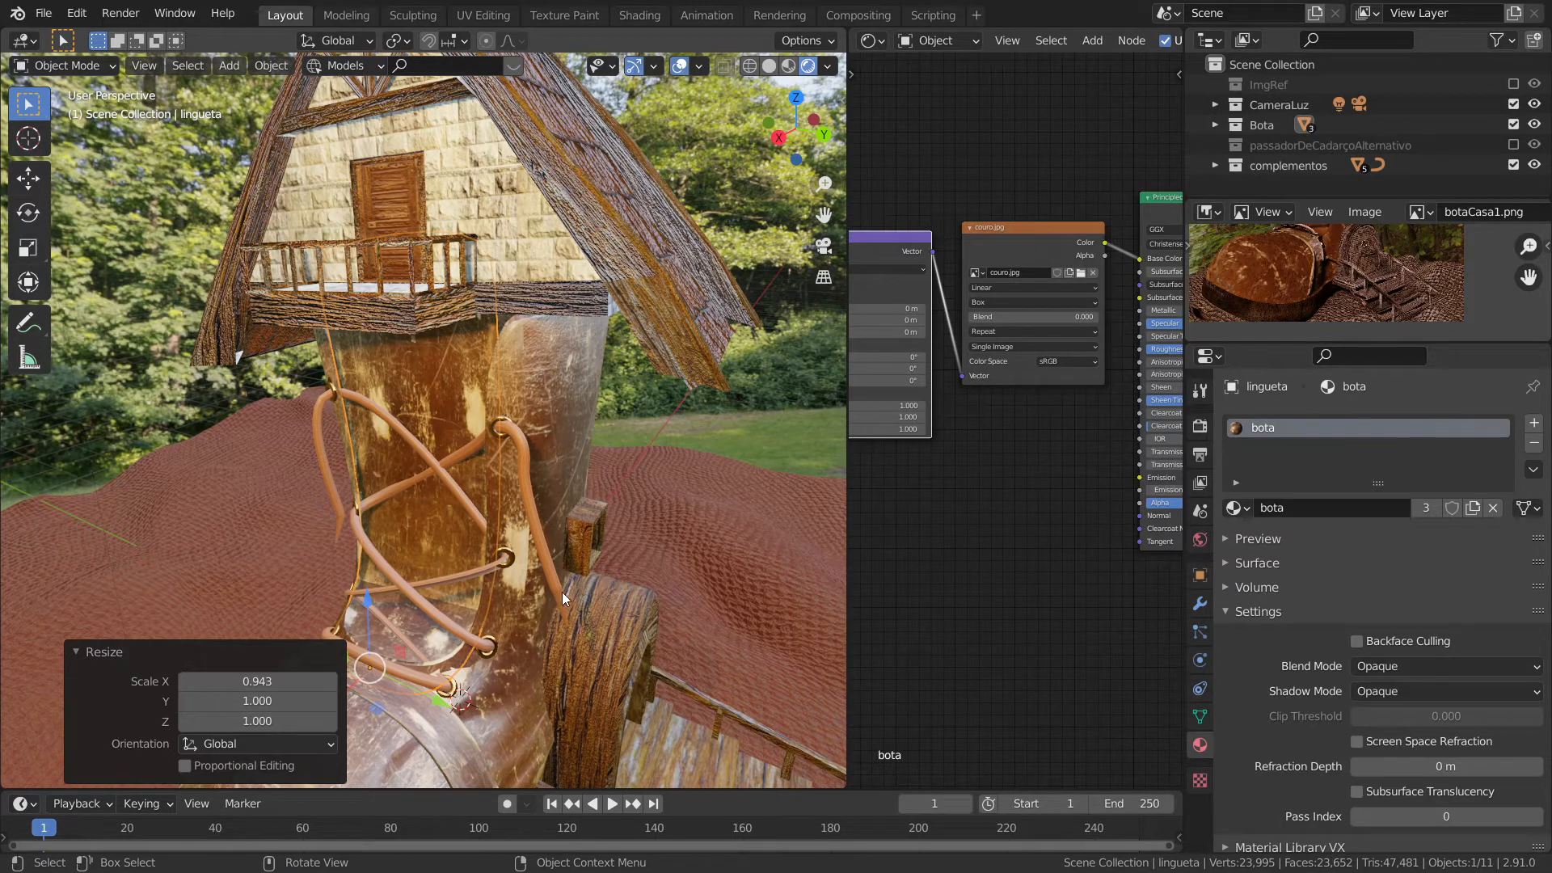
scroll(589, 586, "down", 5)
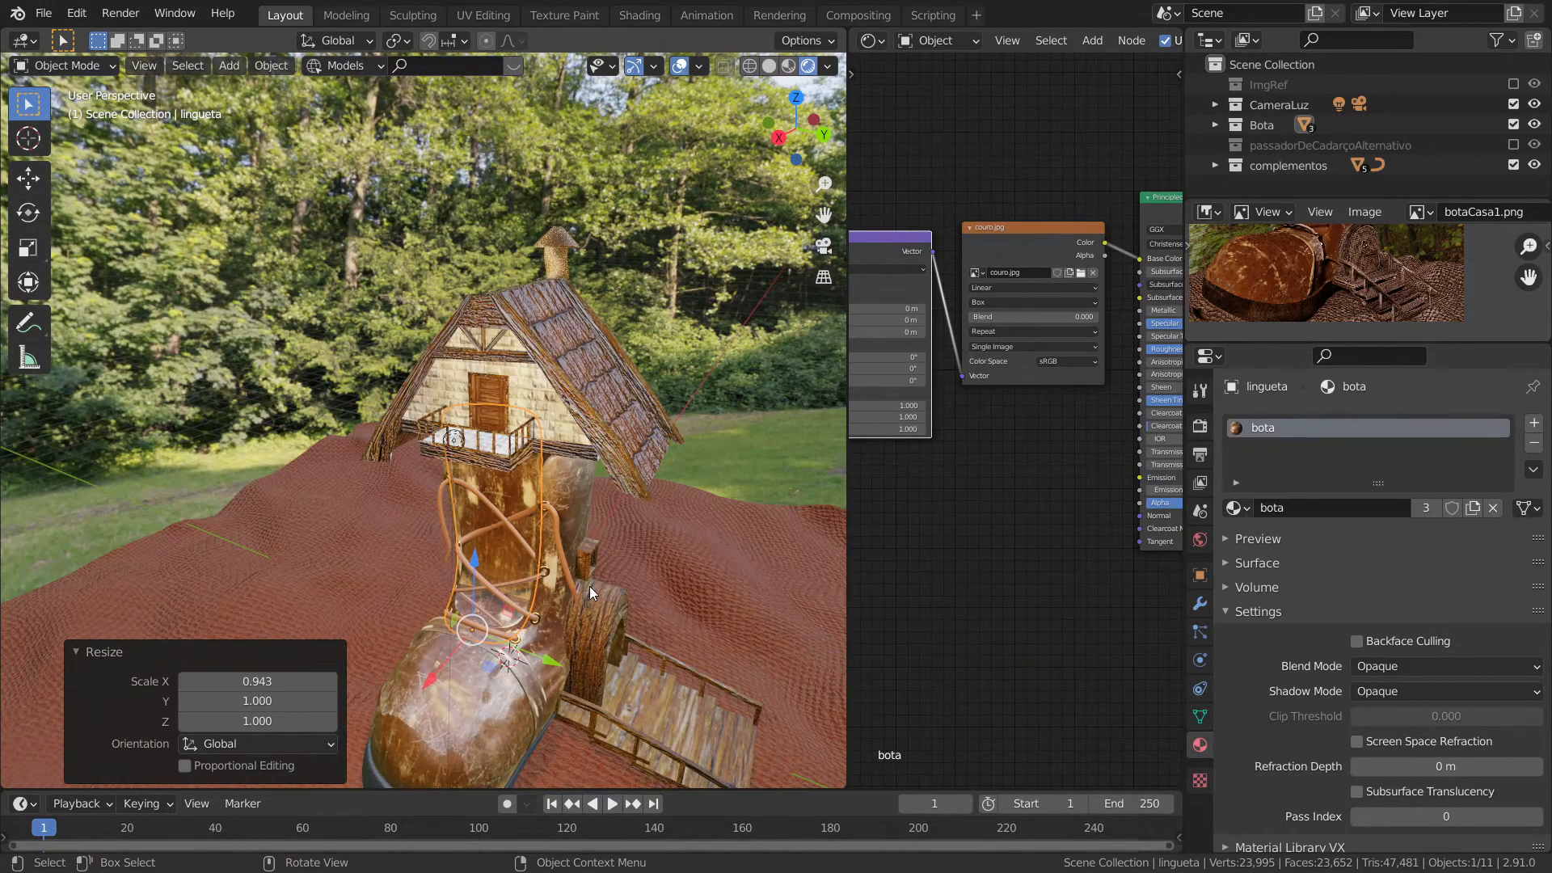
middle_click_drag(594, 619, 556, 603)
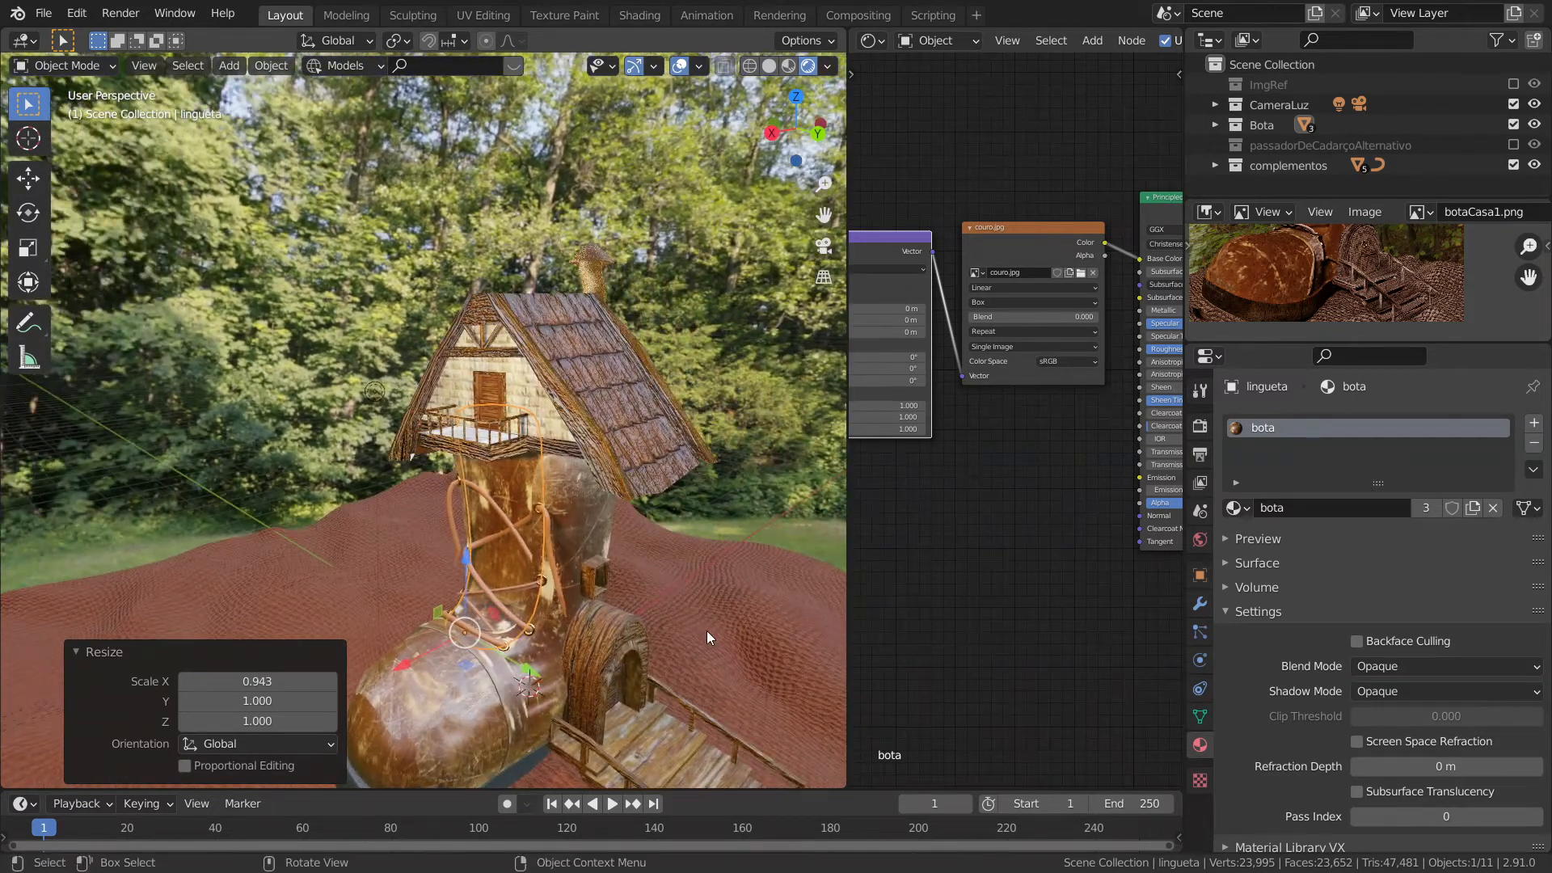
scroll(706, 634, "down", 2)
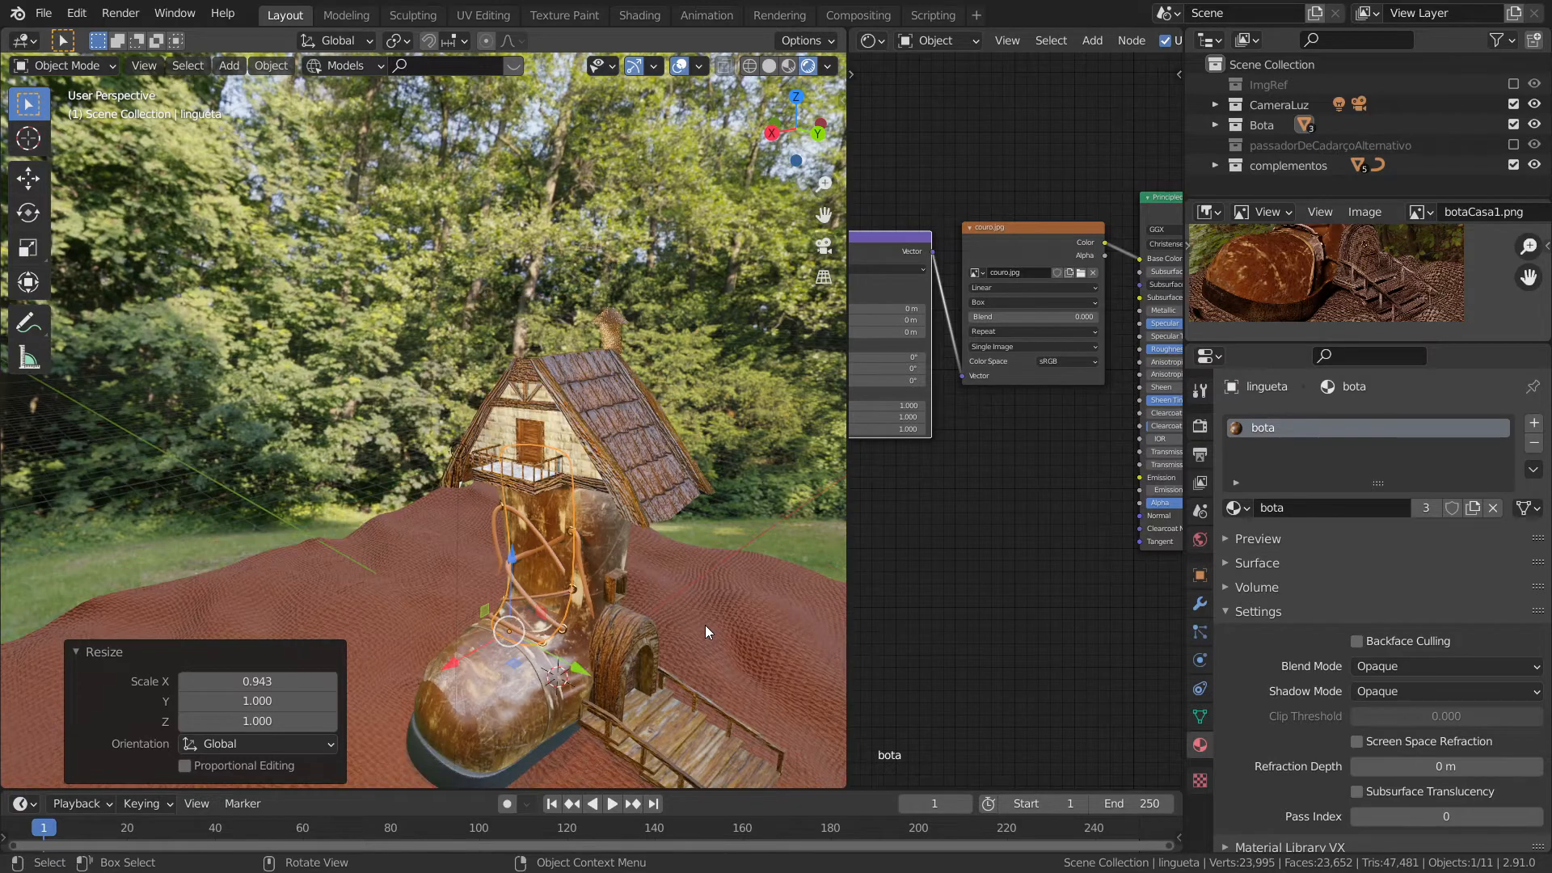
- Select the boot and make Material, the dark sole material in its second slot, active
left_click(550, 744)
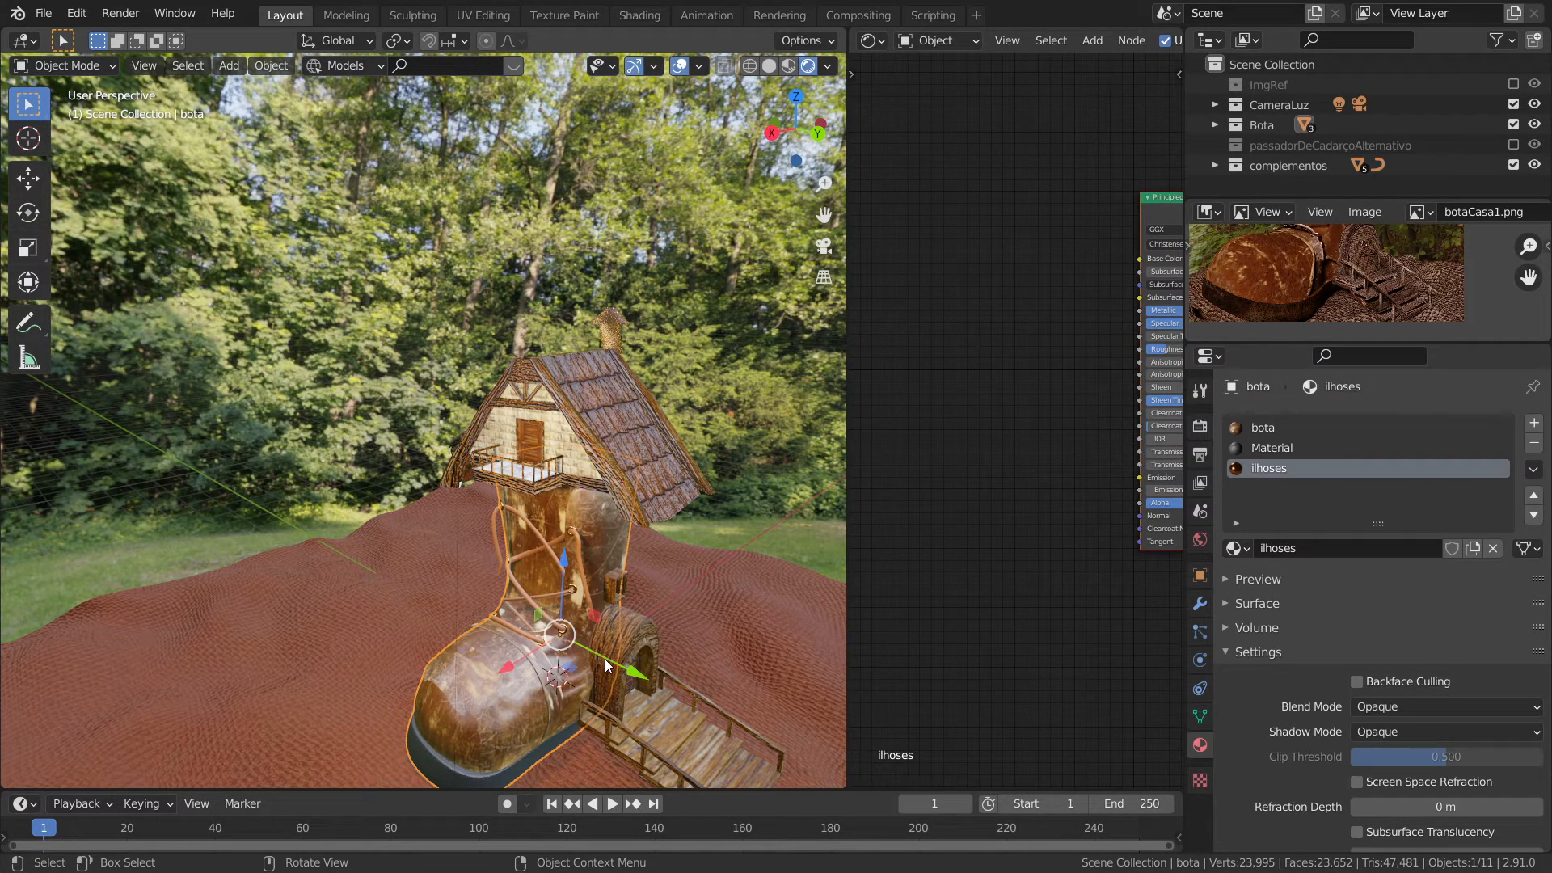
middle_click_drag(594, 679, 604, 461, "shift")
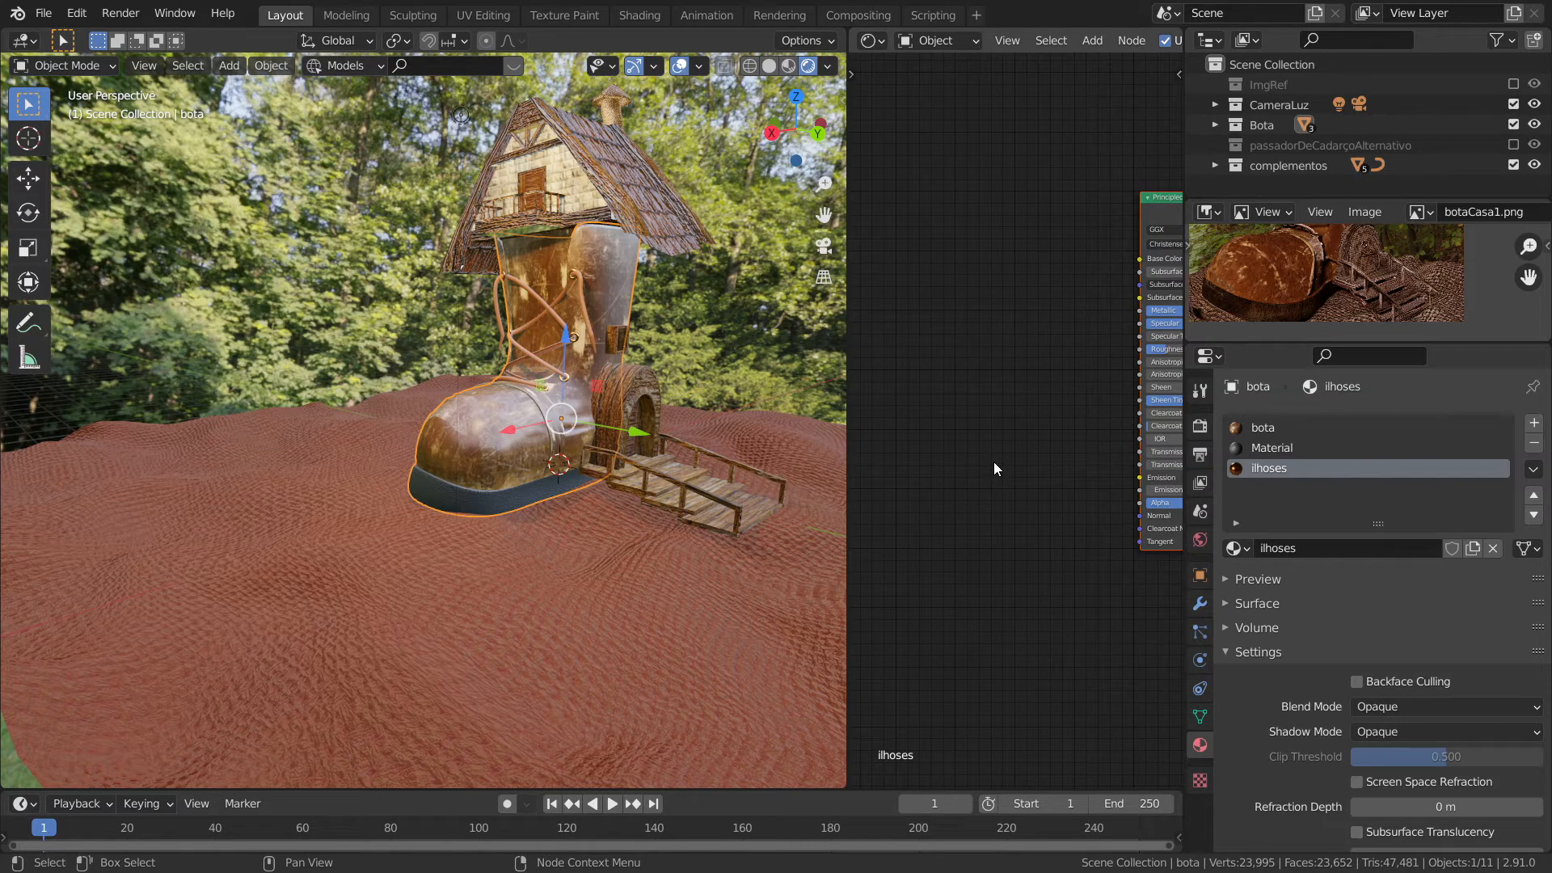
left_click(1263, 429)
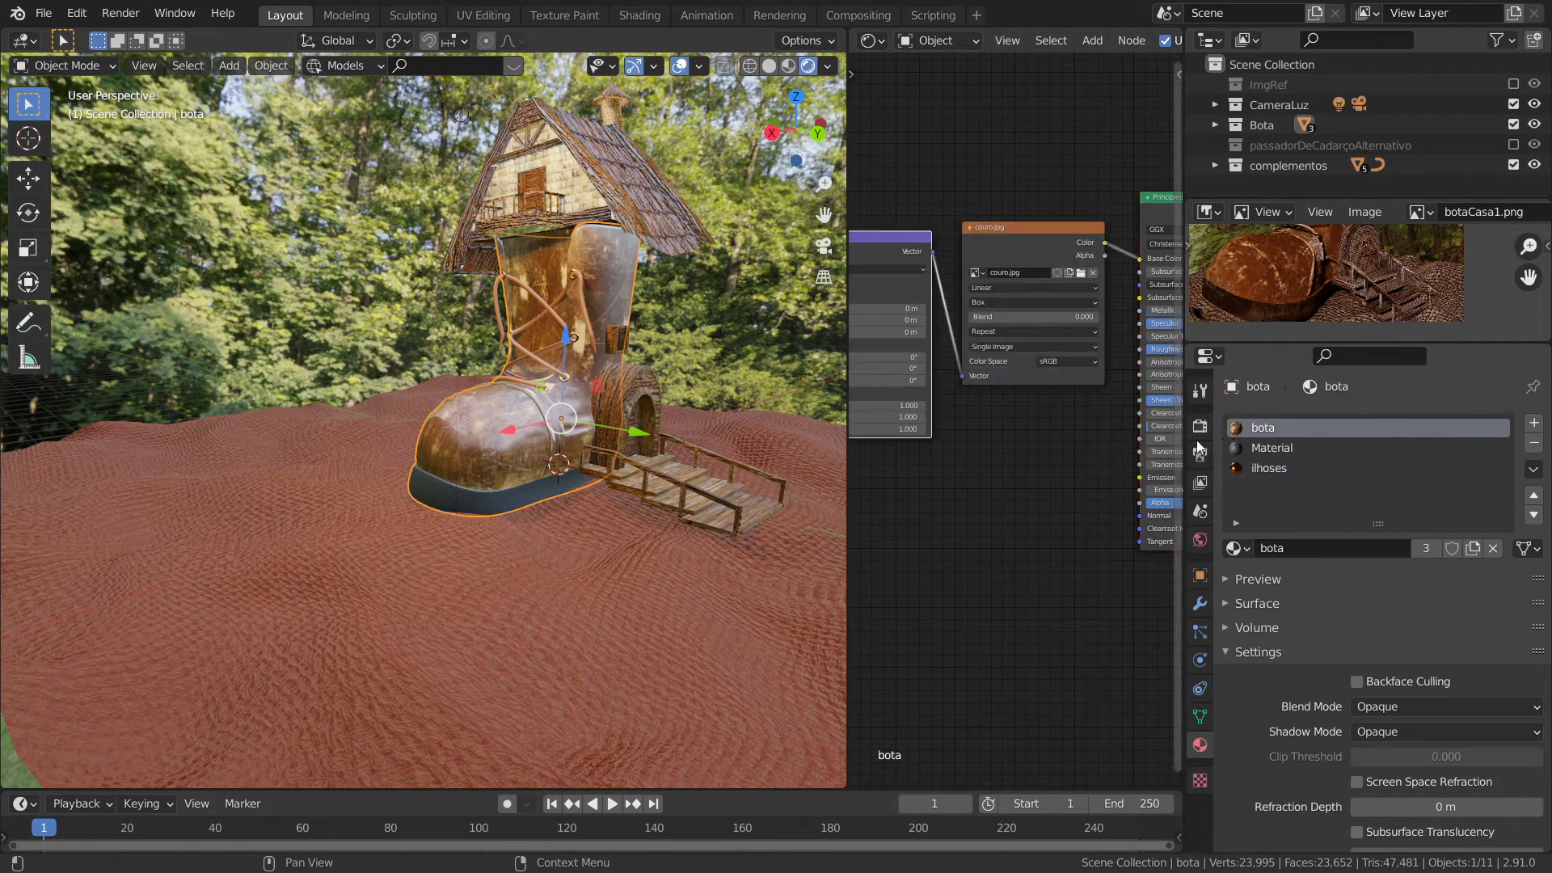
left_click(1271, 450)
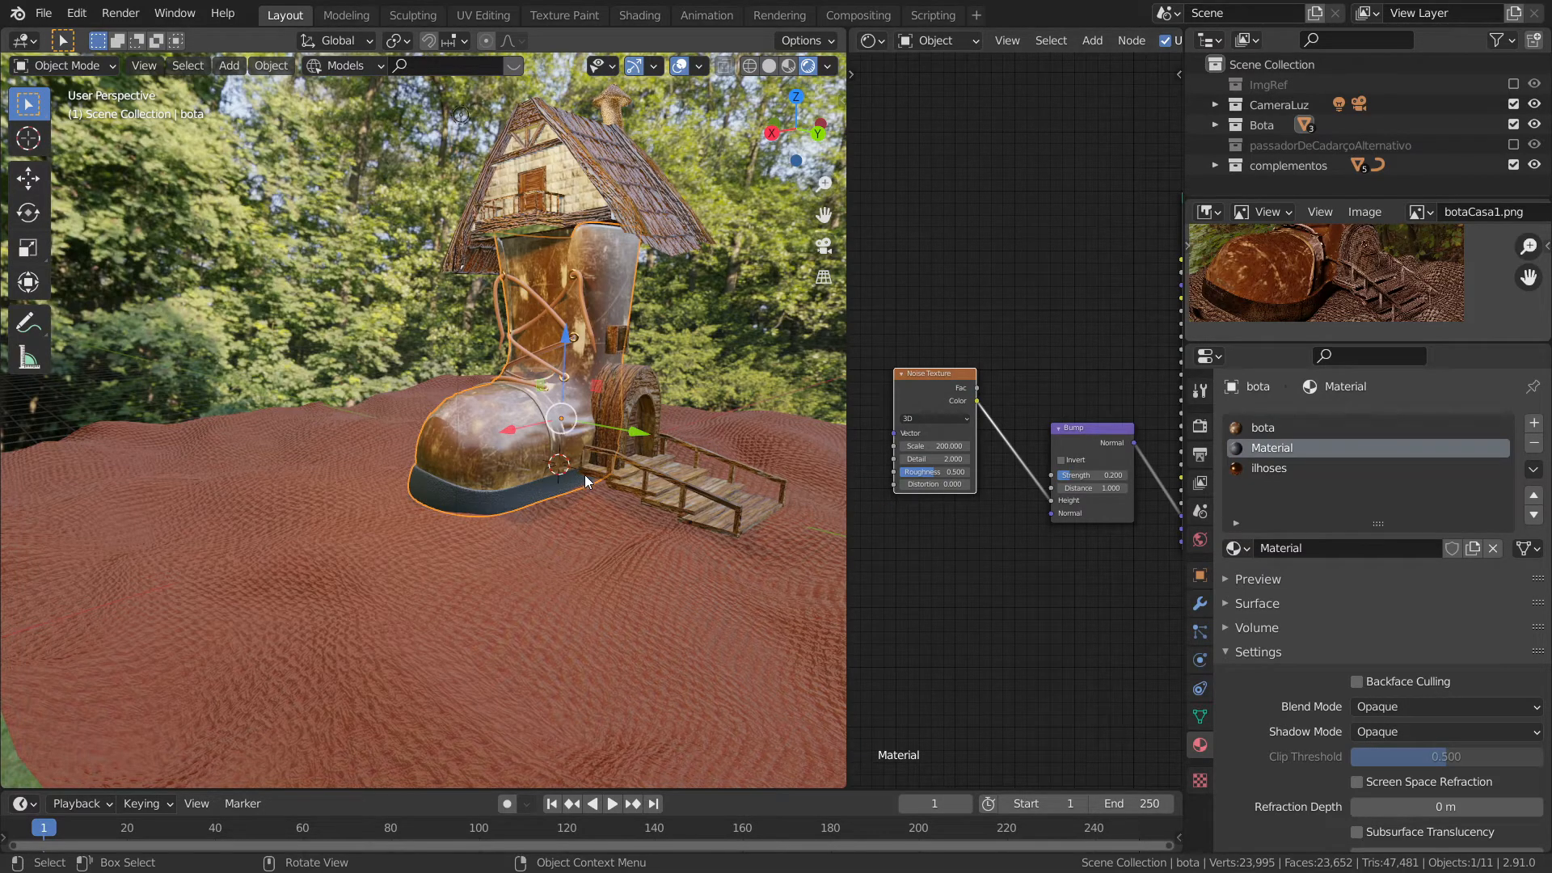
- In Edit Mode, clear the selection, rename the active material as sola, and select the geometry assigned to it
key("Tab")
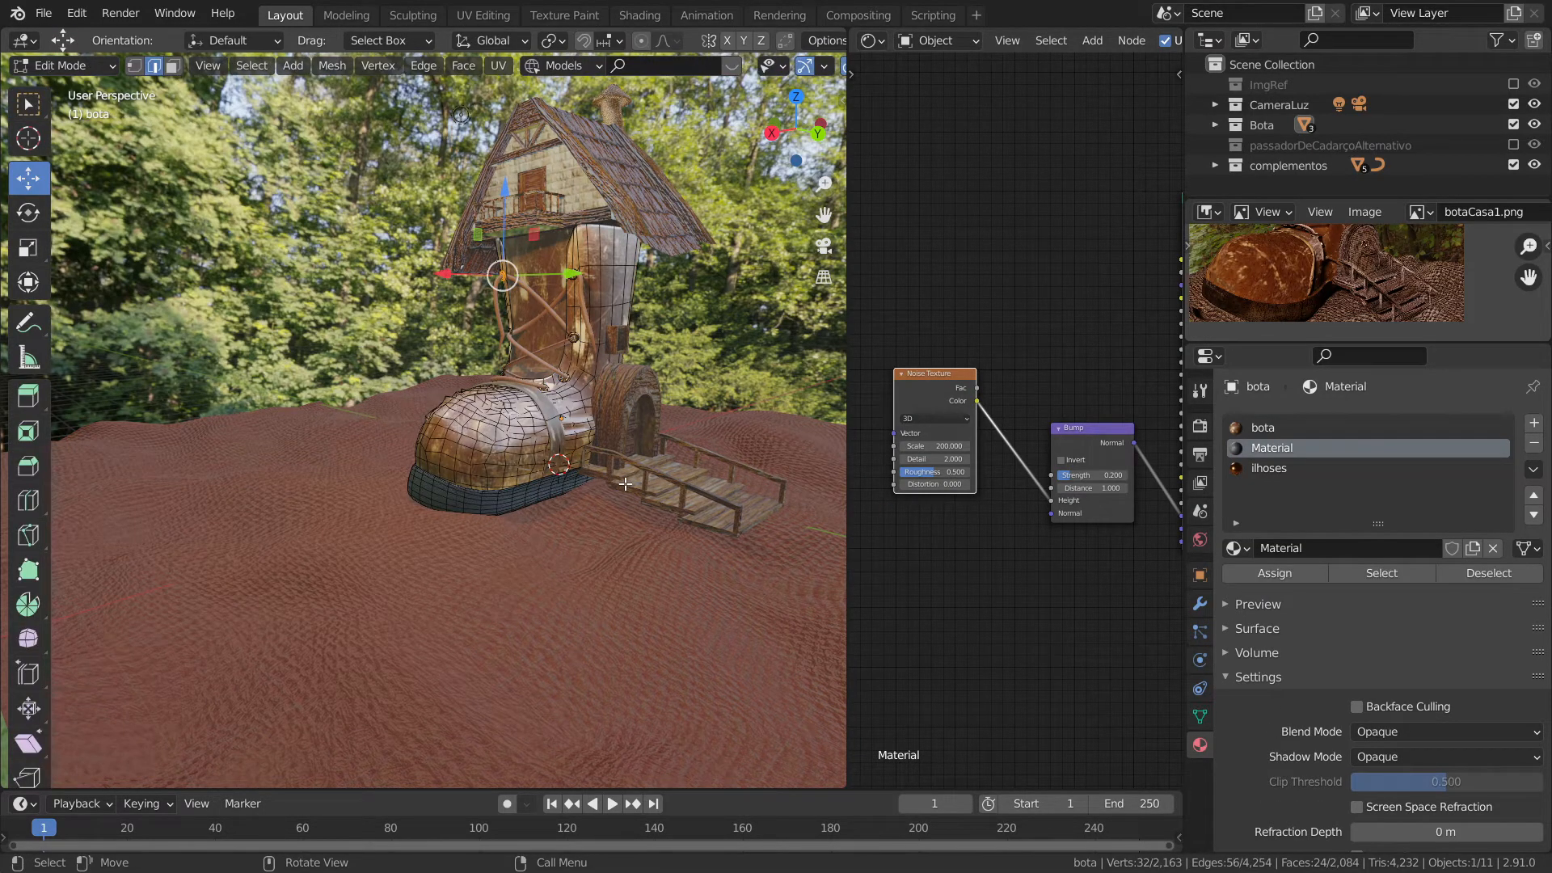
key("alt+a")
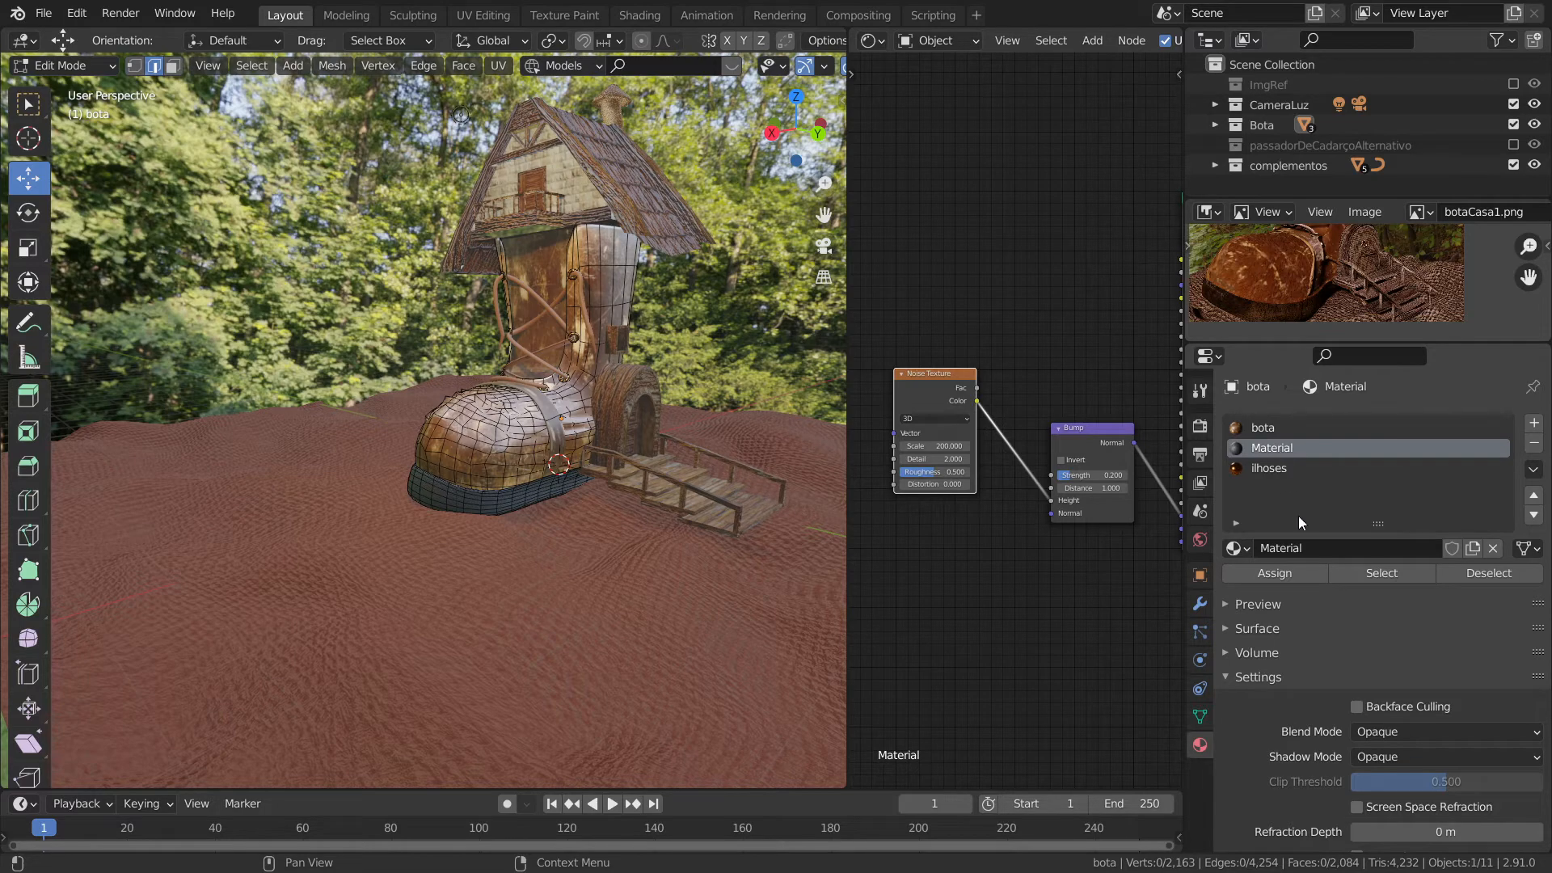
left_click(1315, 545)
type("so")
type("la")
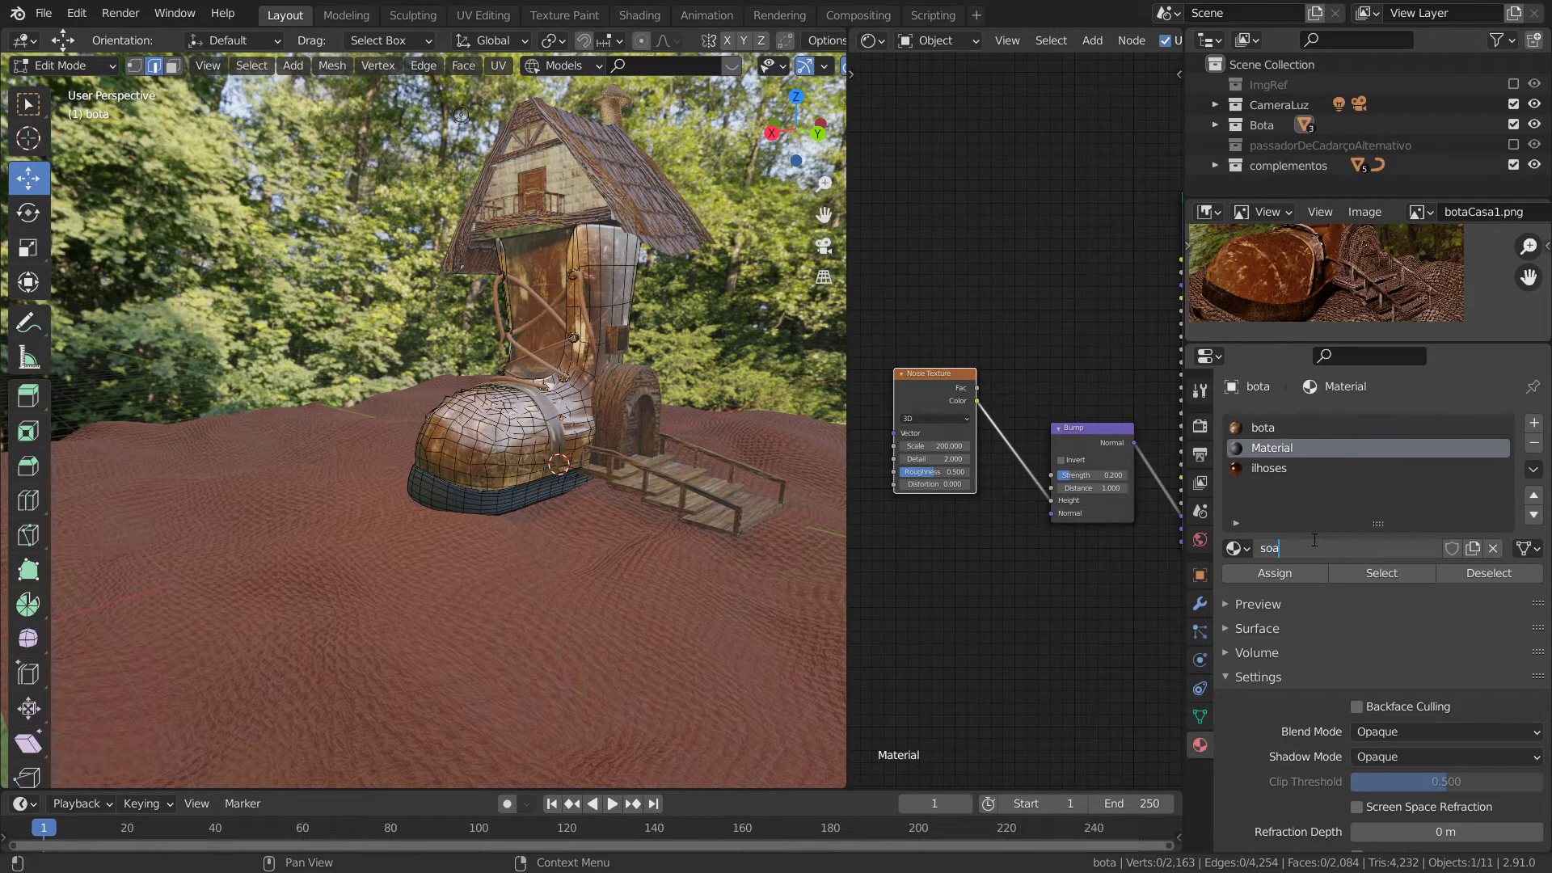
key("Return")
left_click(1356, 570)
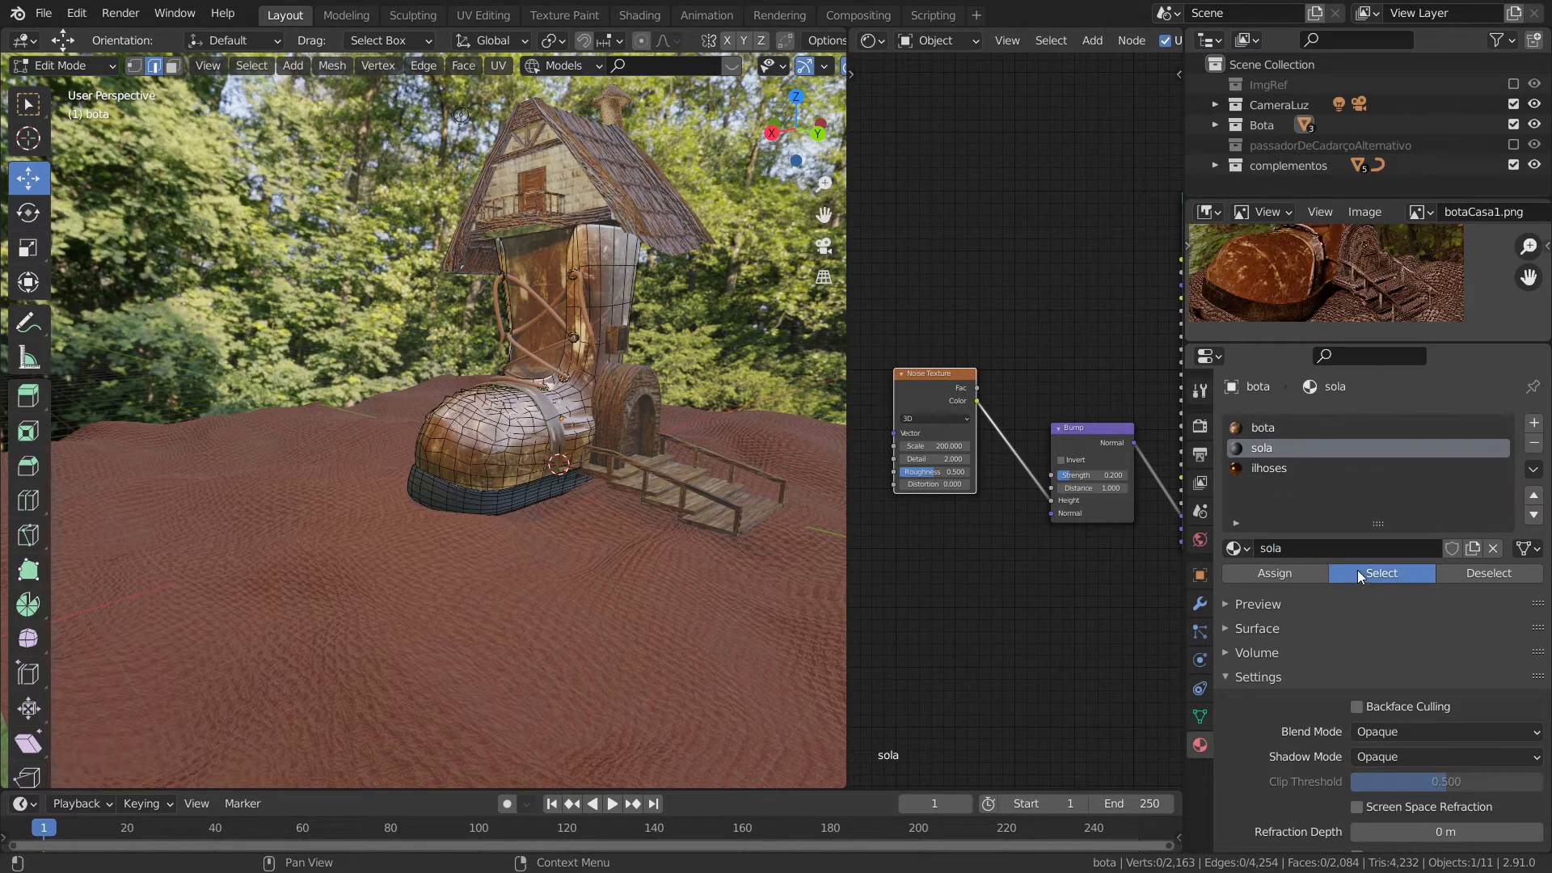
key("KP_Decimal")
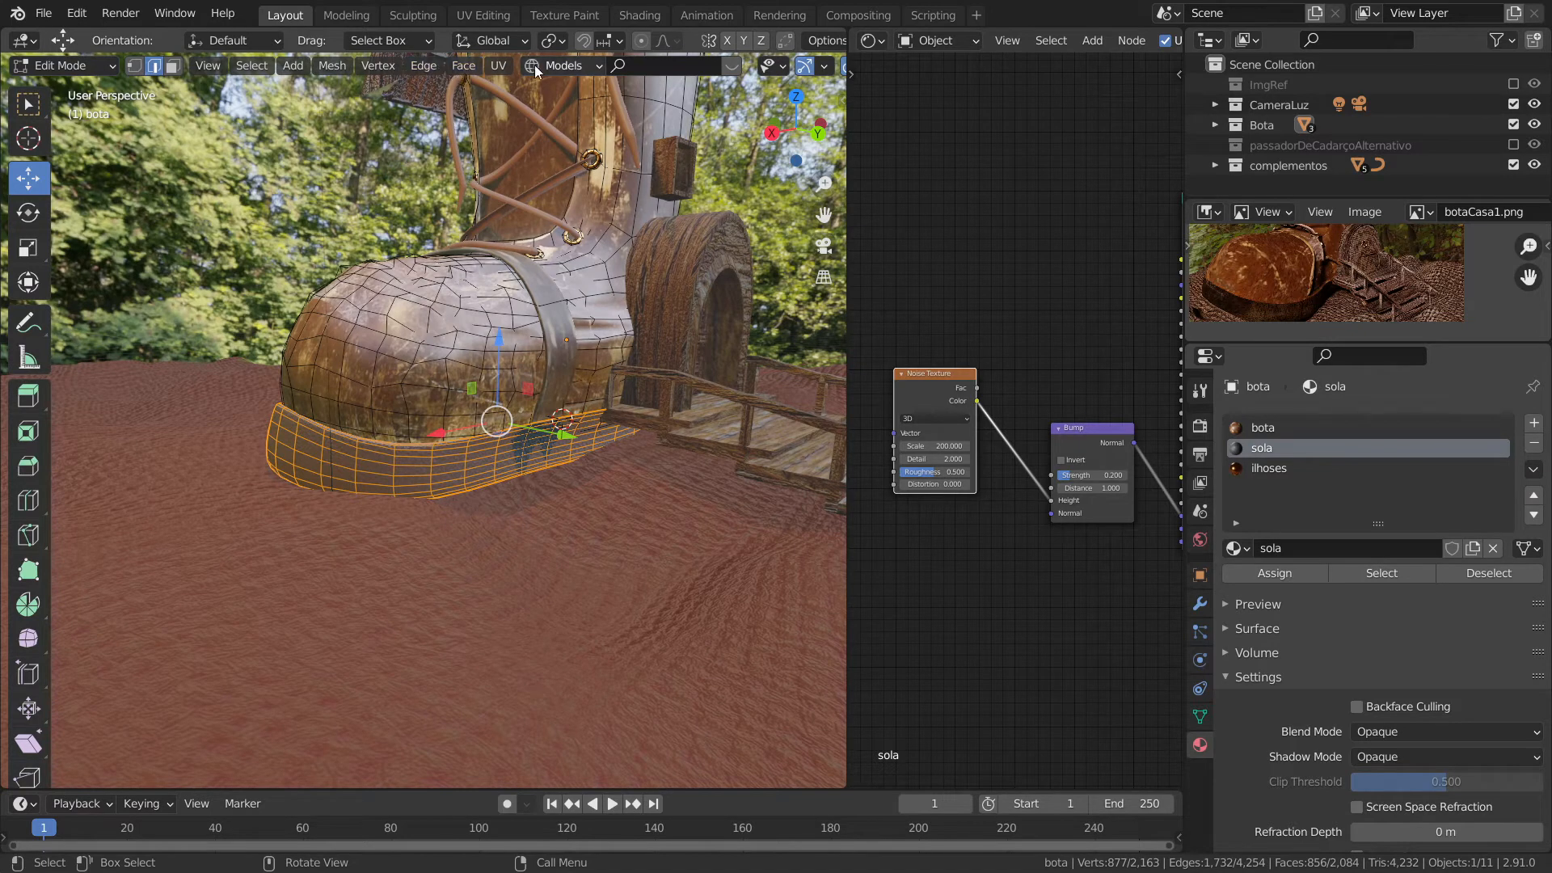
- Randomize the selected sole vertices by 0.1 m and isolate the boot to check the uneven sole in Object Mode
left_click(330, 67)
mouse_move(380, 89)
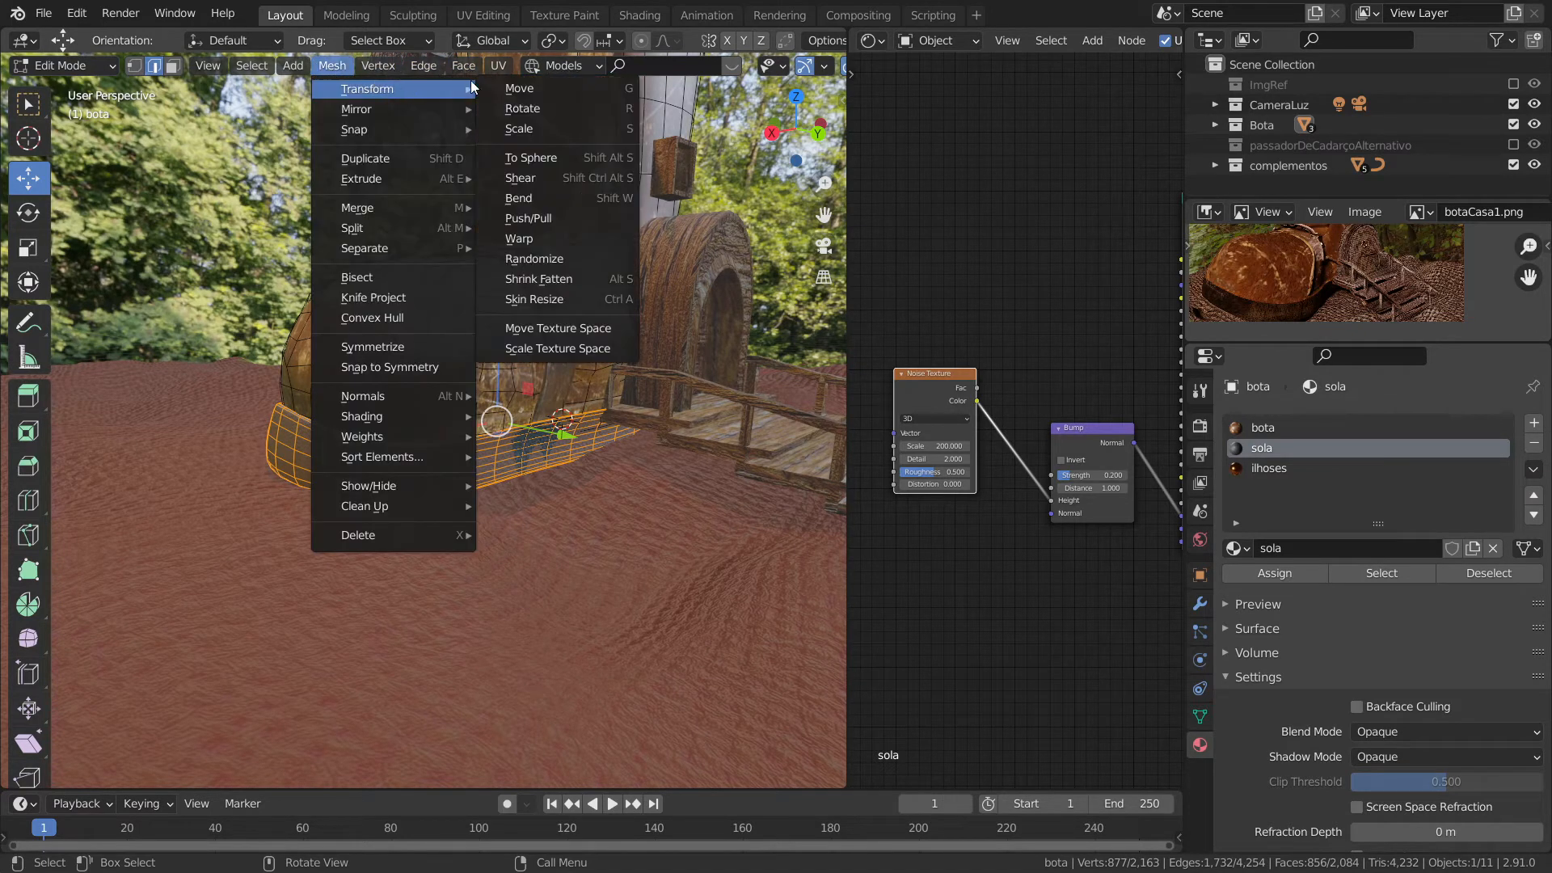
left_click(546, 255)
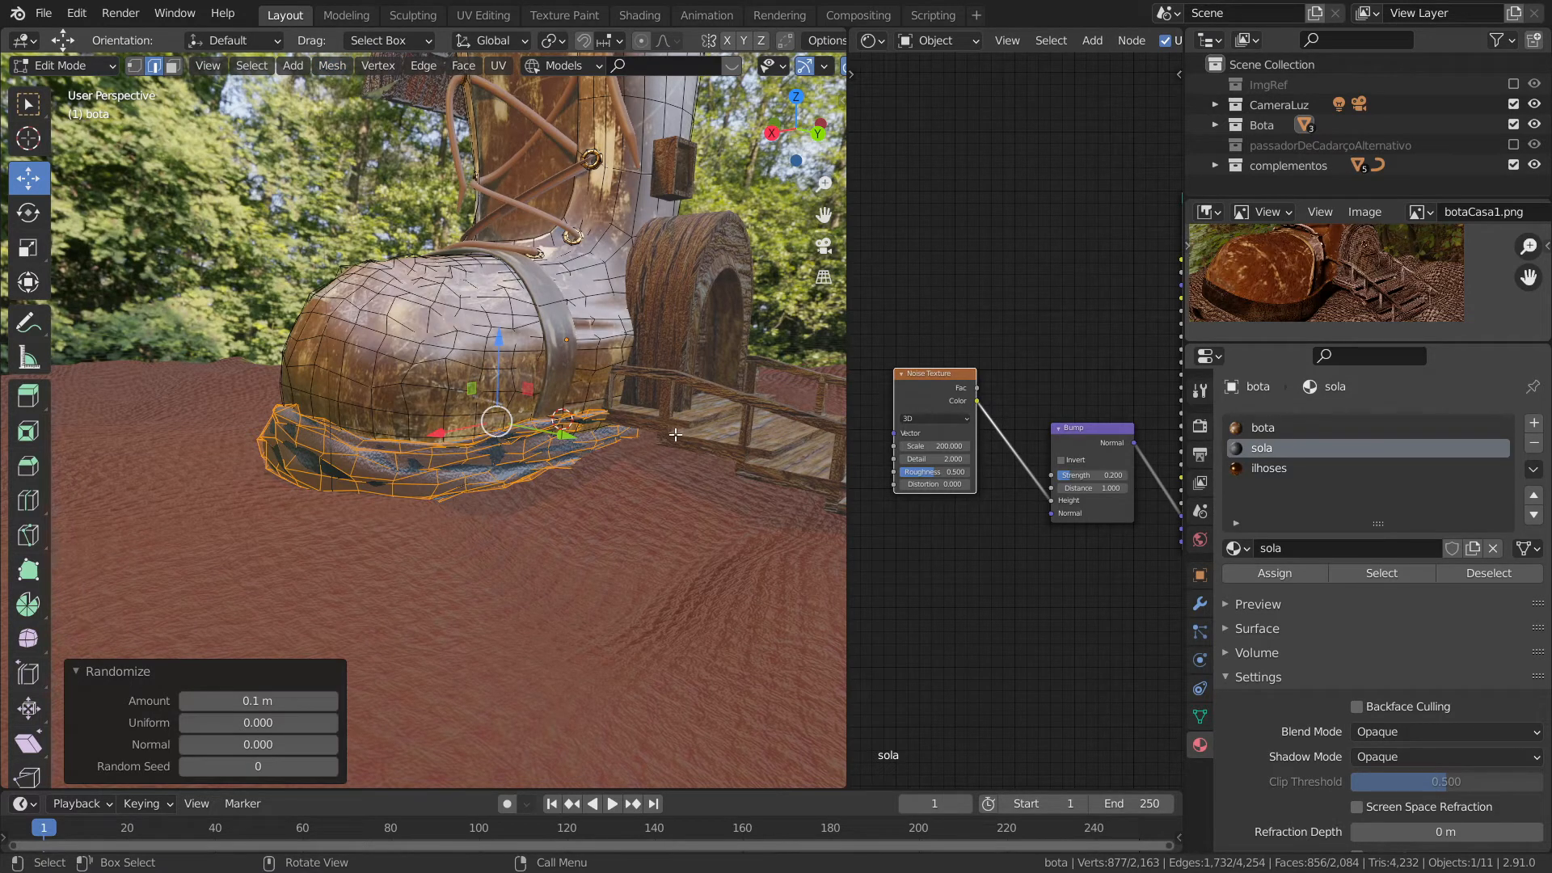
key("KP_Divide")
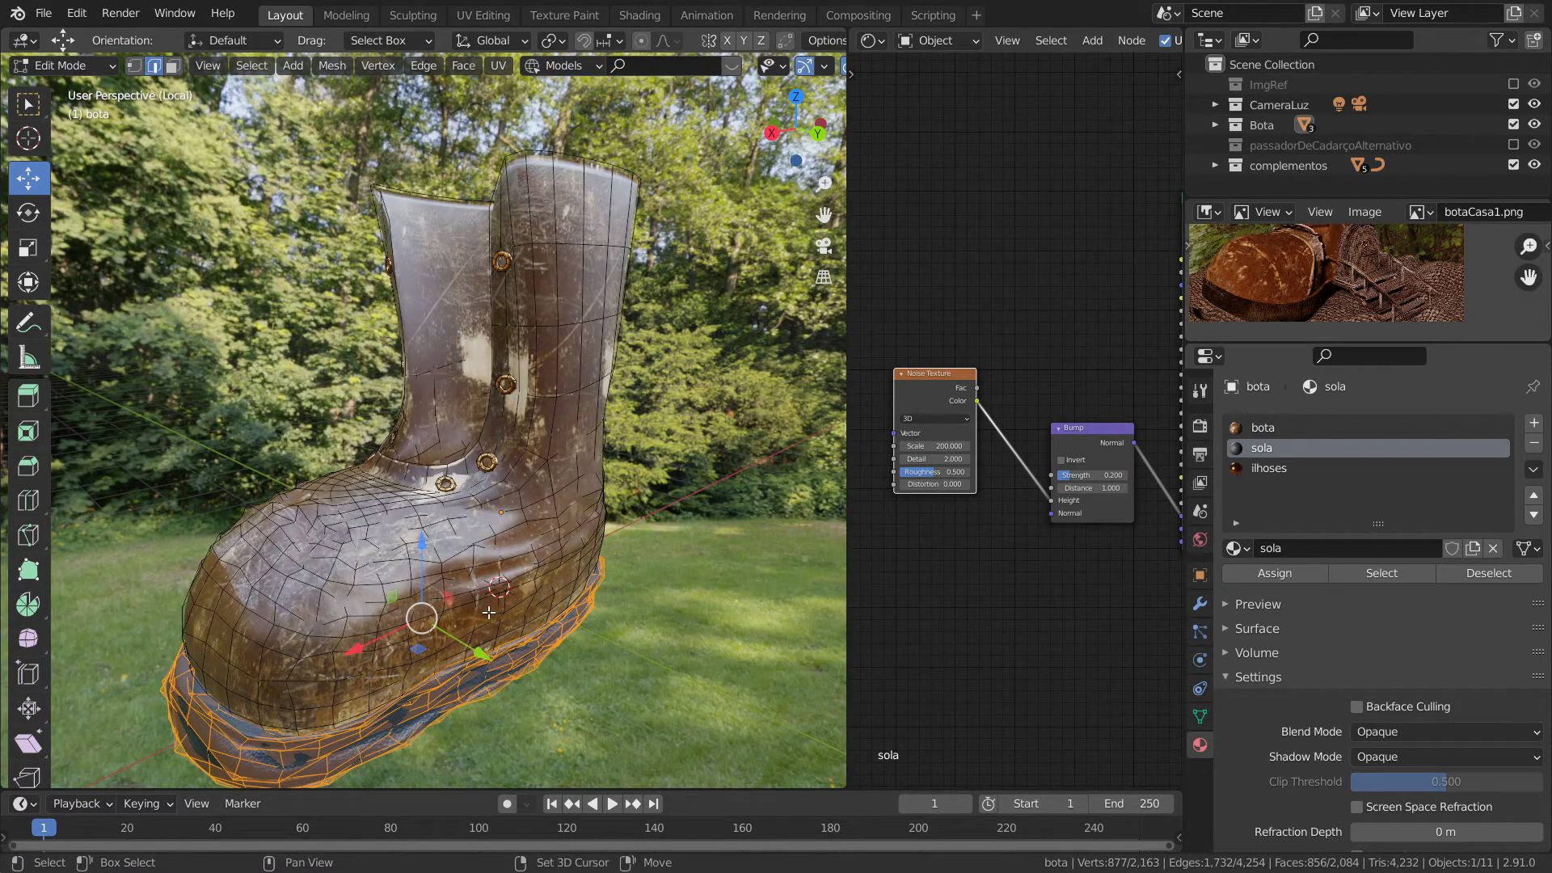
middle_click_drag(551, 594, 550, 435)
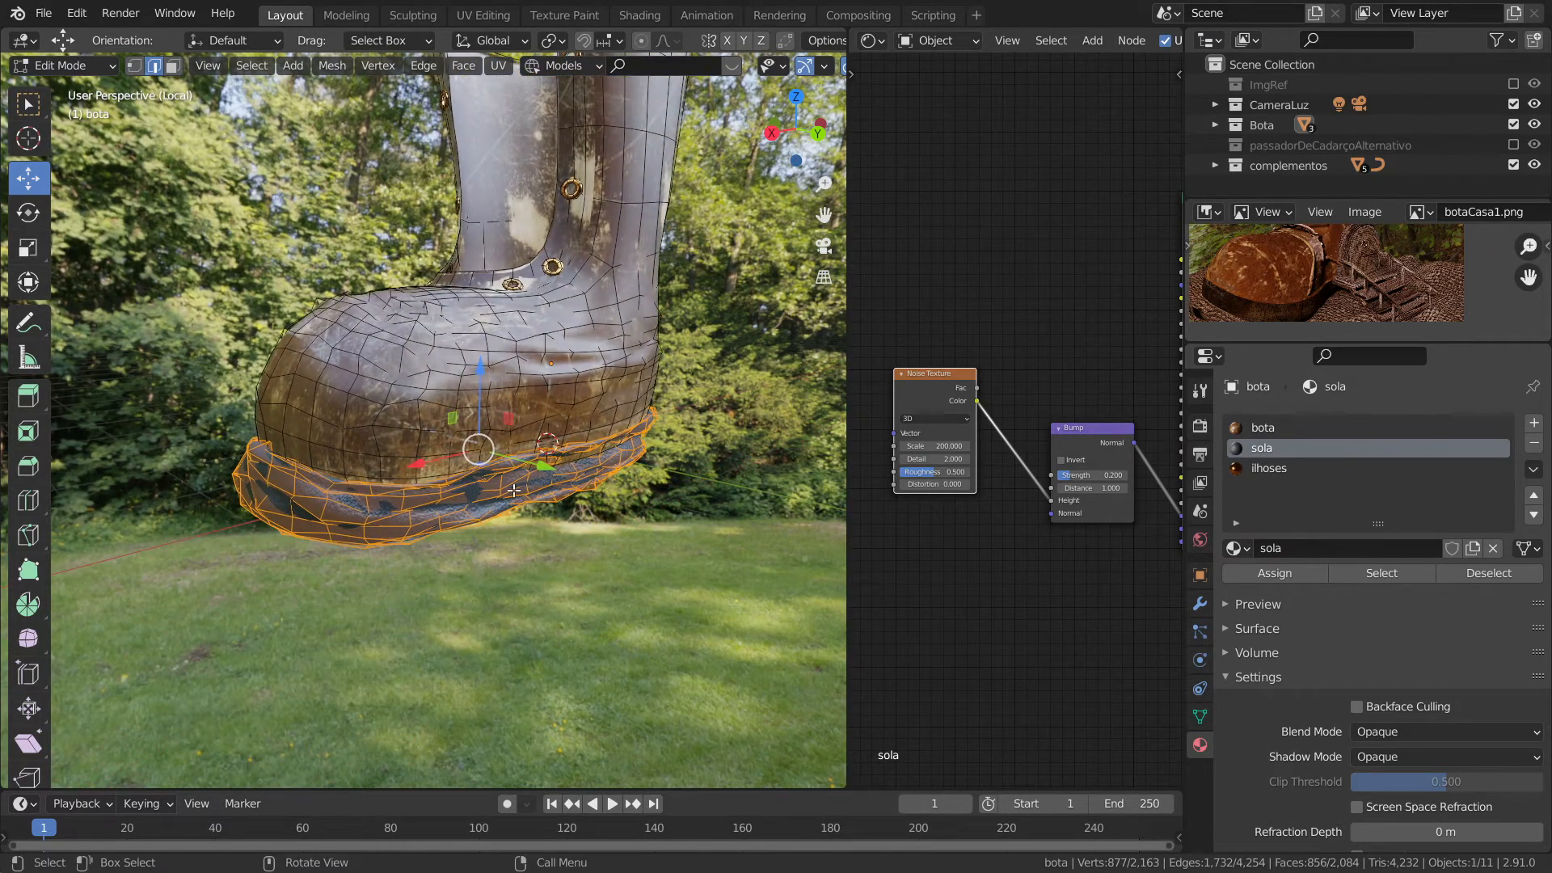
scroll(514, 490, "up", 3)
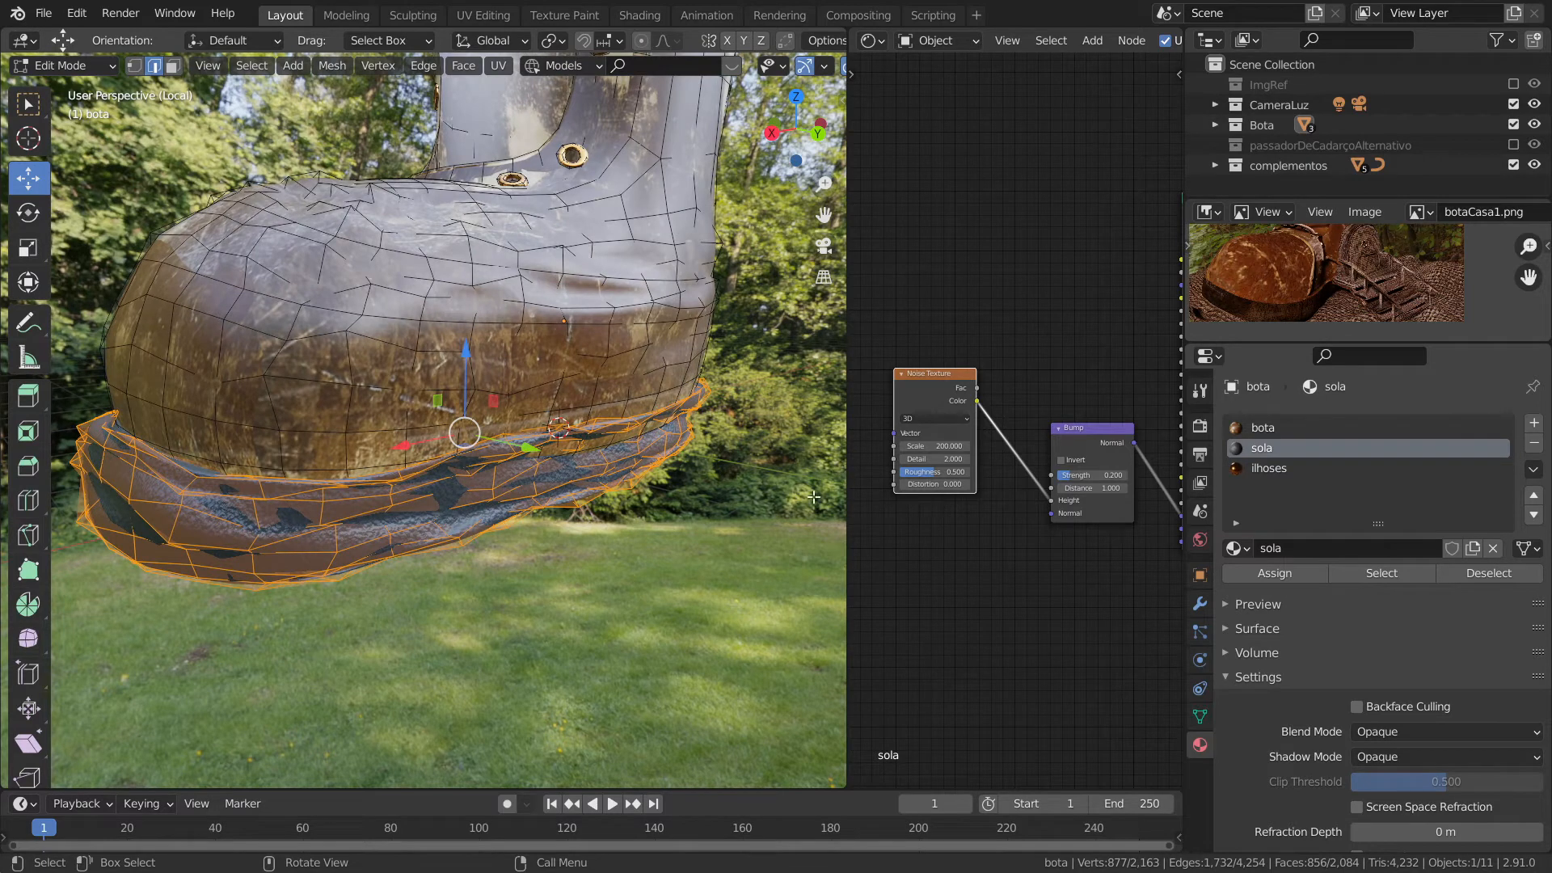
key("Tab")
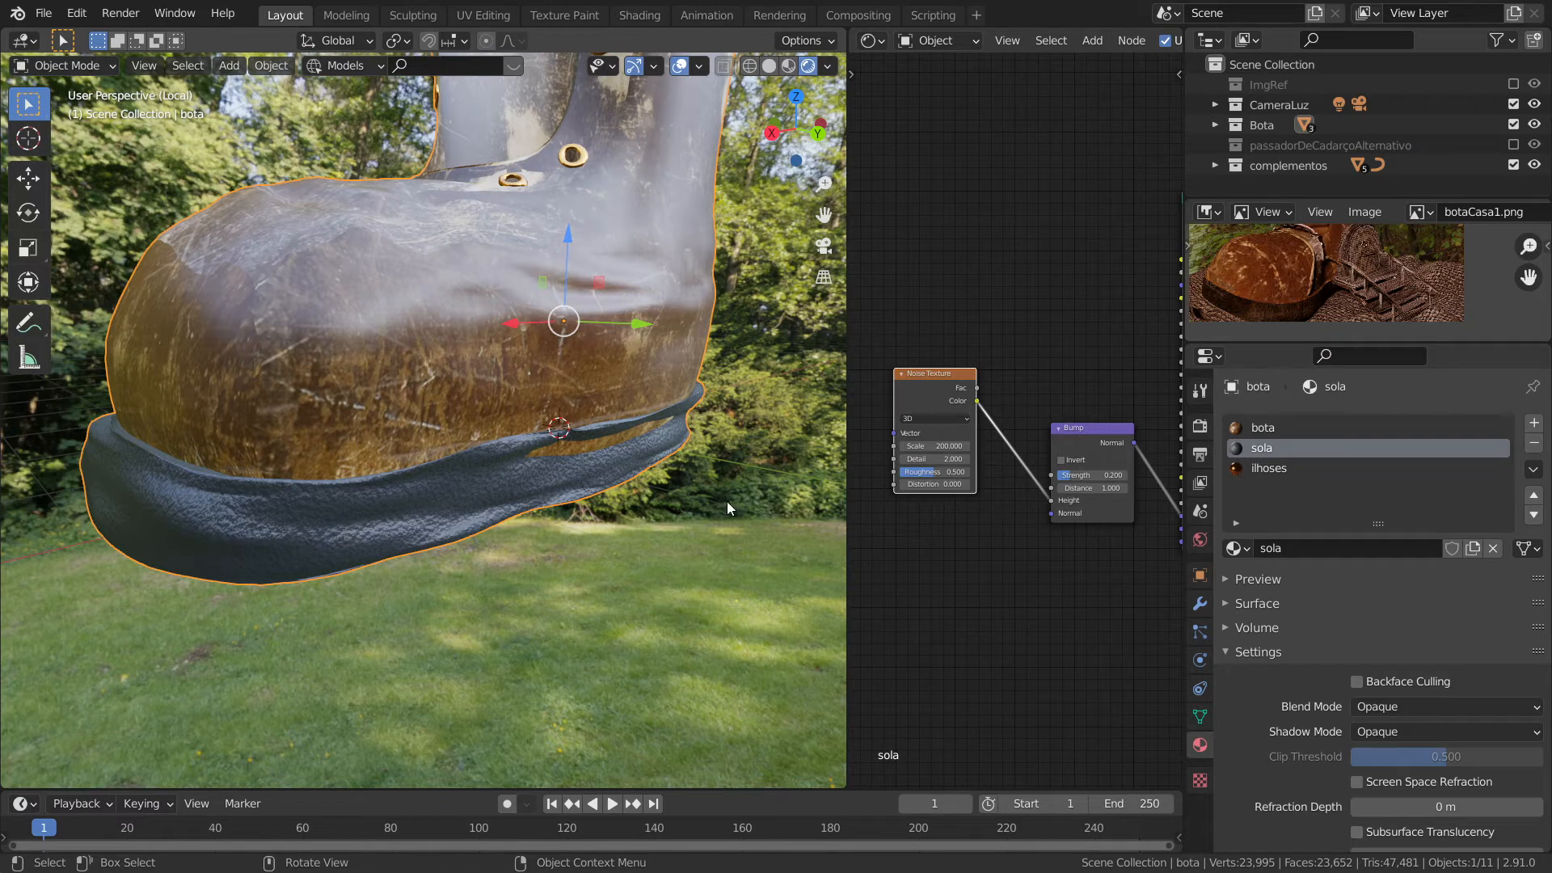
- Switch to the Shading workspace with the isolated boot in rendered shading, and browse the texture folder down to the poeira images
left_click_drag(847, 488, 773, 489)
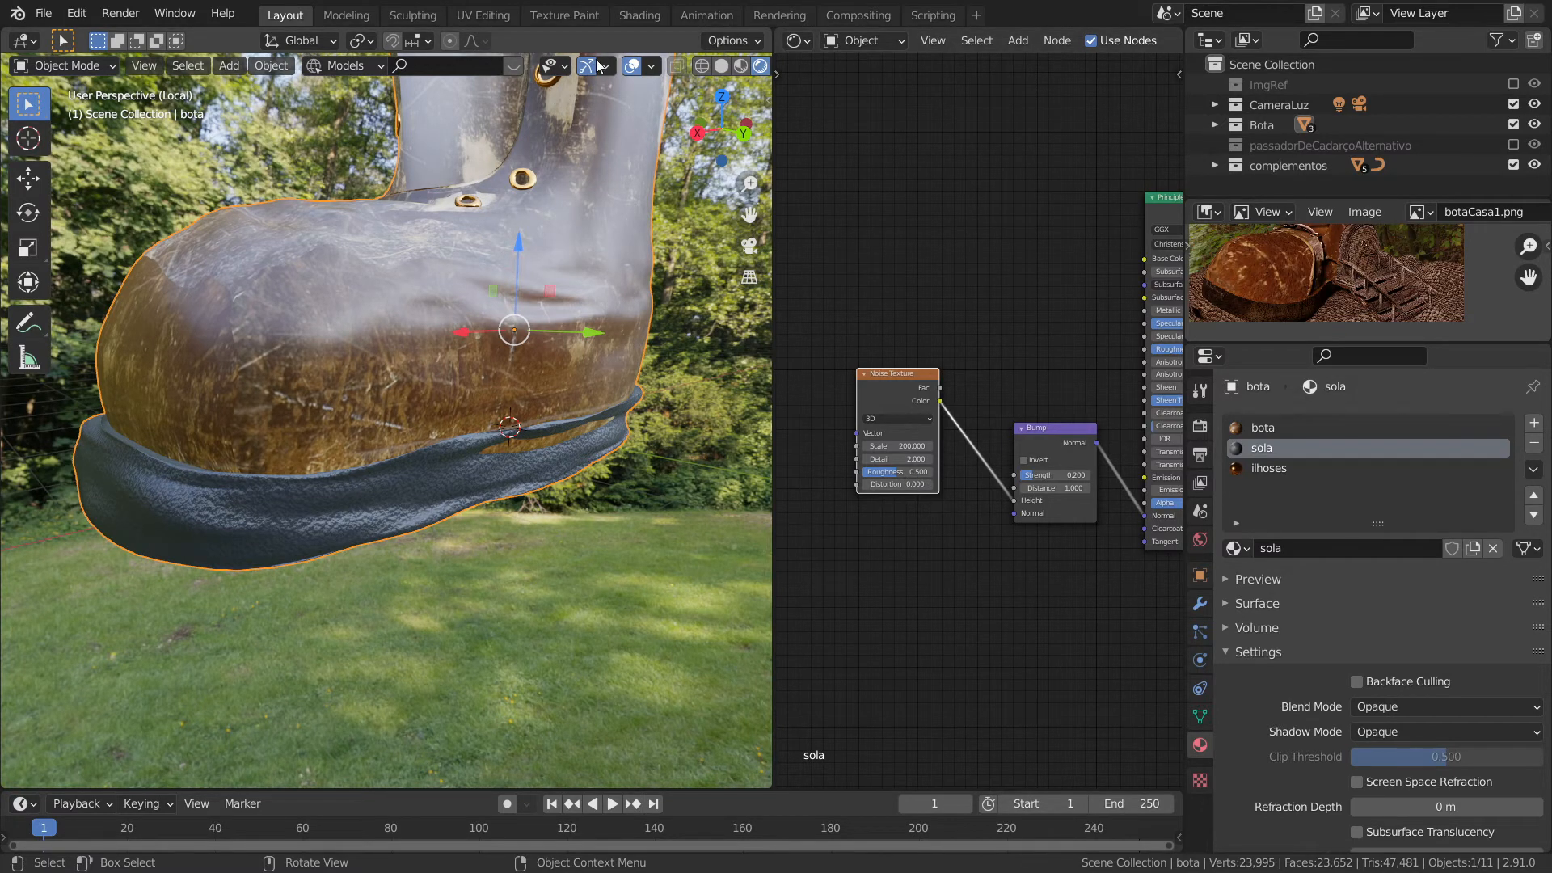
left_click(639, 15)
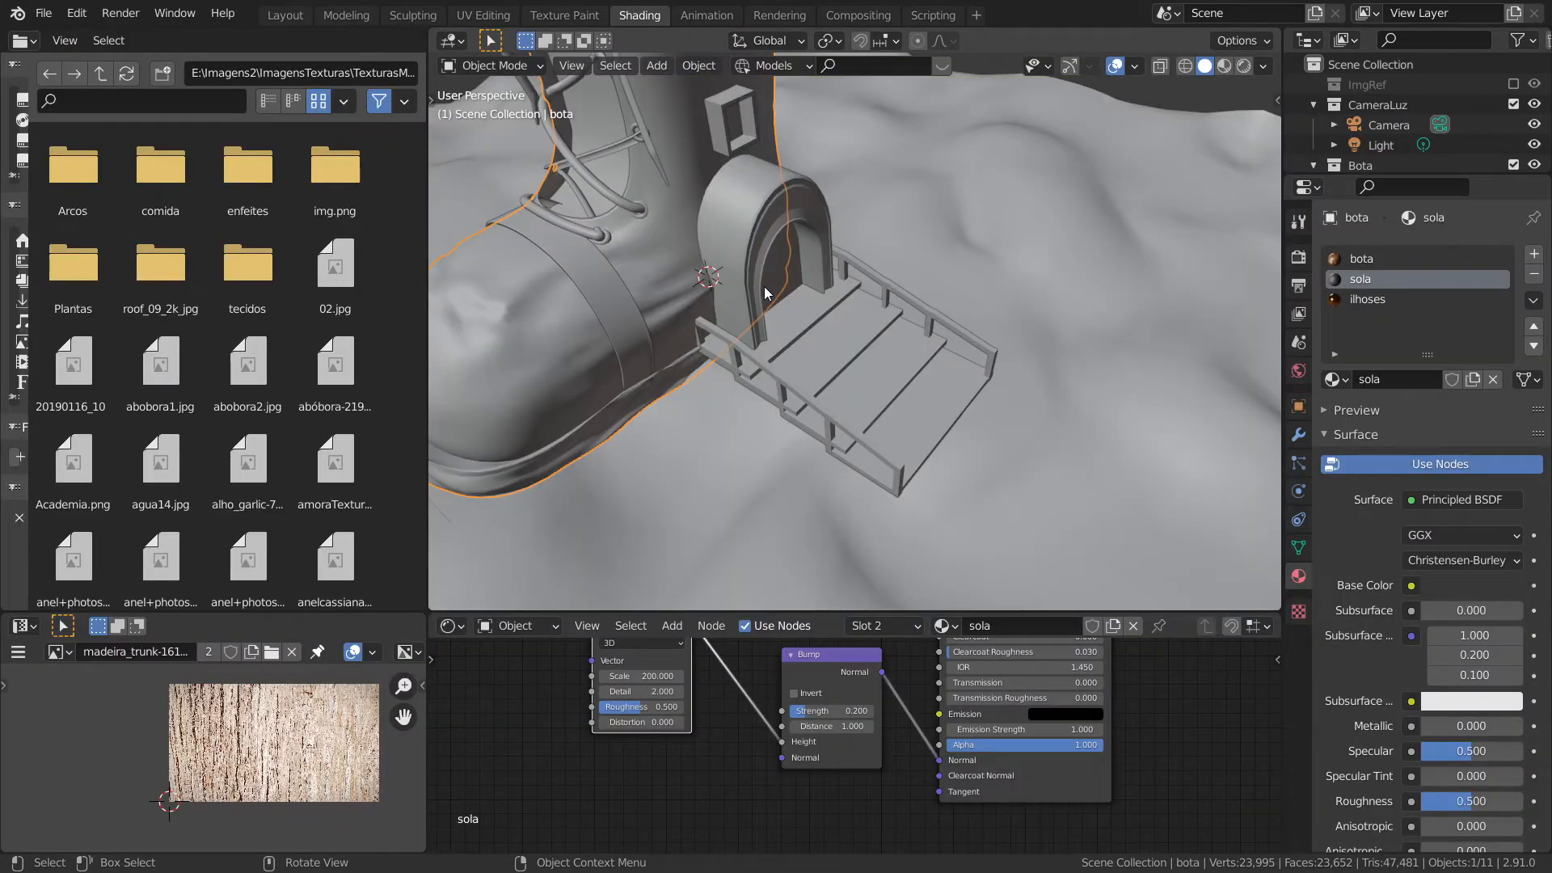
key("KP_Divide")
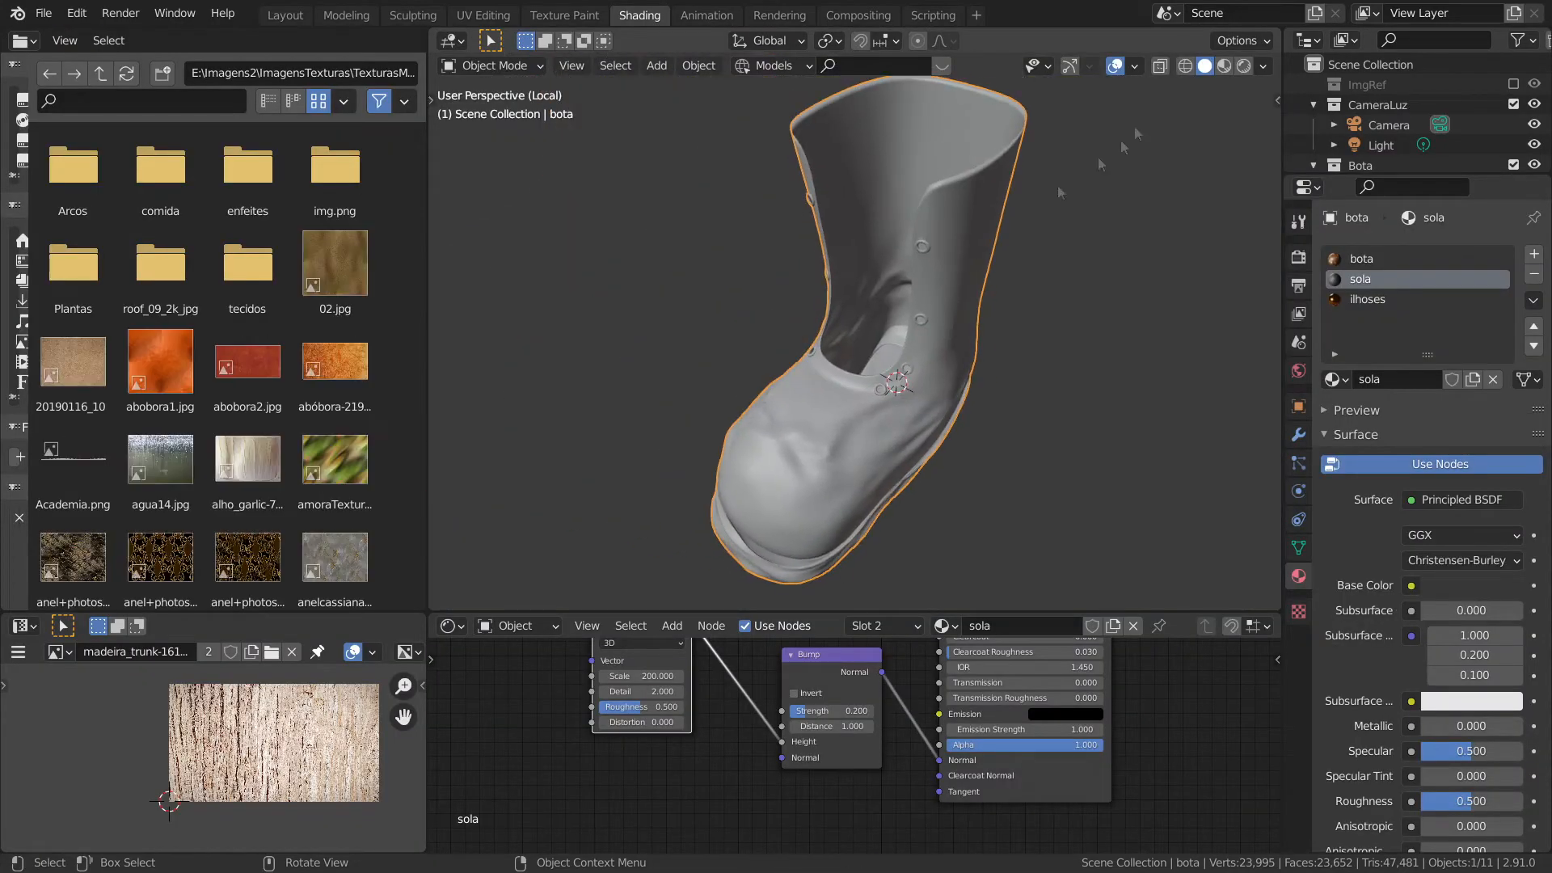
left_click(1243, 65)
middle_click_drag(899, 428, 852, 339)
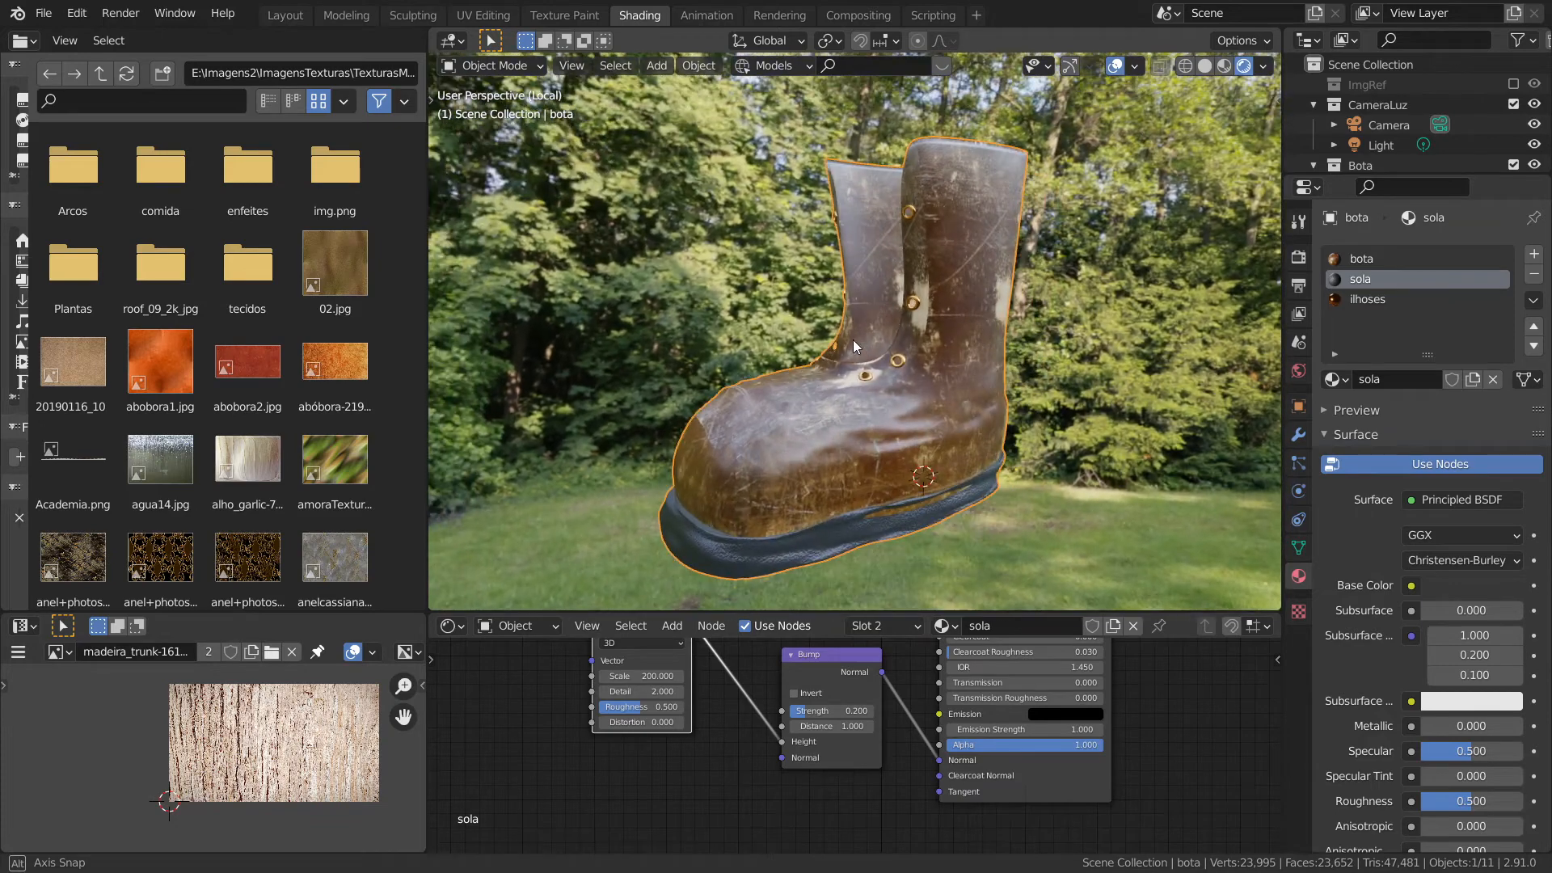
scroll(171, 326, "down", 15)
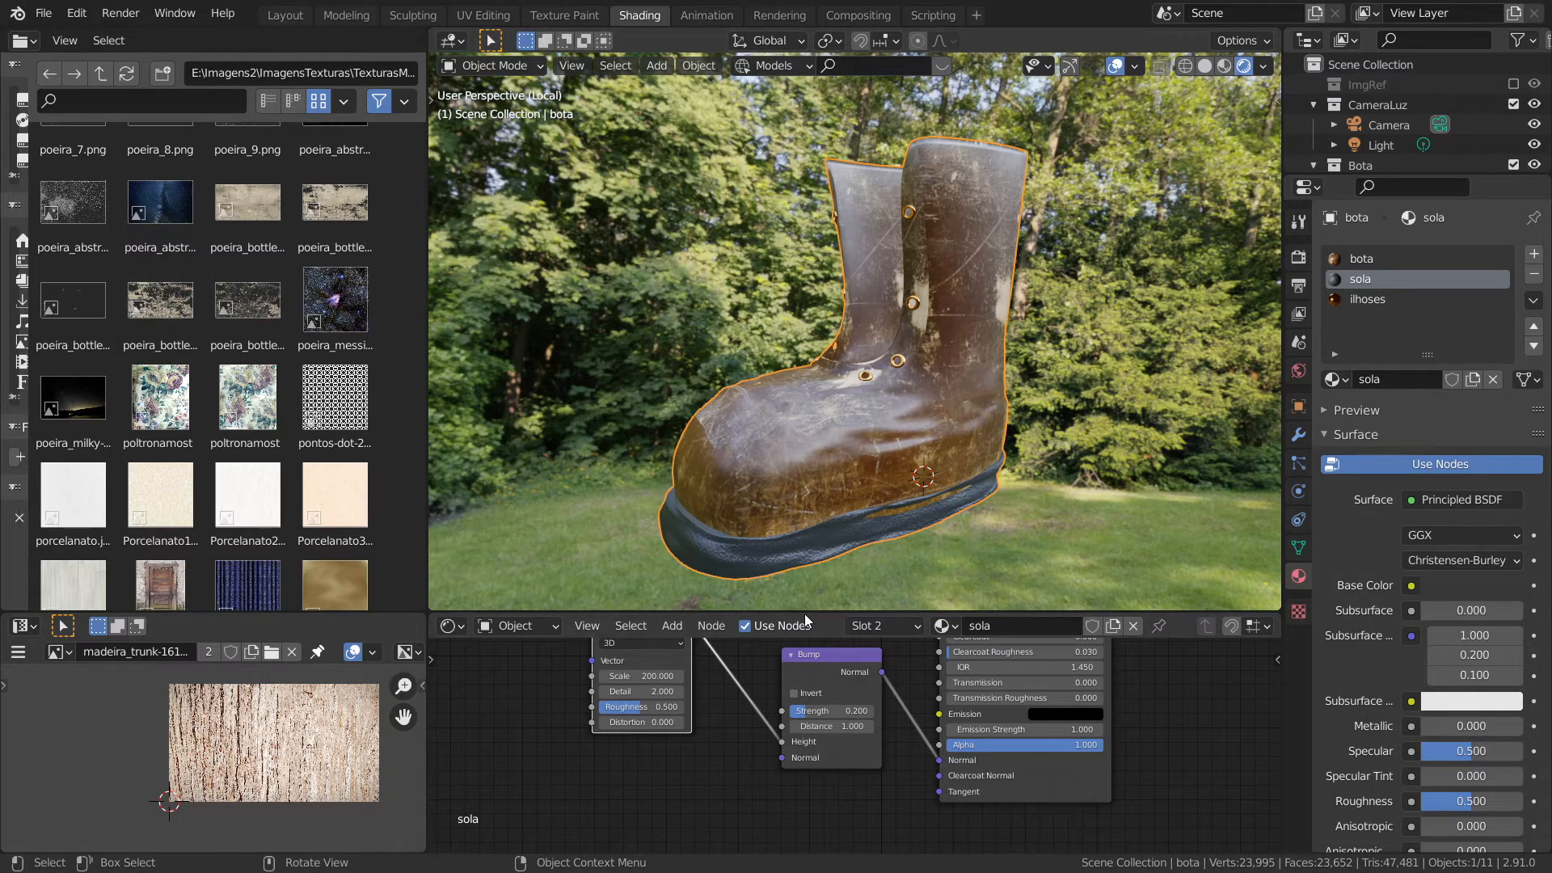
- Enlarge the node editor and set the sola material's Specular to 0.391 and Roughness to 0.904
left_click_drag(809, 612, 776, 445)
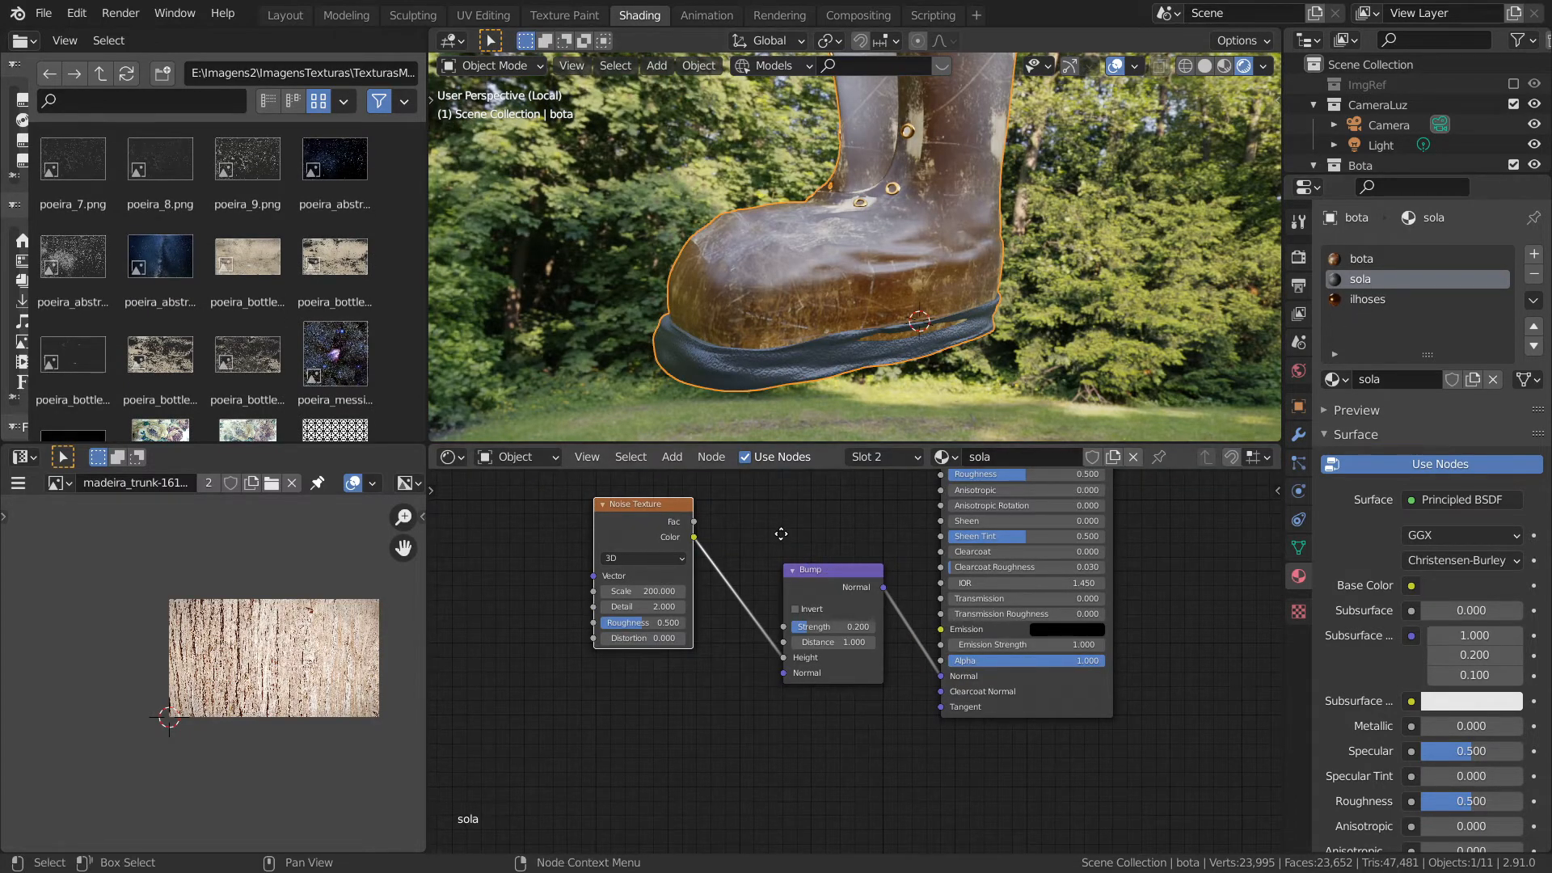
middle_click_drag(929, 634, 916, 748)
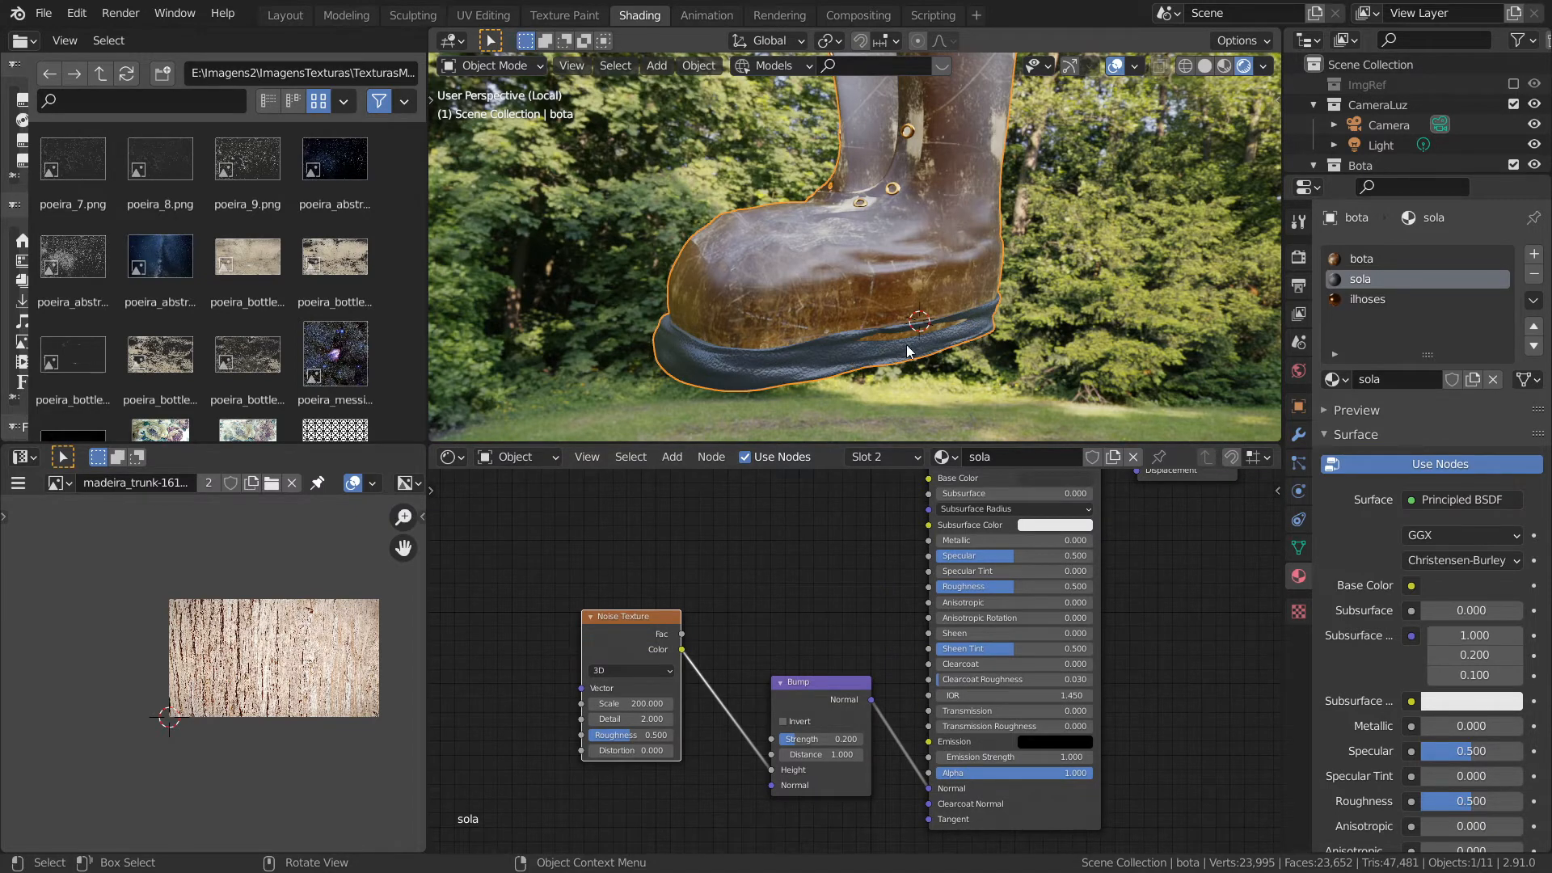
middle_click_drag(760, 575, 703, 629)
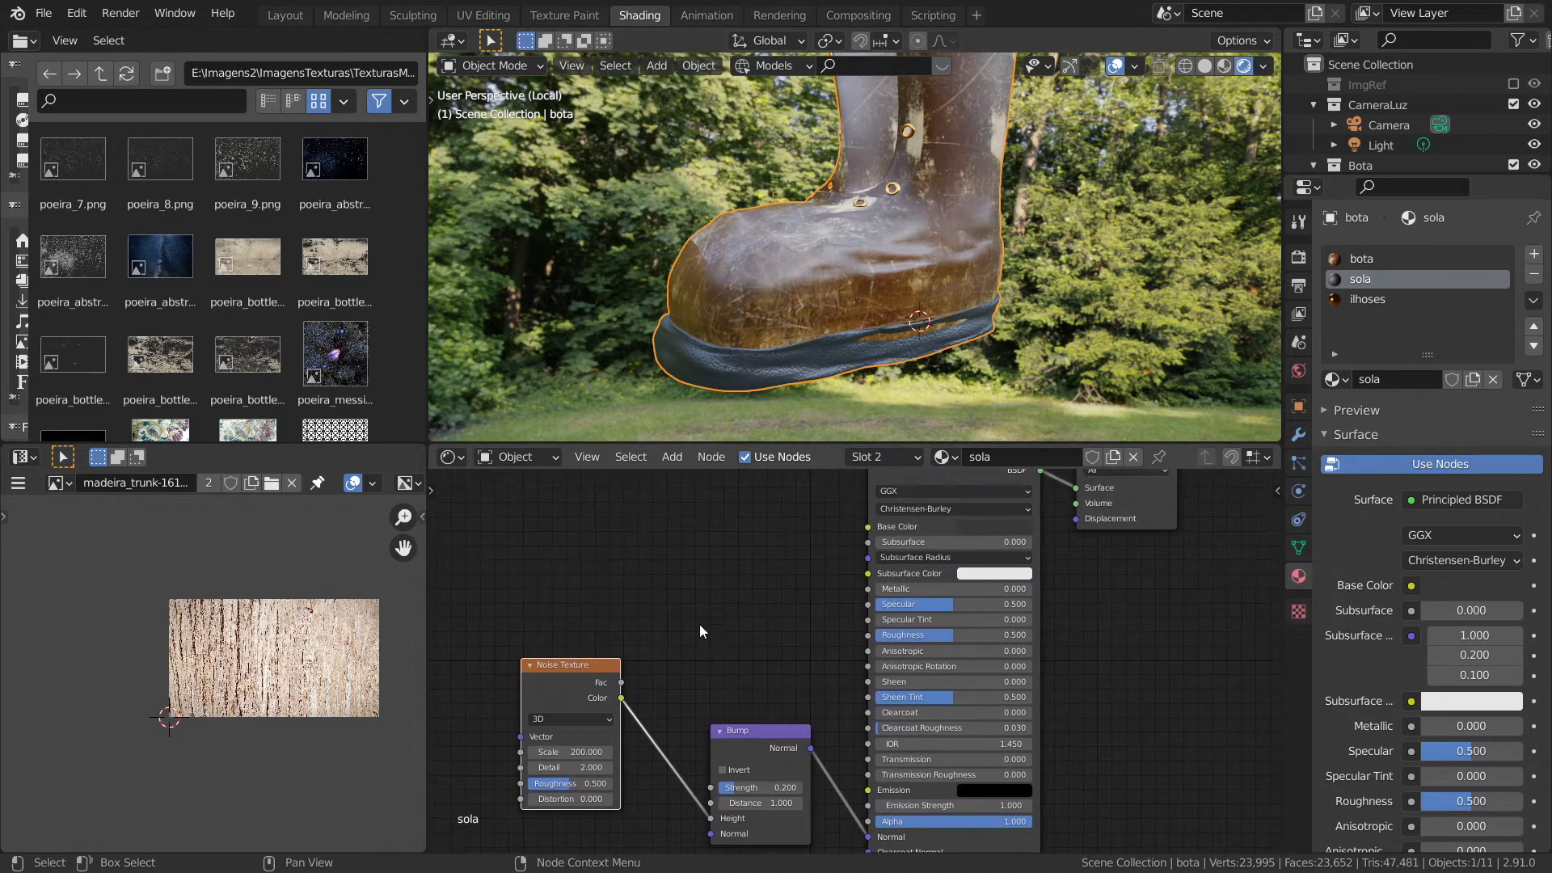
left_click_drag(950, 639, 936, 604)
middle_click_drag(772, 586, 793, 627)
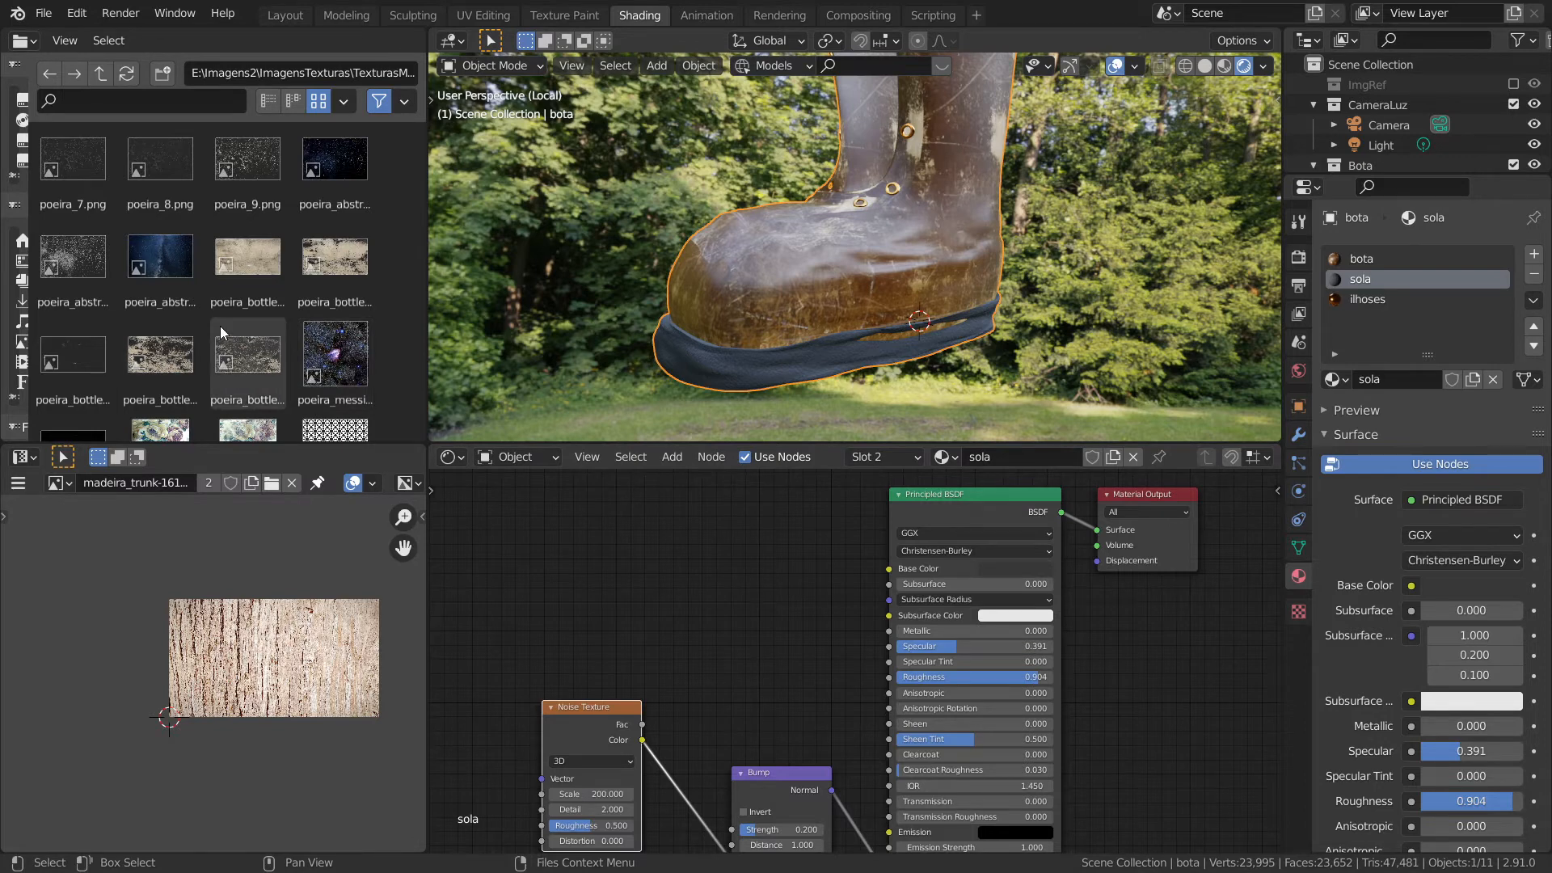
- Add poeira_bottles3.png as an image texture to the sola material and connect its Color to the Principled BSDF's Base Color
scroll(220, 326, "down", 1)
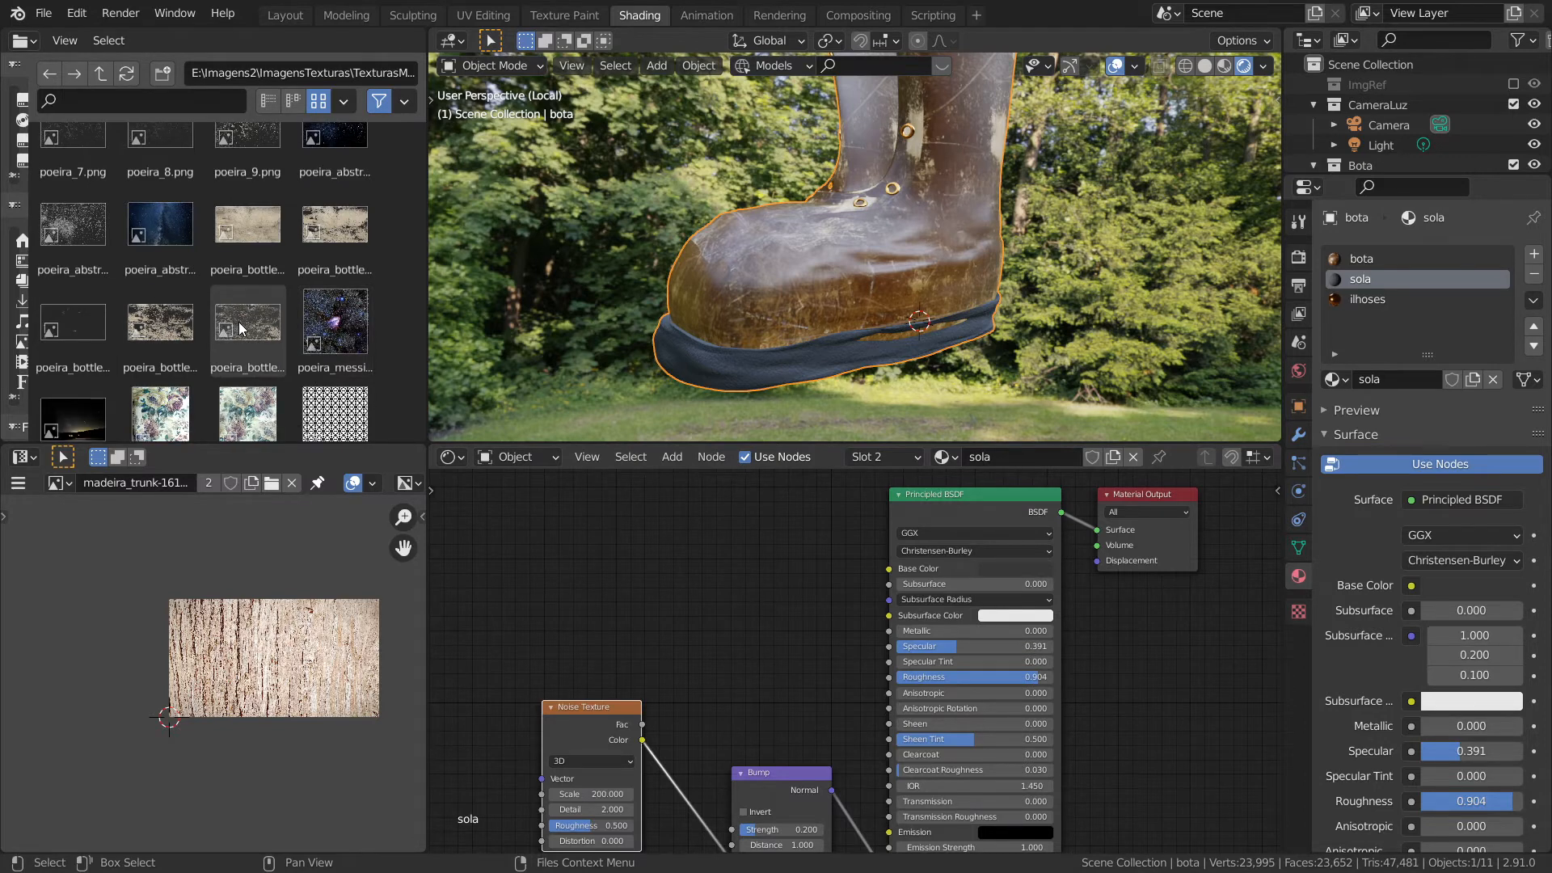
left_click_drag(239, 322, 571, 546)
left_click_drag(717, 568, 889, 569)
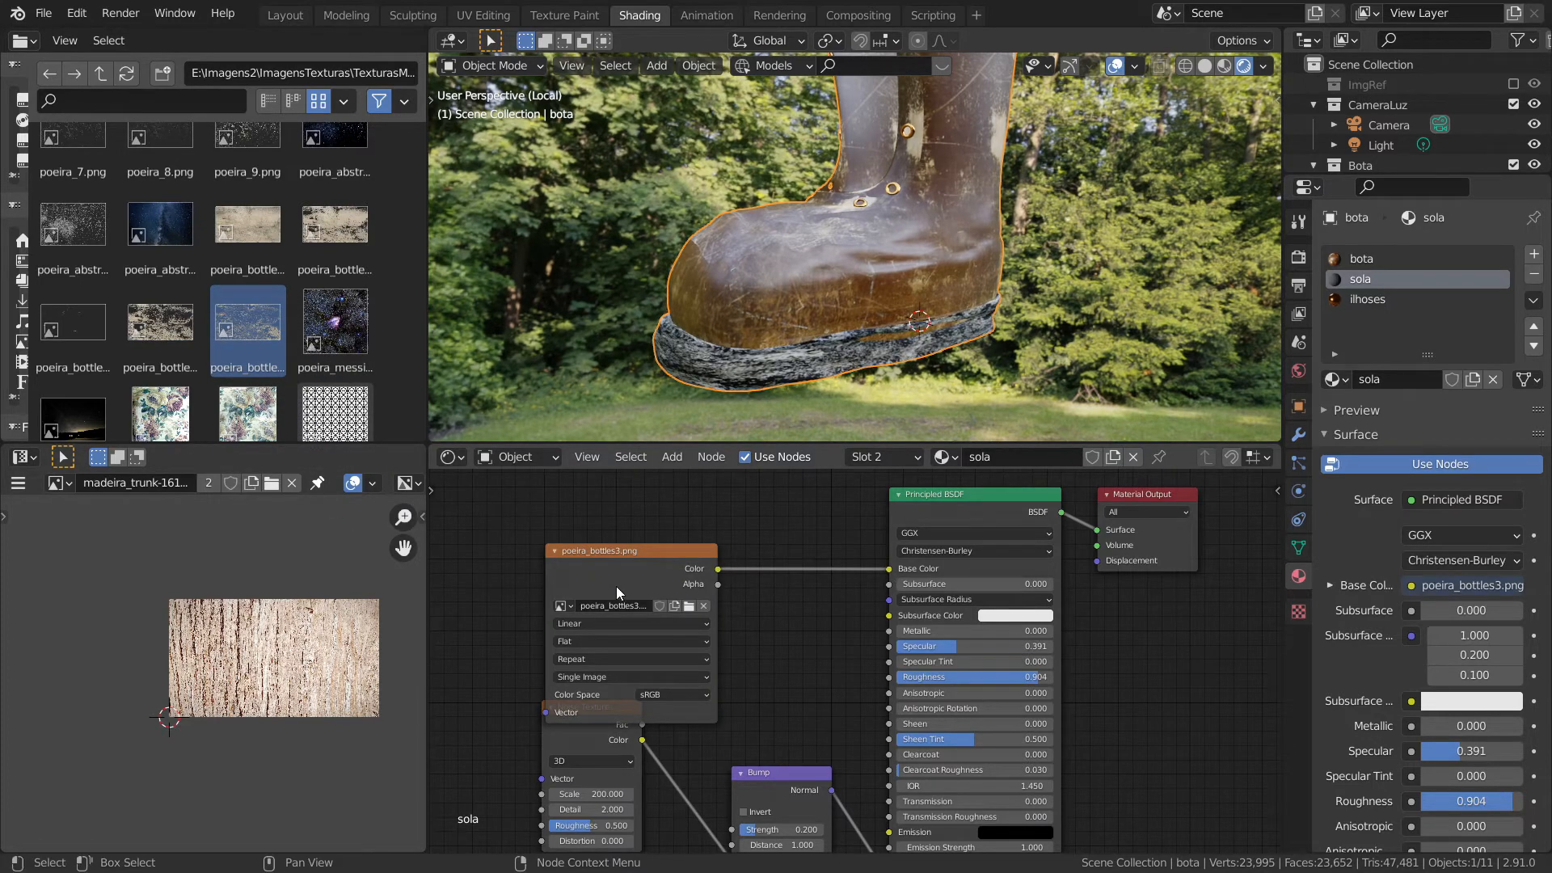
left_click_drag(614, 575, 637, 540)
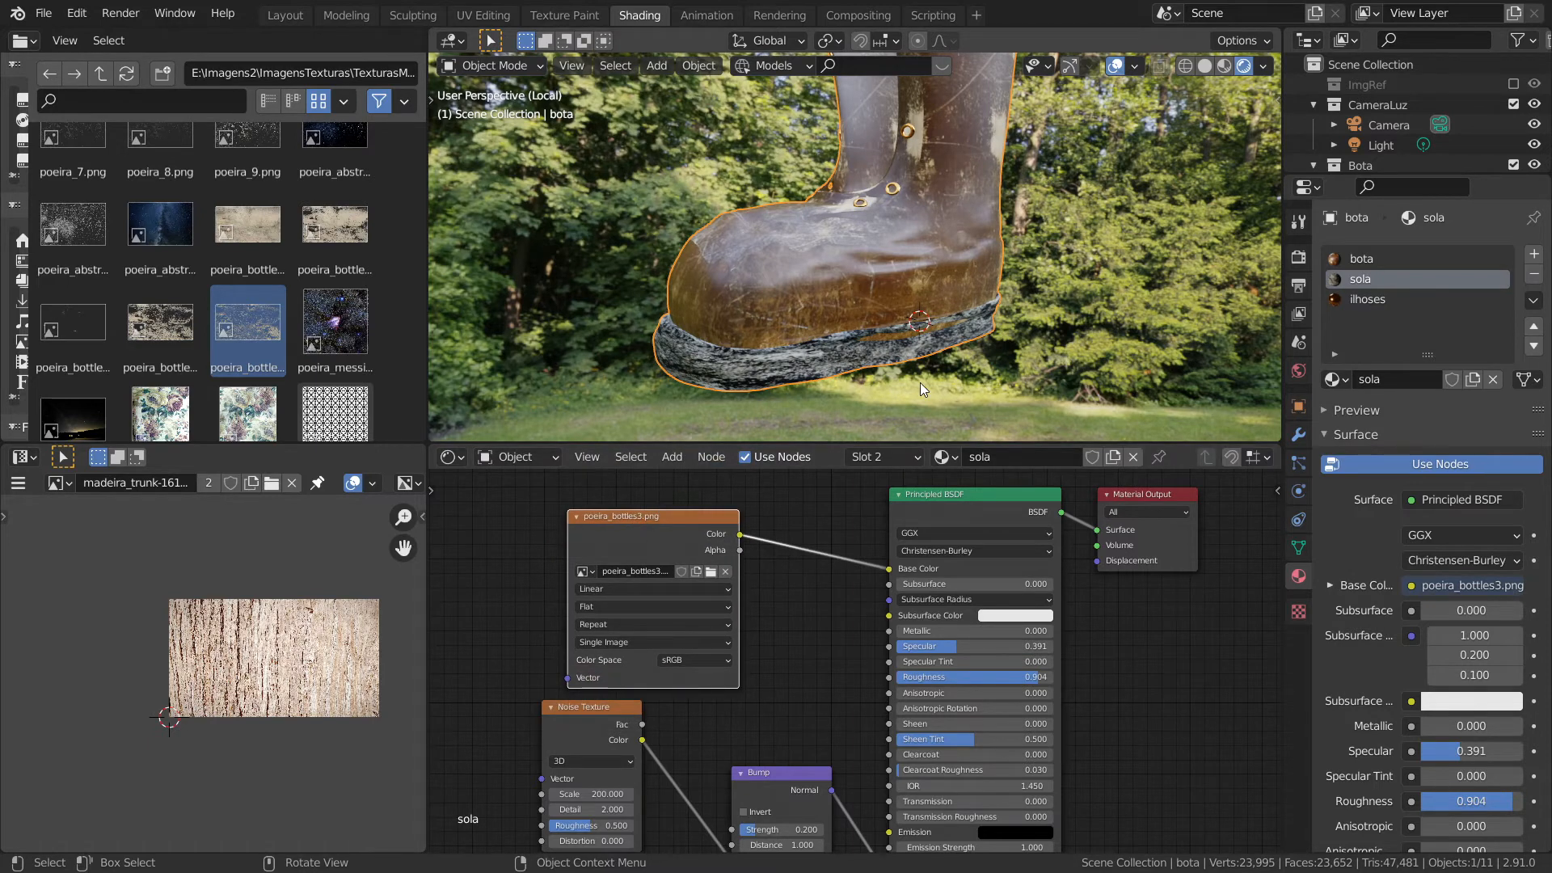
- Move the sole's UVs up toward the middle of the image and show poeira_bottles3.png behind them
key("Tab")
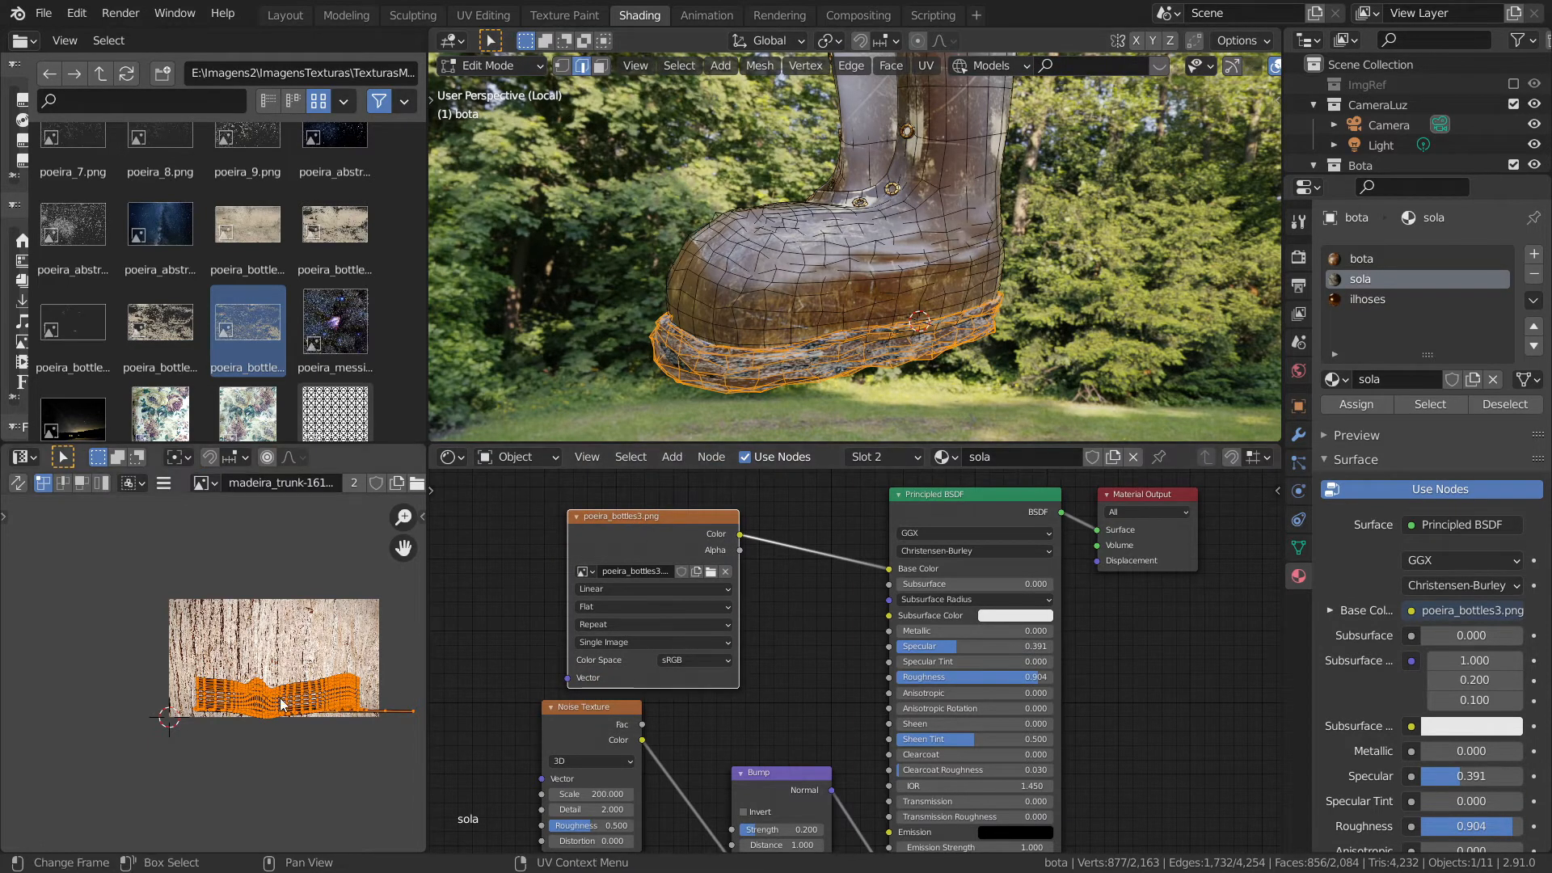
left_click_drag(280, 697, 275, 651)
left_click(203, 483)
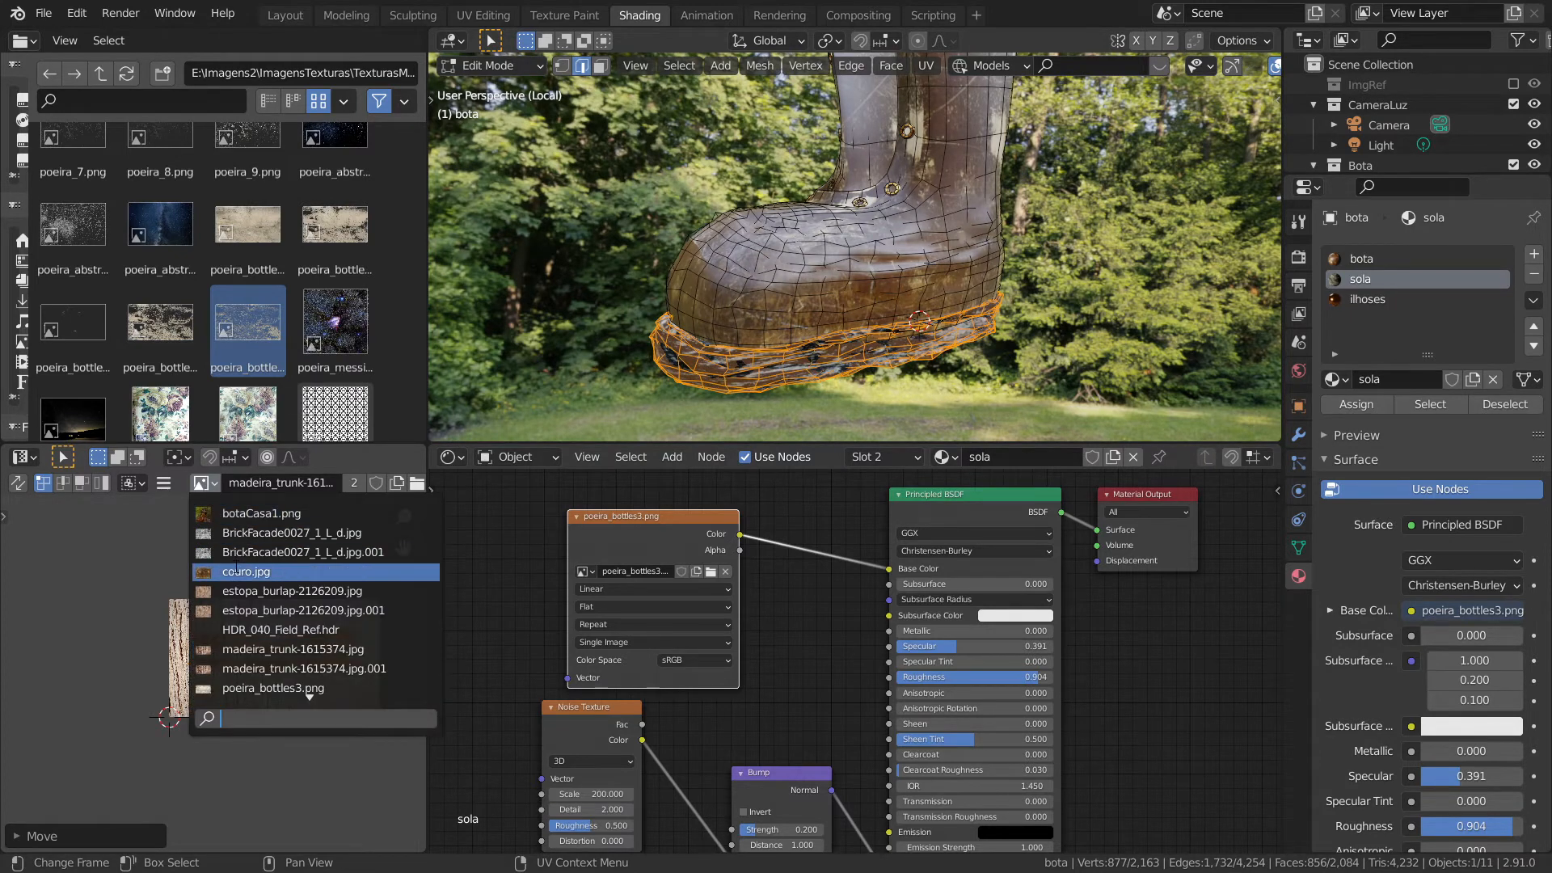
left_click(254, 687)
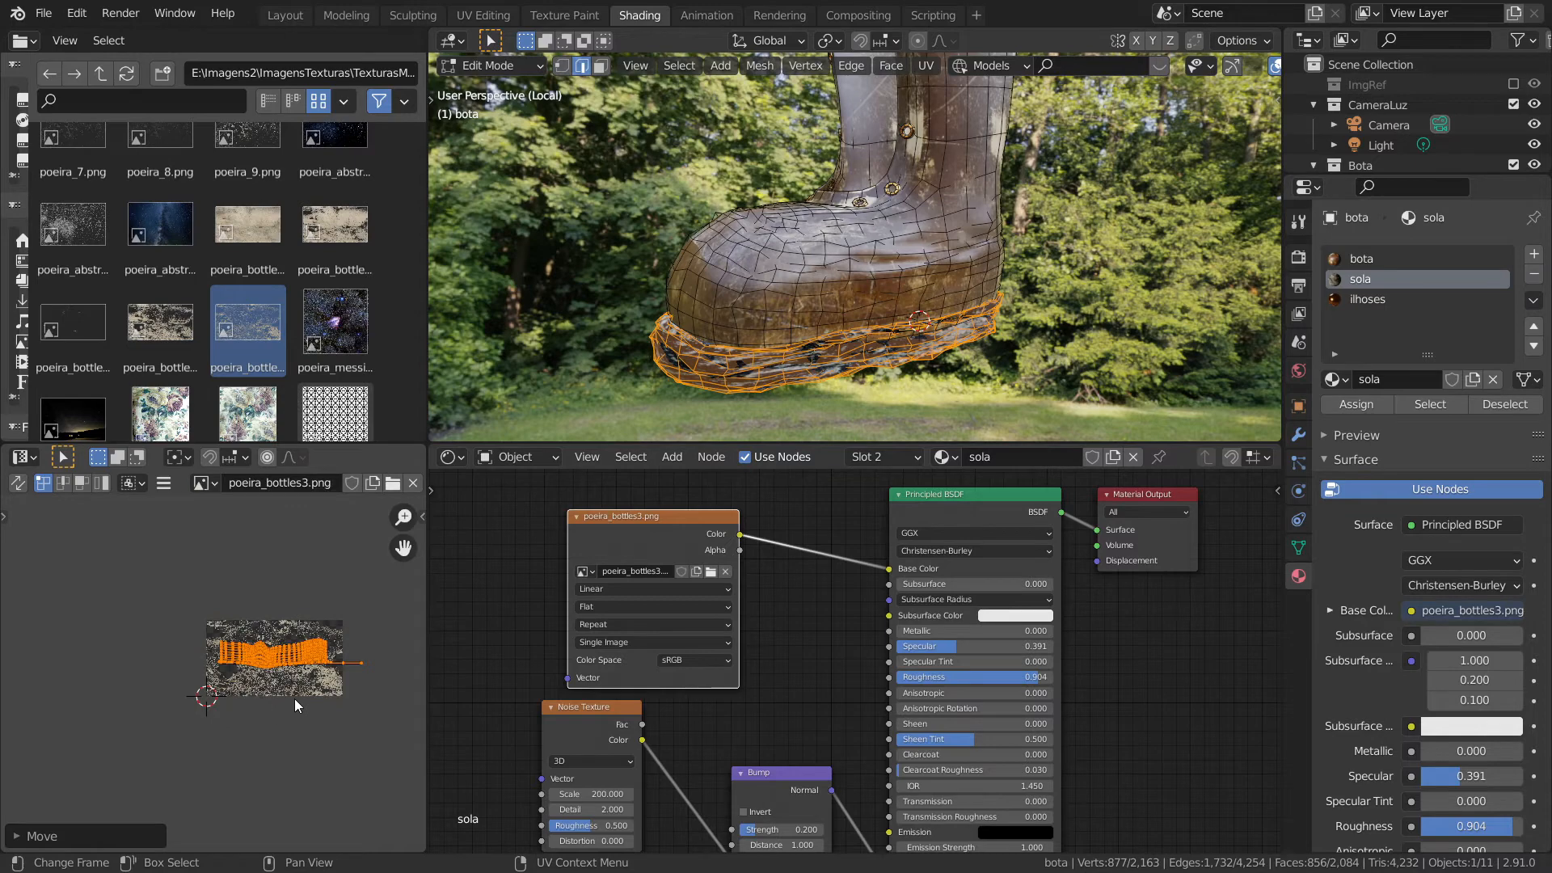
- Scale up the sole's UVs to roughly double size over poeira_bottles3.png, adjust their width along X, and return to Object Mode
scroll(294, 707, "up", 2)
key("s")
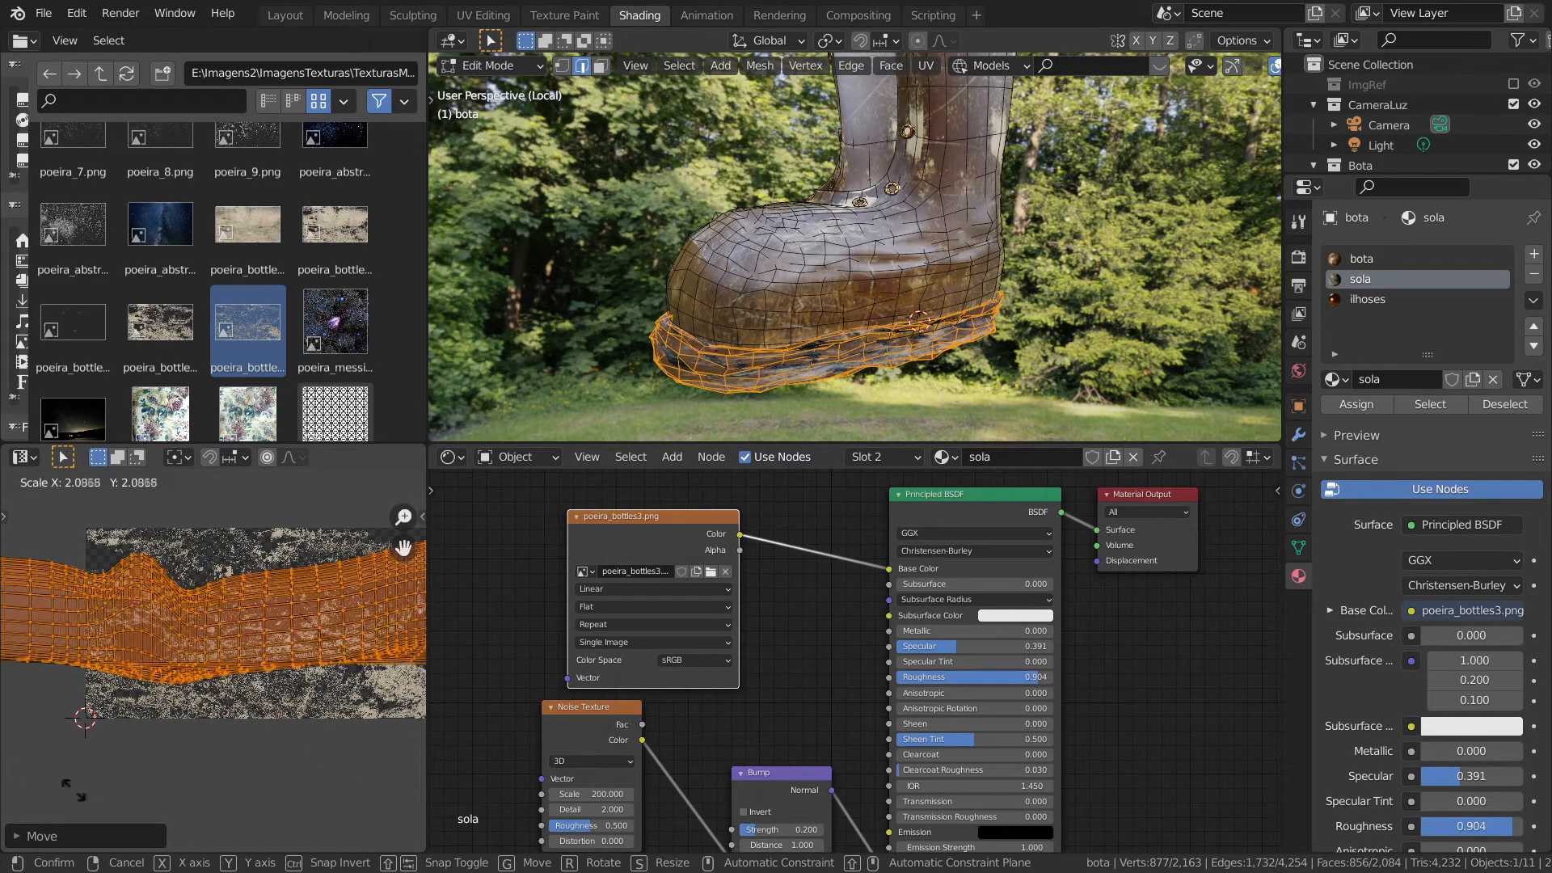
key("x")
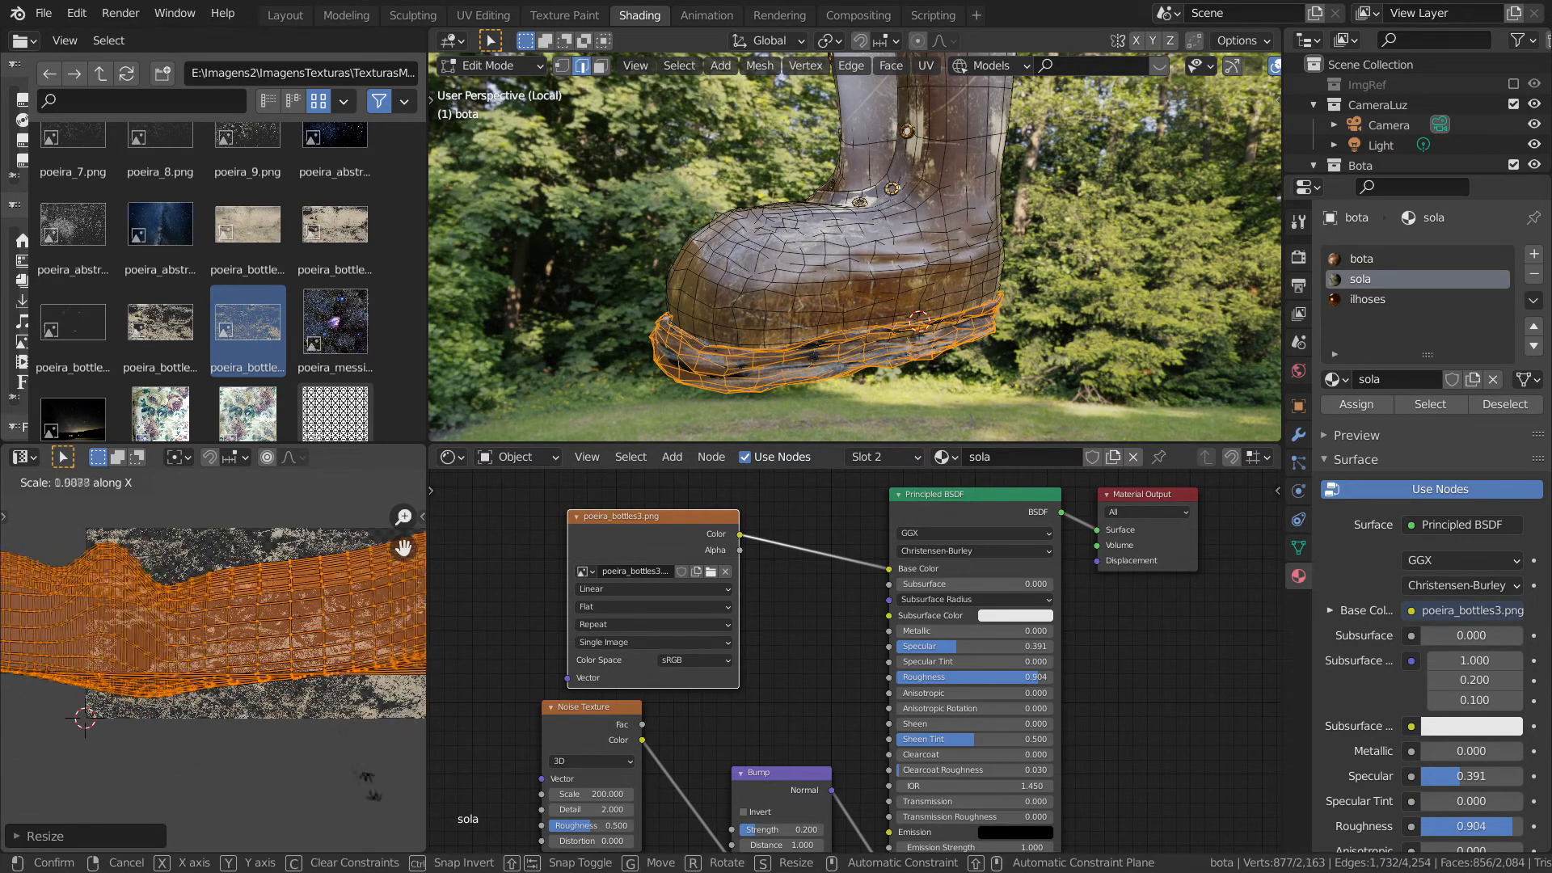
left_click(423, 772)
key("Tab")
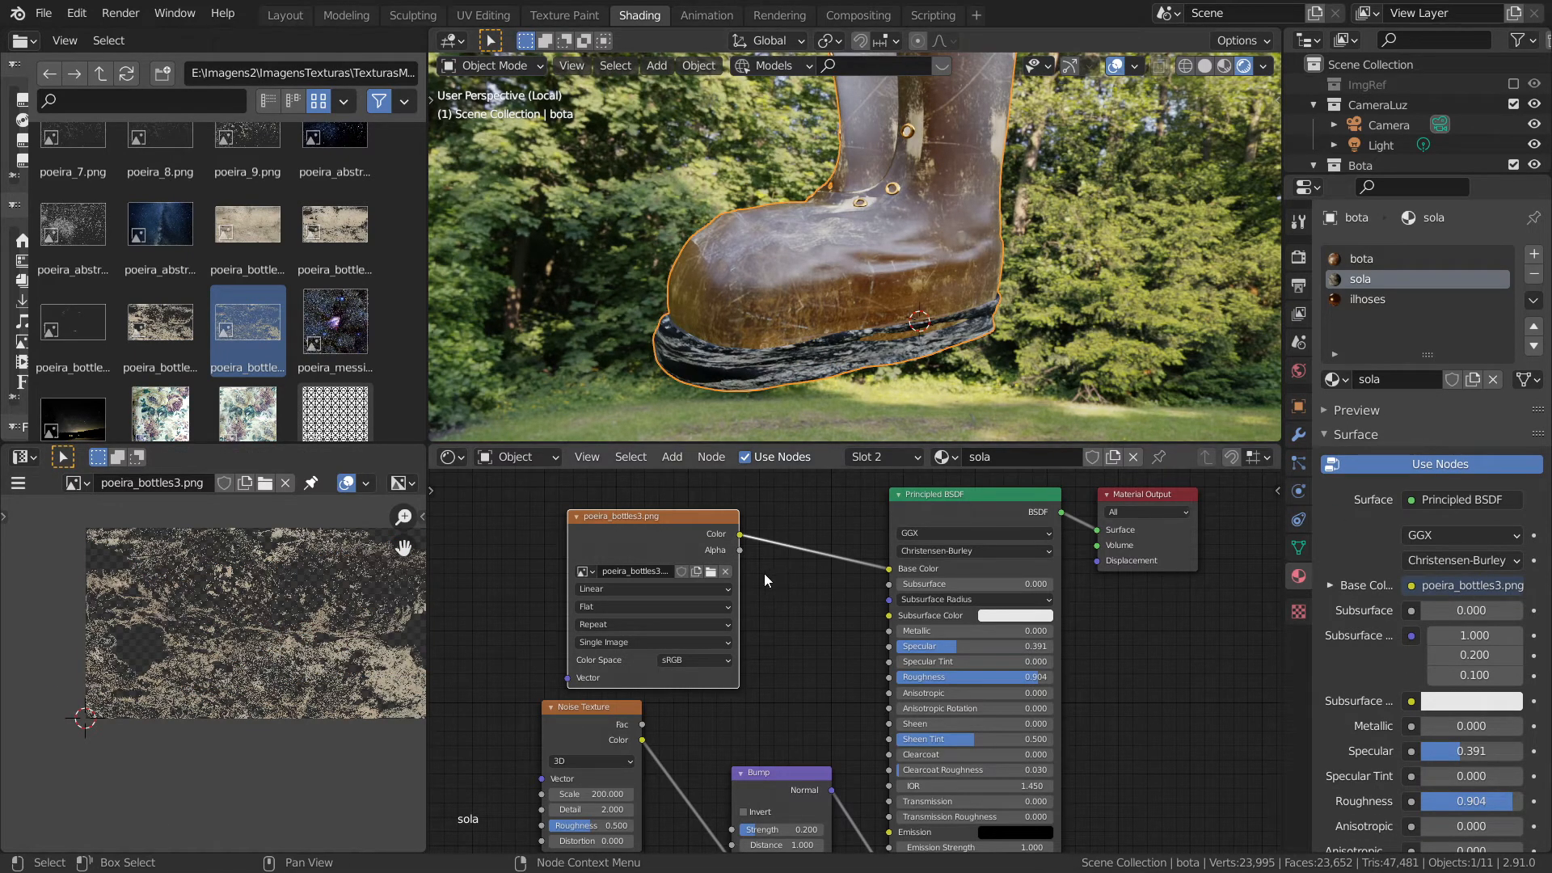
- Move the poeira_bottles3.png texture node farther away from the Principled BSDF in the sola material
left_click_drag(640, 528, 587, 519)
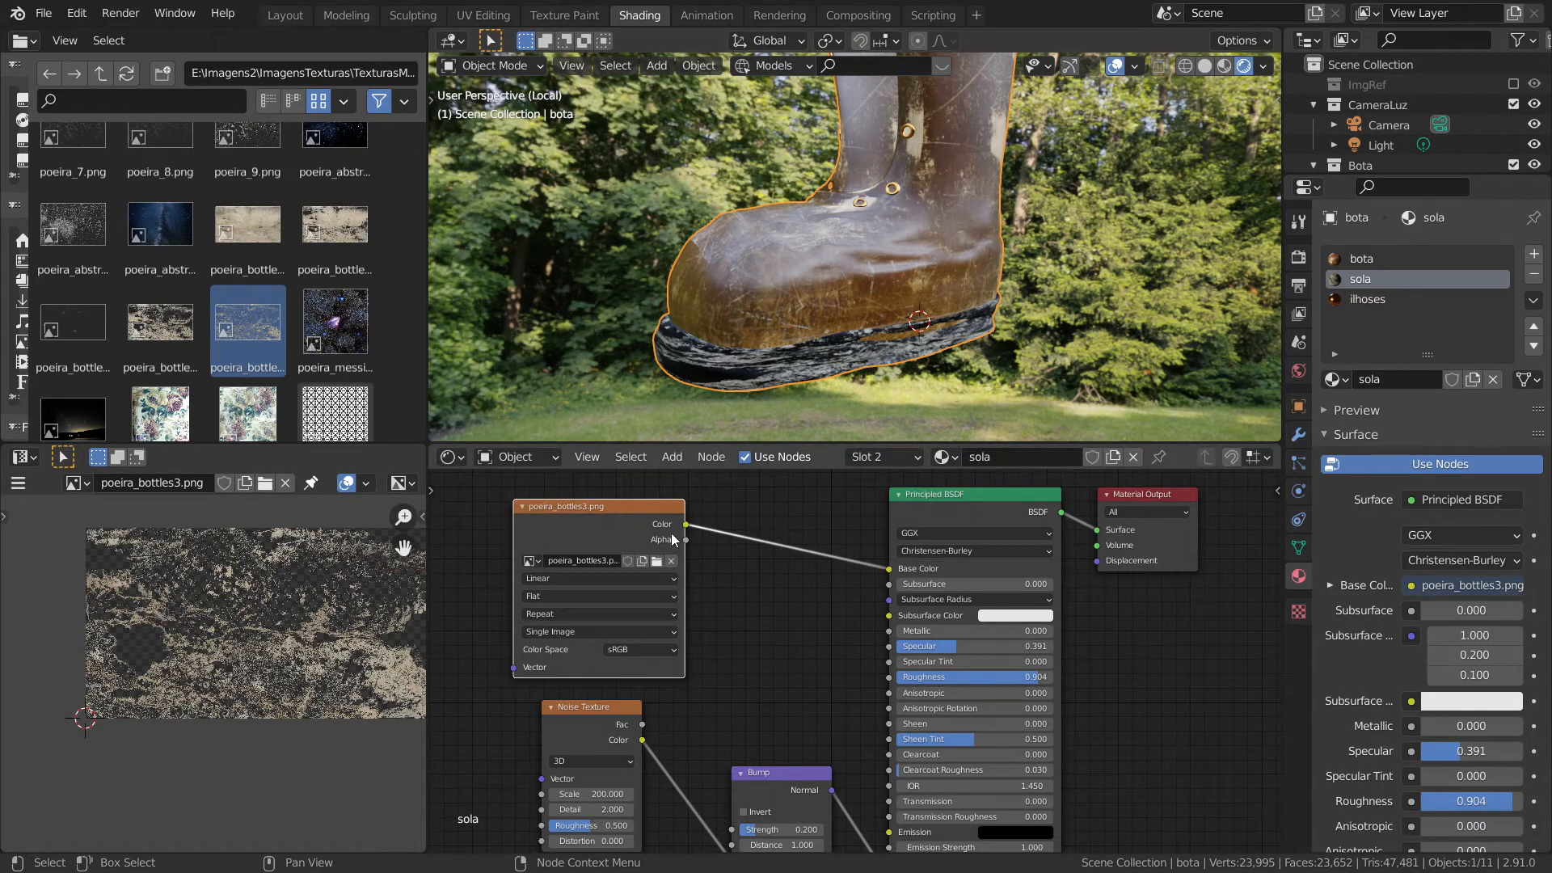
left_click_drag(612, 532, 583, 529)
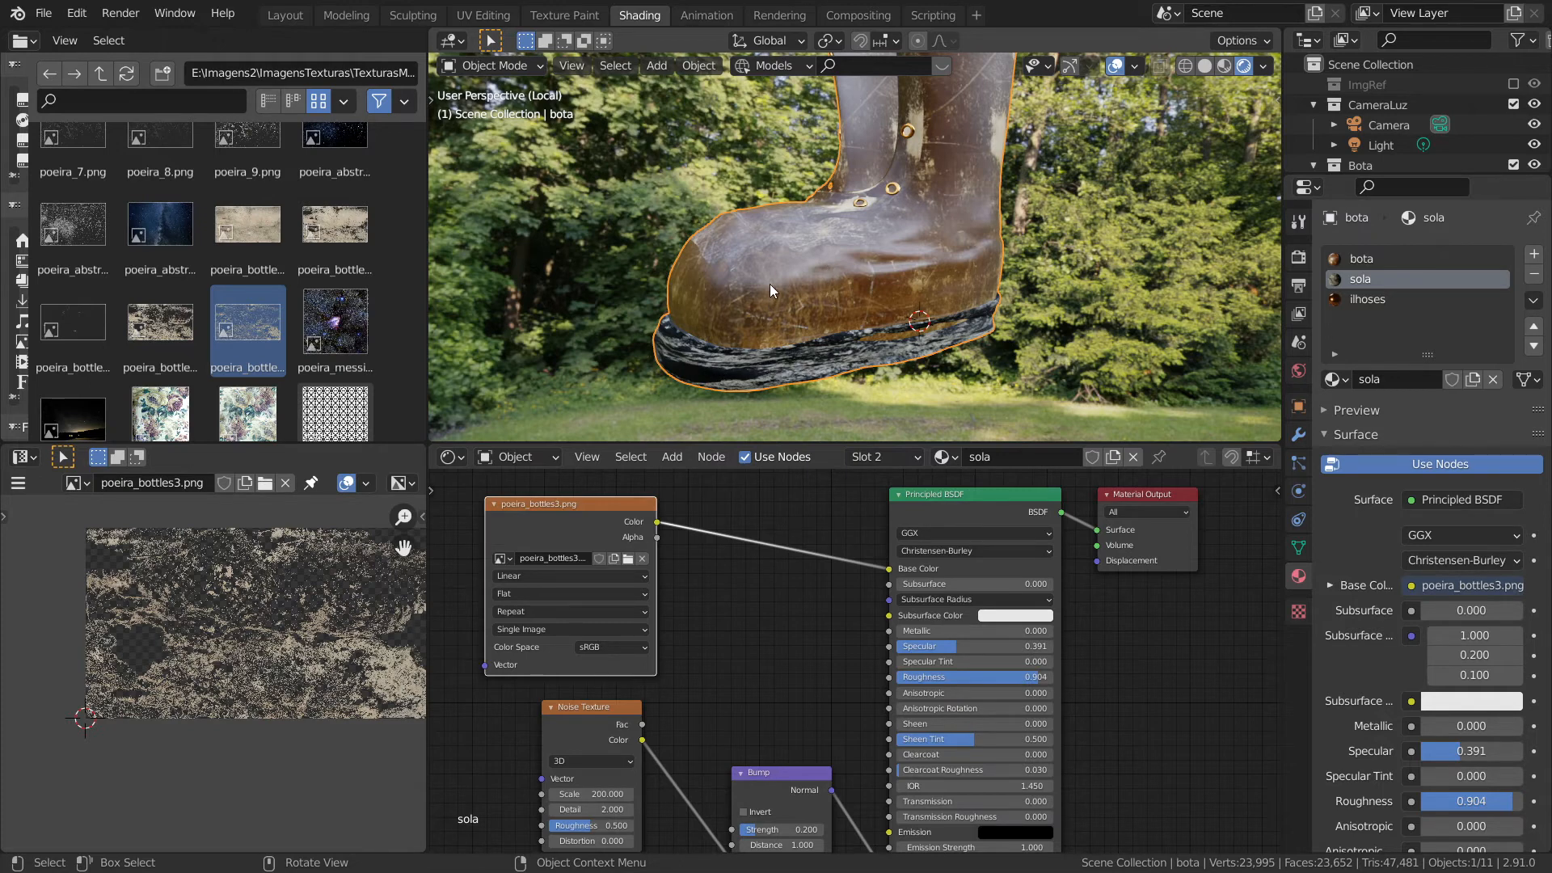
- Set the Roughness of the bota material to 0.847
left_click(1359, 259)
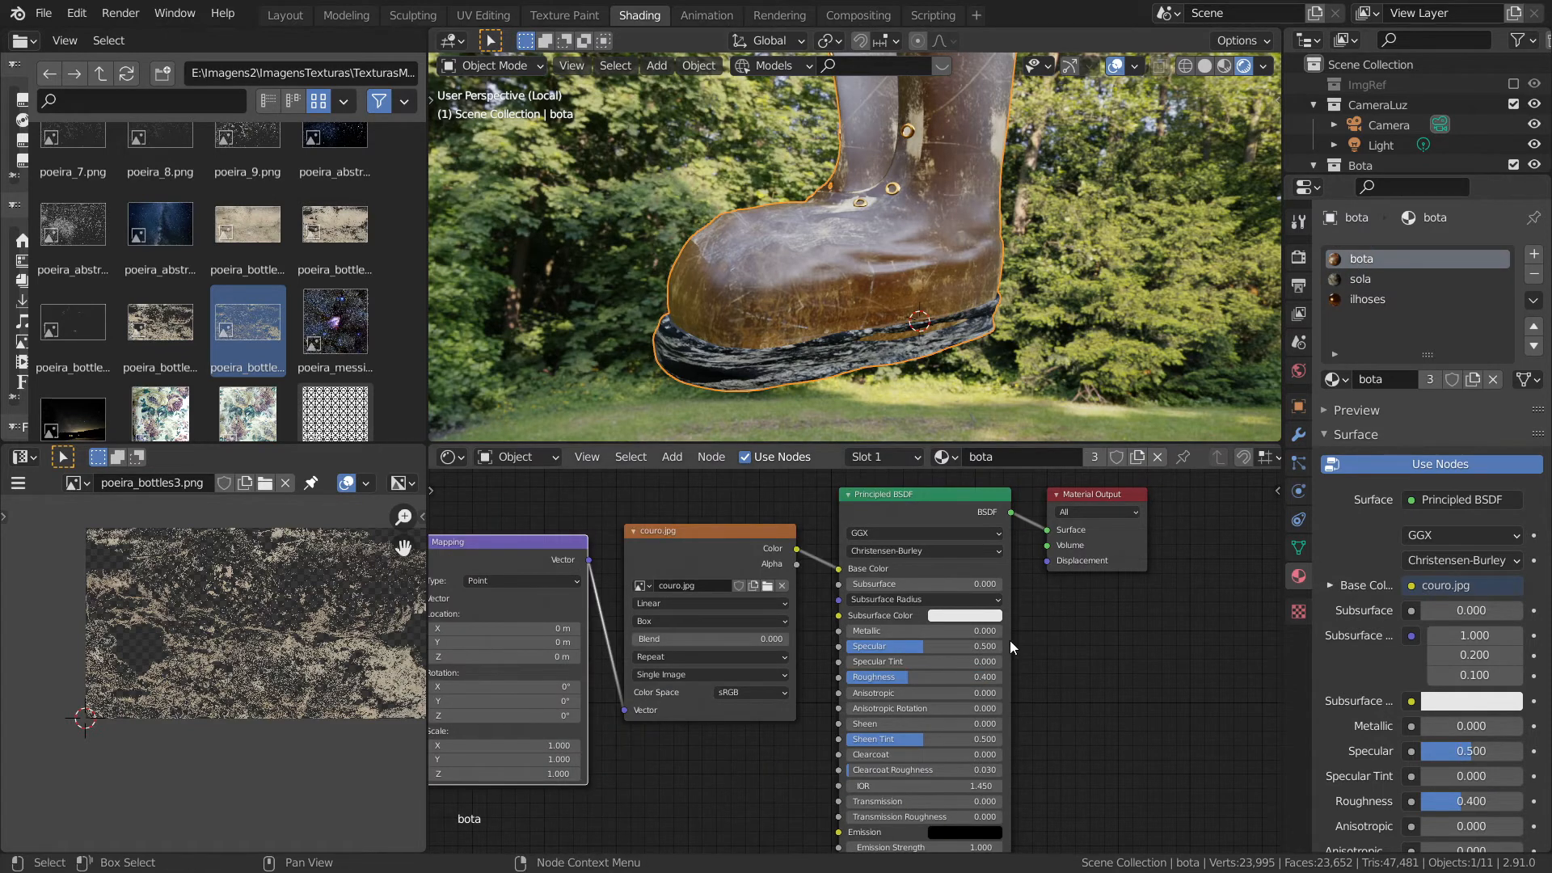
left_click_drag(907, 679, 976, 679)
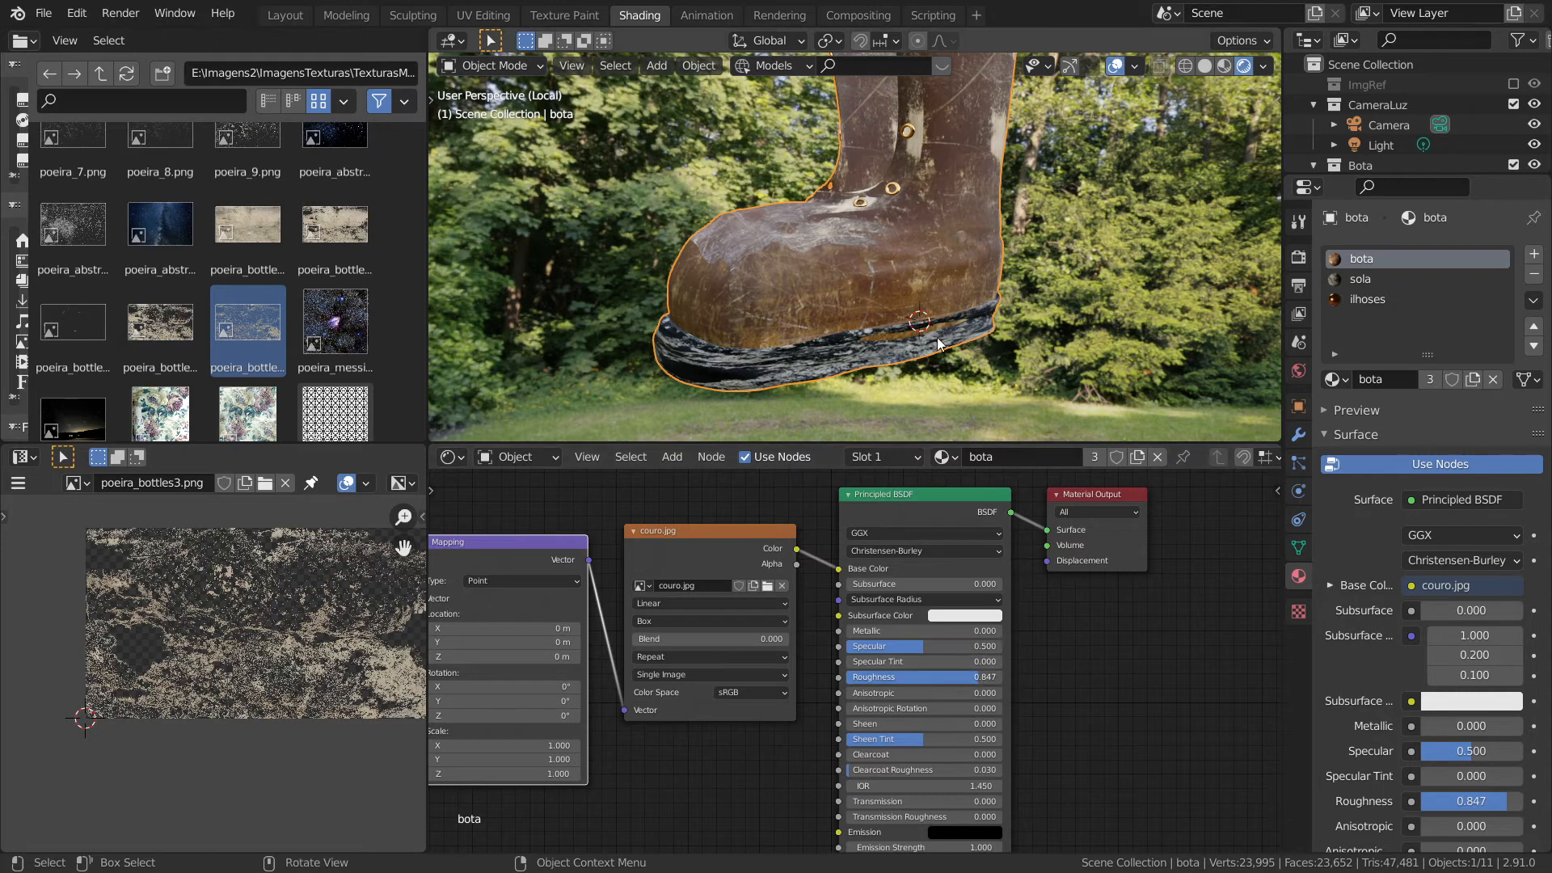
- Disconnect poeira_bottles3.png from the sola material's Base Color and delete its image texture node
left_click(1366, 280)
left_click_drag(889, 568, 661, 541)
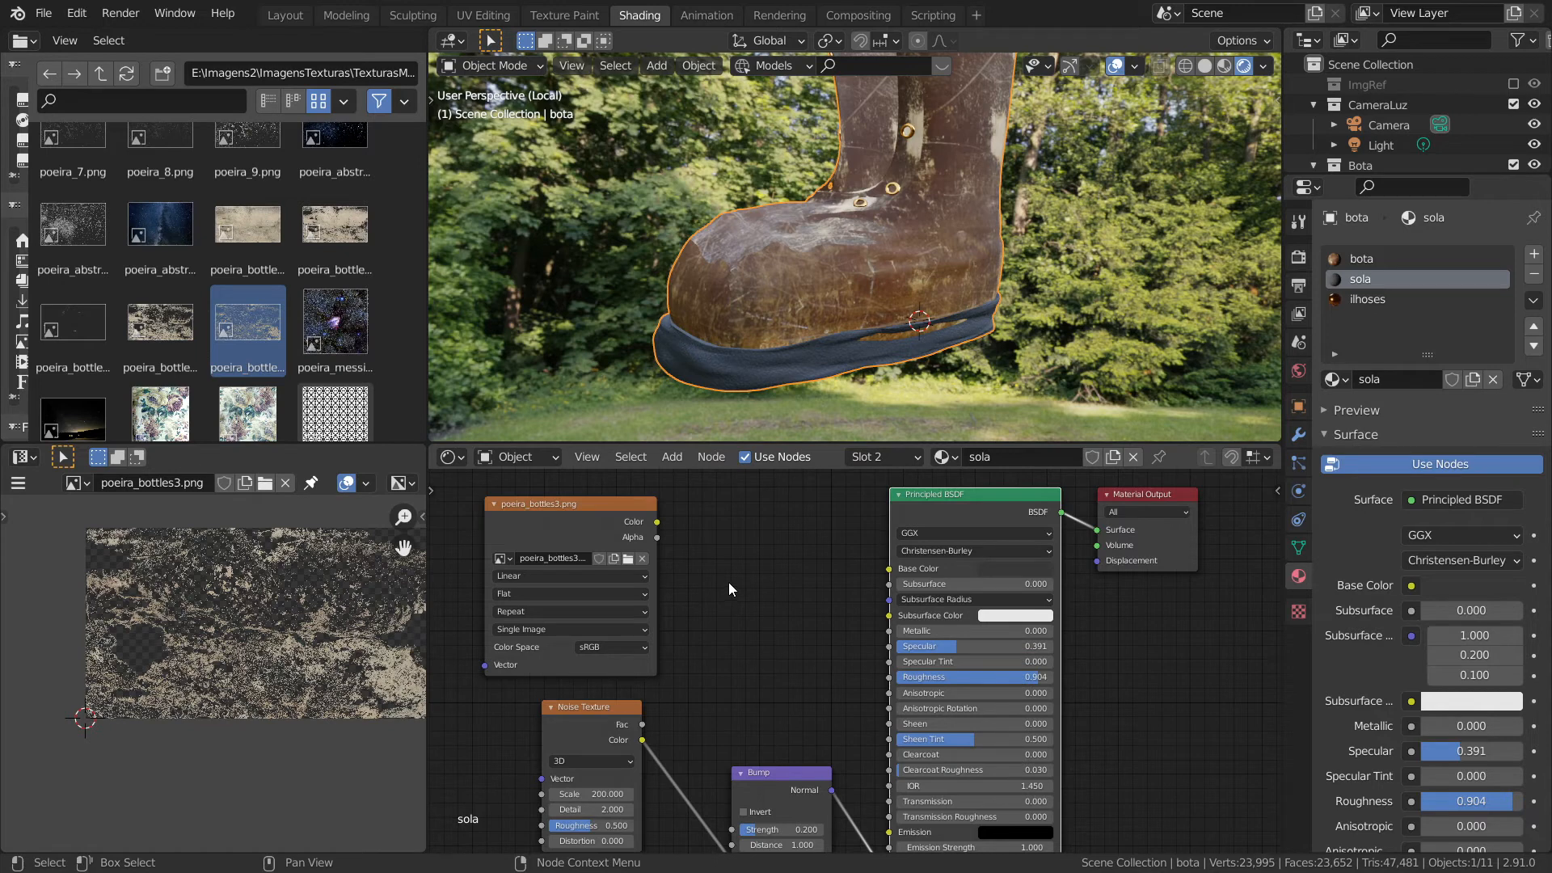
left_click(555, 530)
key("x")
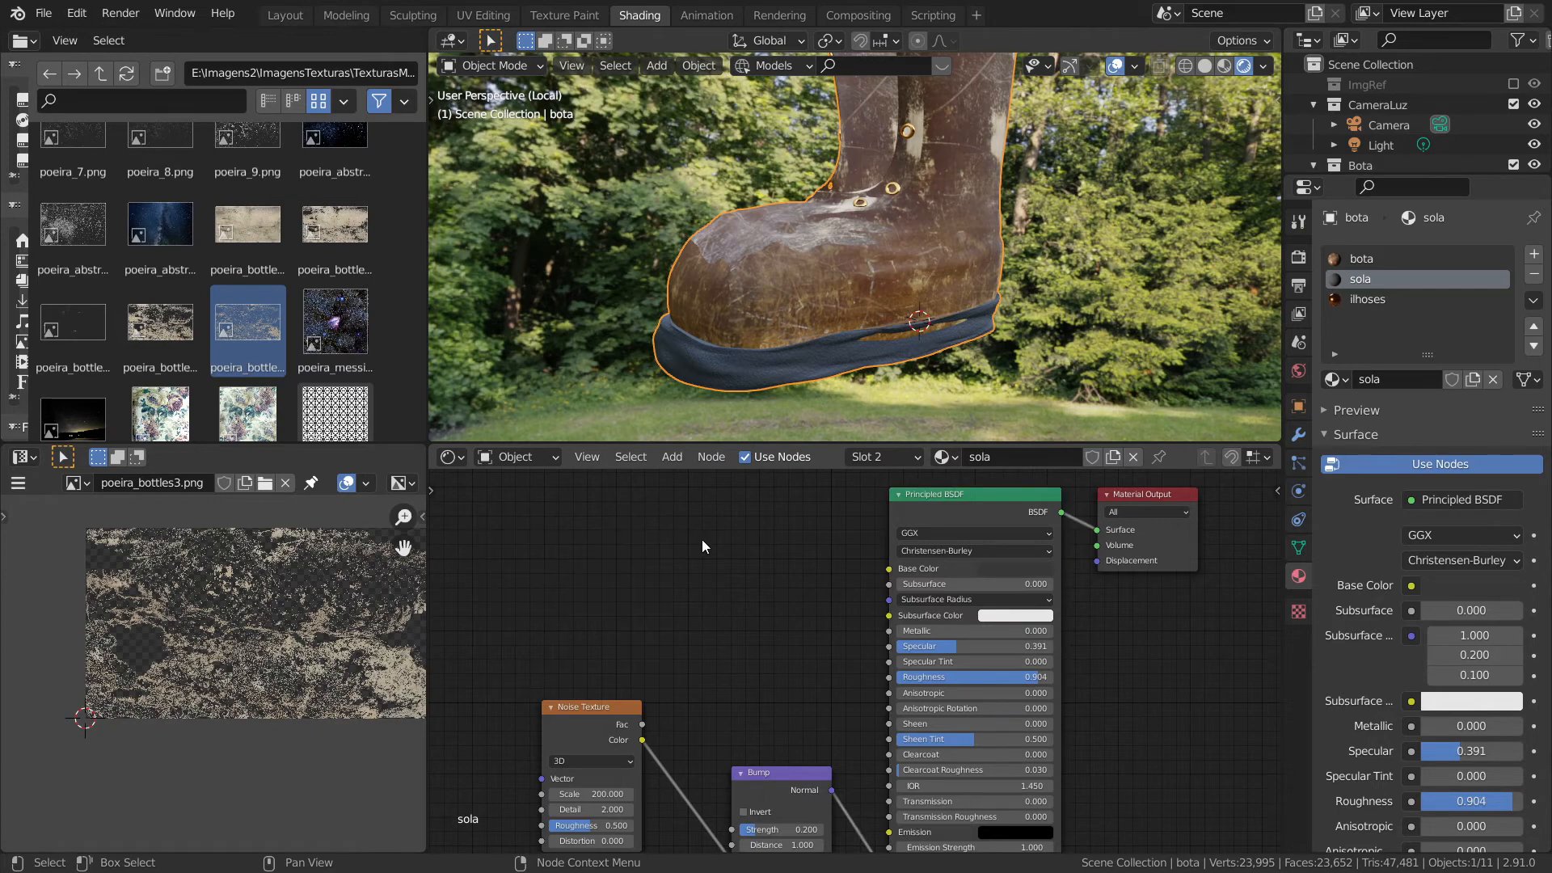
- Return to the Layout workspace, take the boot out of local view and look through the camera
left_click(285, 15)
middle_click_drag(579, 348, 644, 416)
key("KP_Divide")
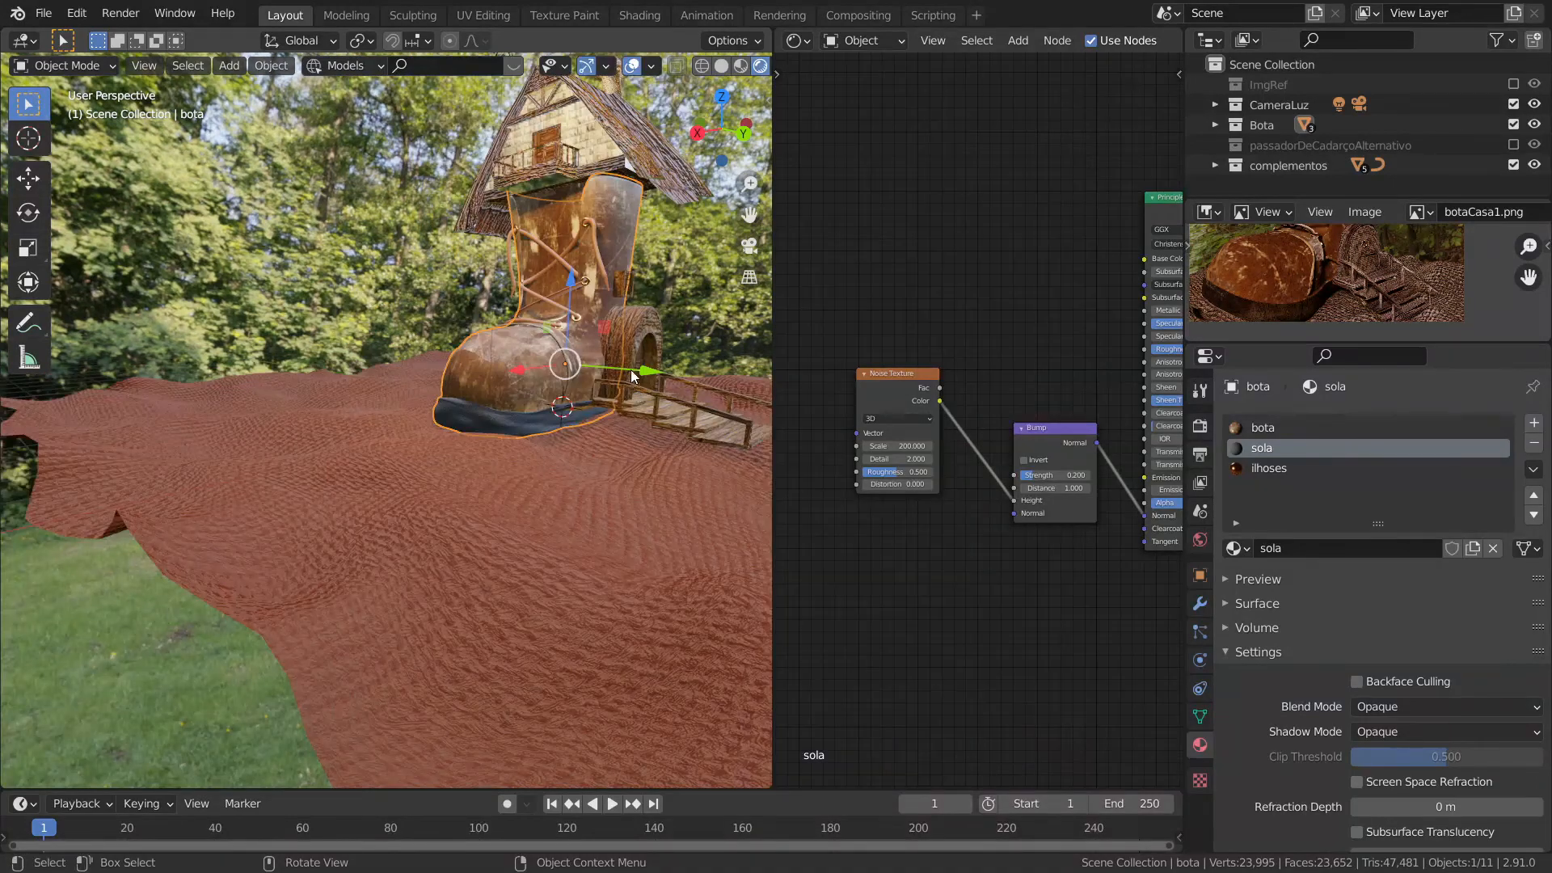
key("KP_0")
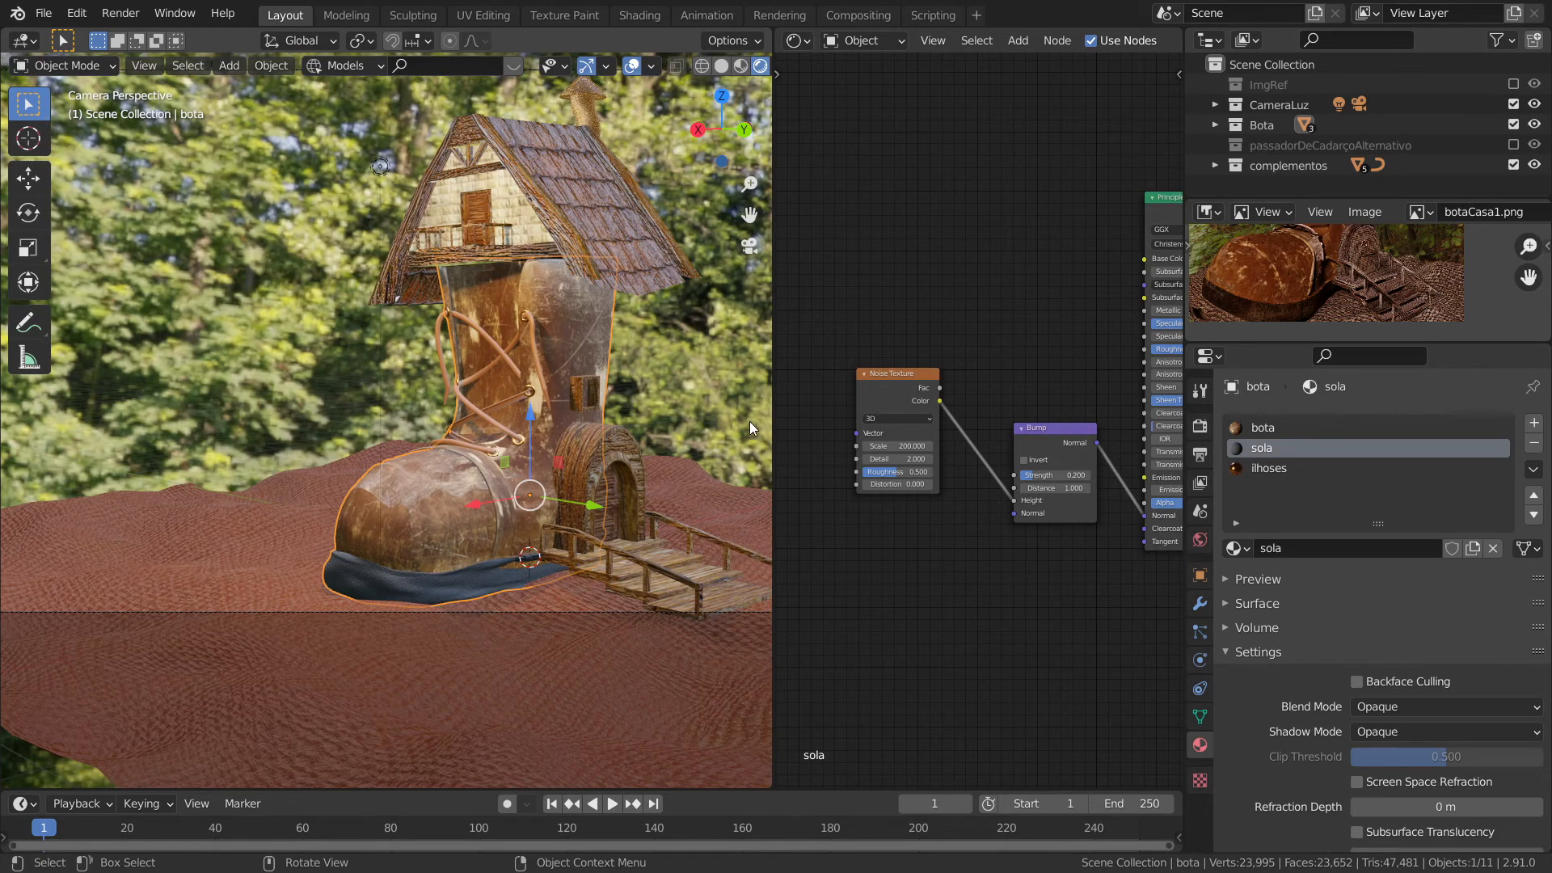
- Widen the 3D viewport around the full camera frame, deselect everything and render the image
left_click_drag(772, 420, 870, 420)
key("Home")
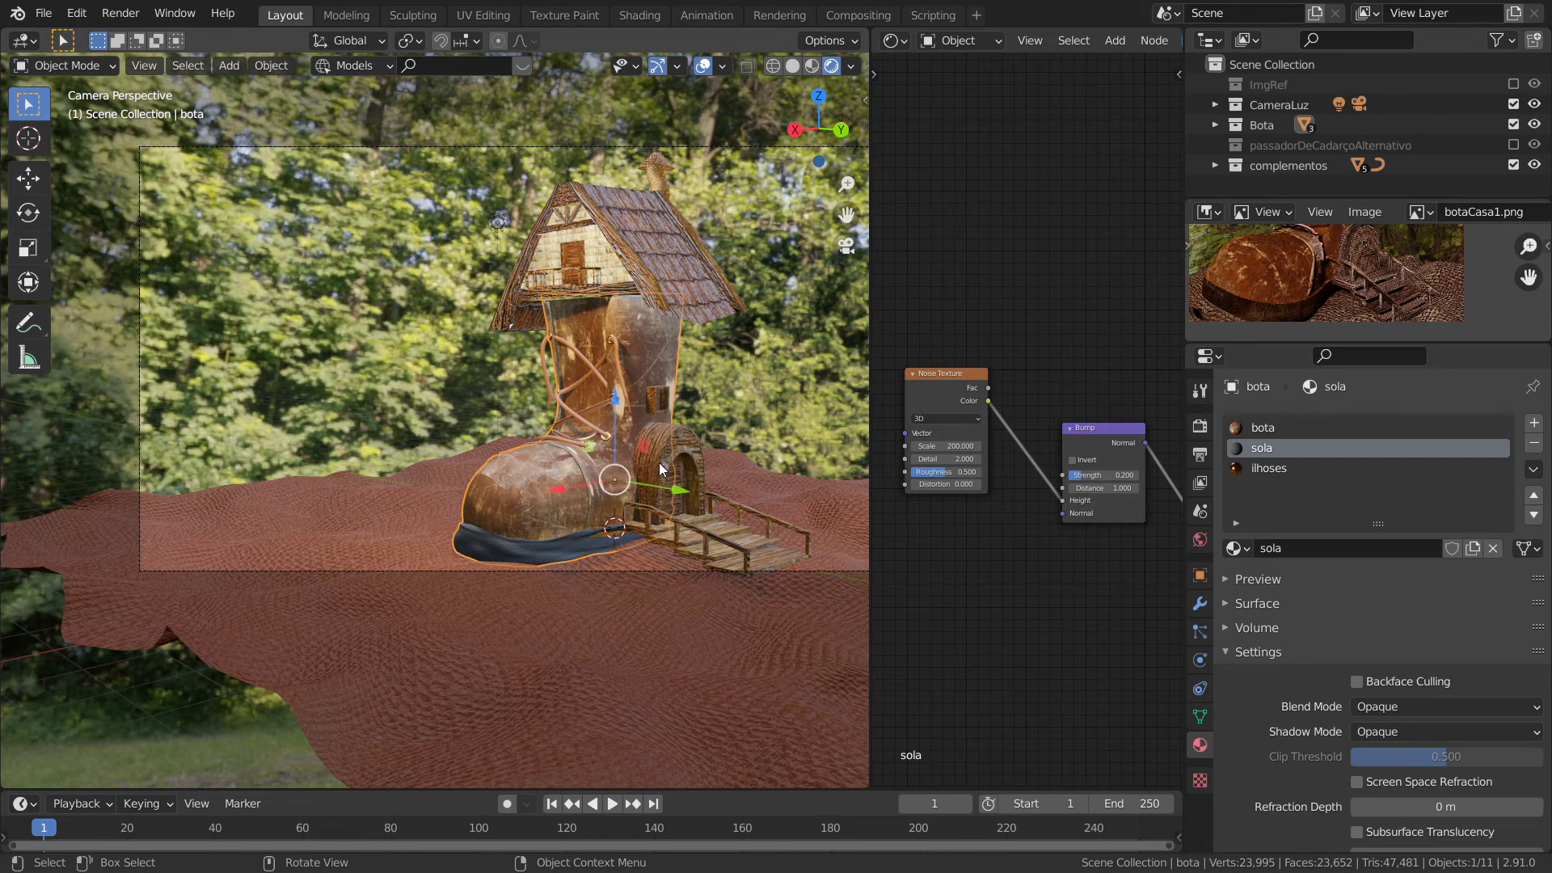
middle_click_drag(686, 449, 596, 461, "shift")
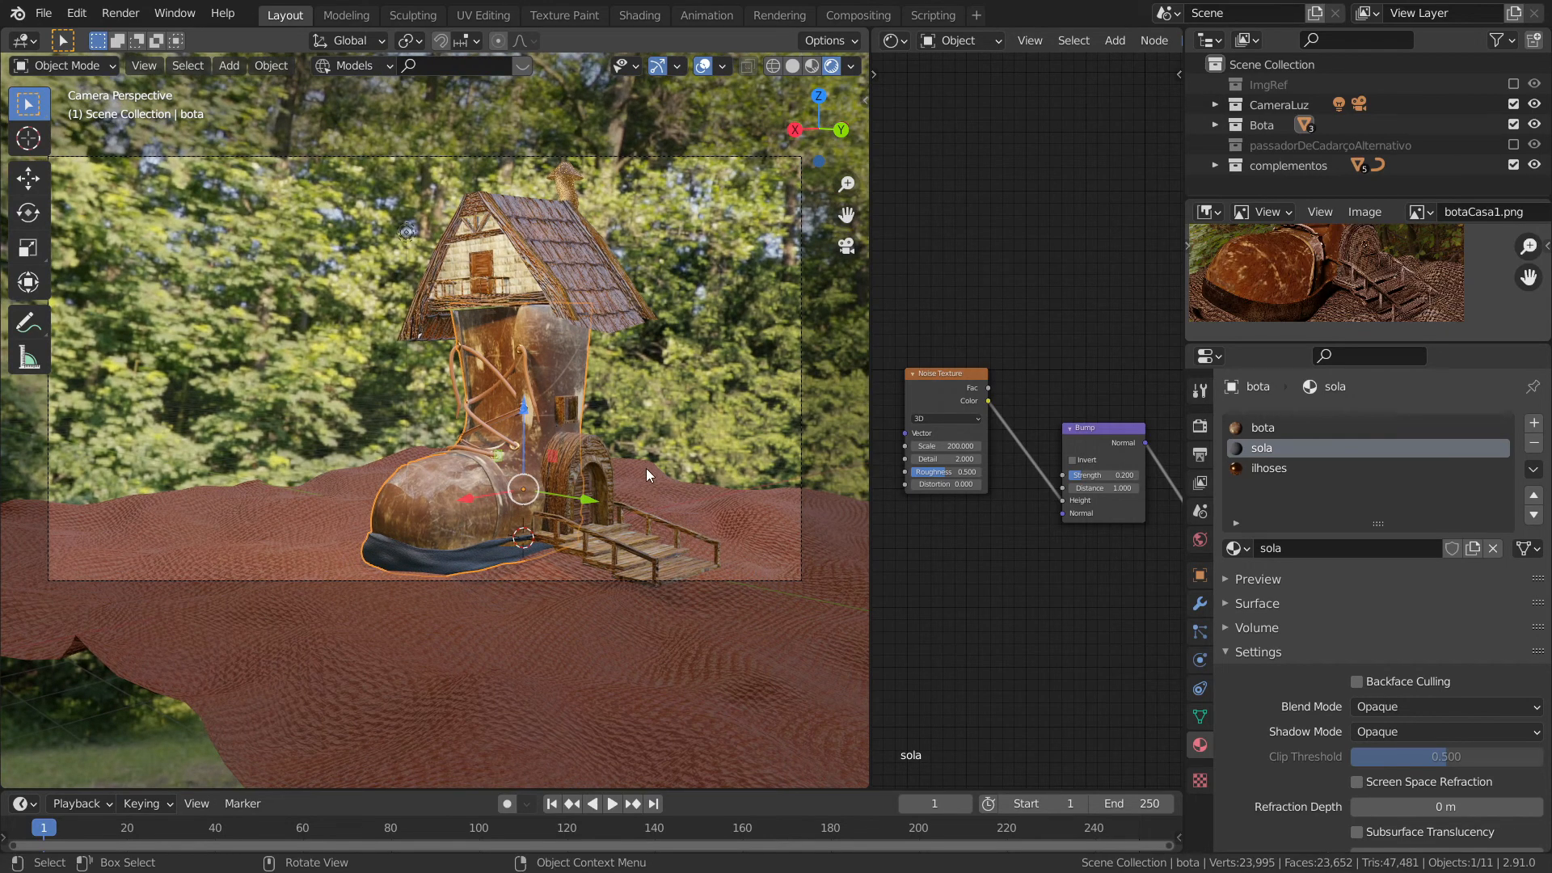
key("alt+a")
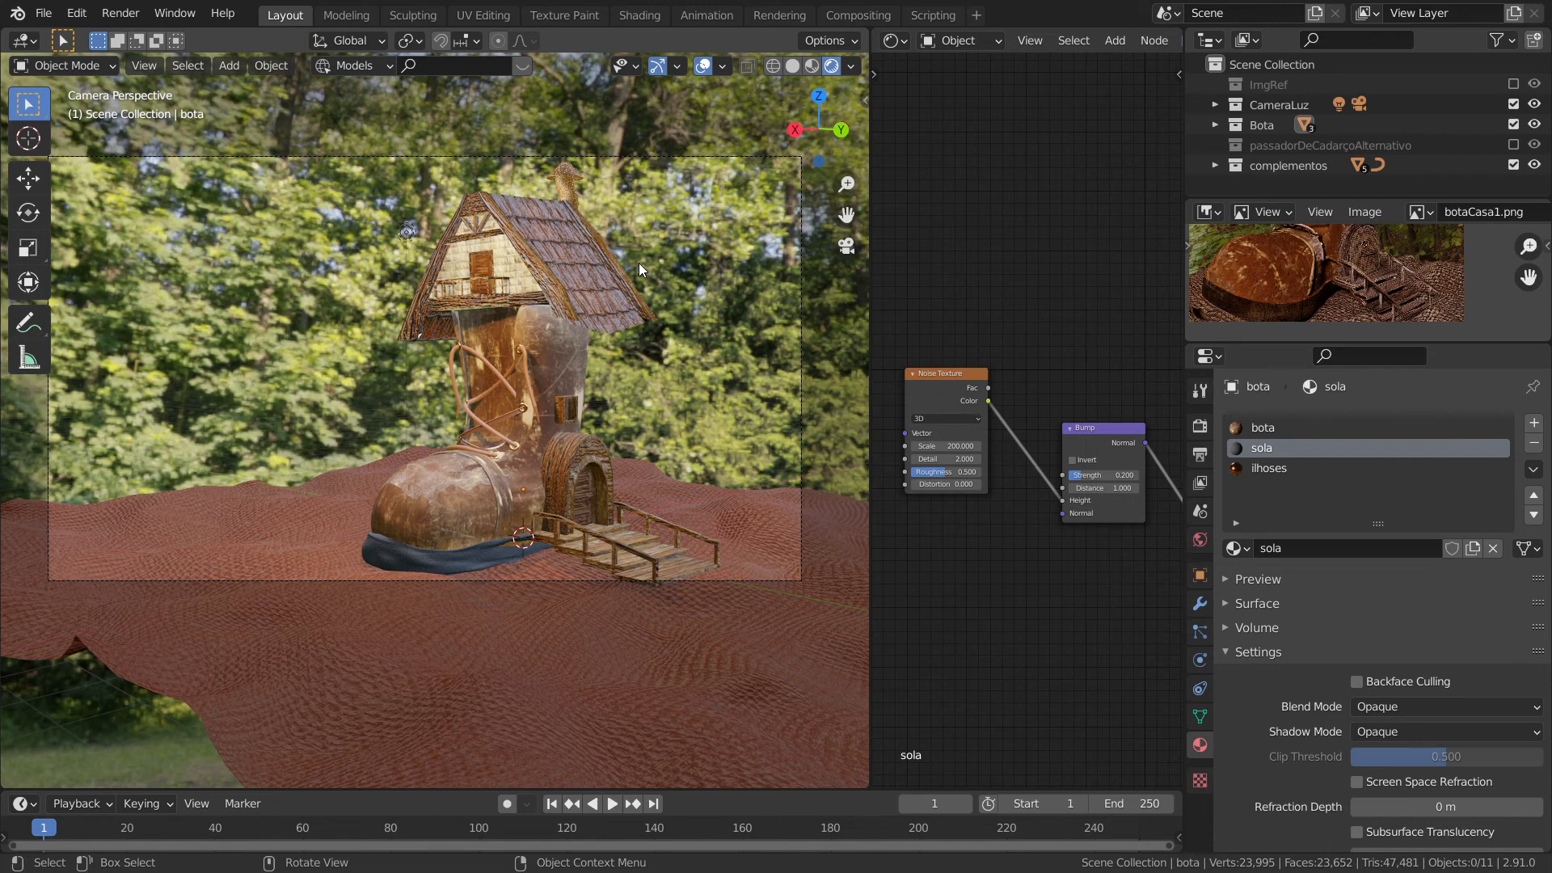
key("F12")
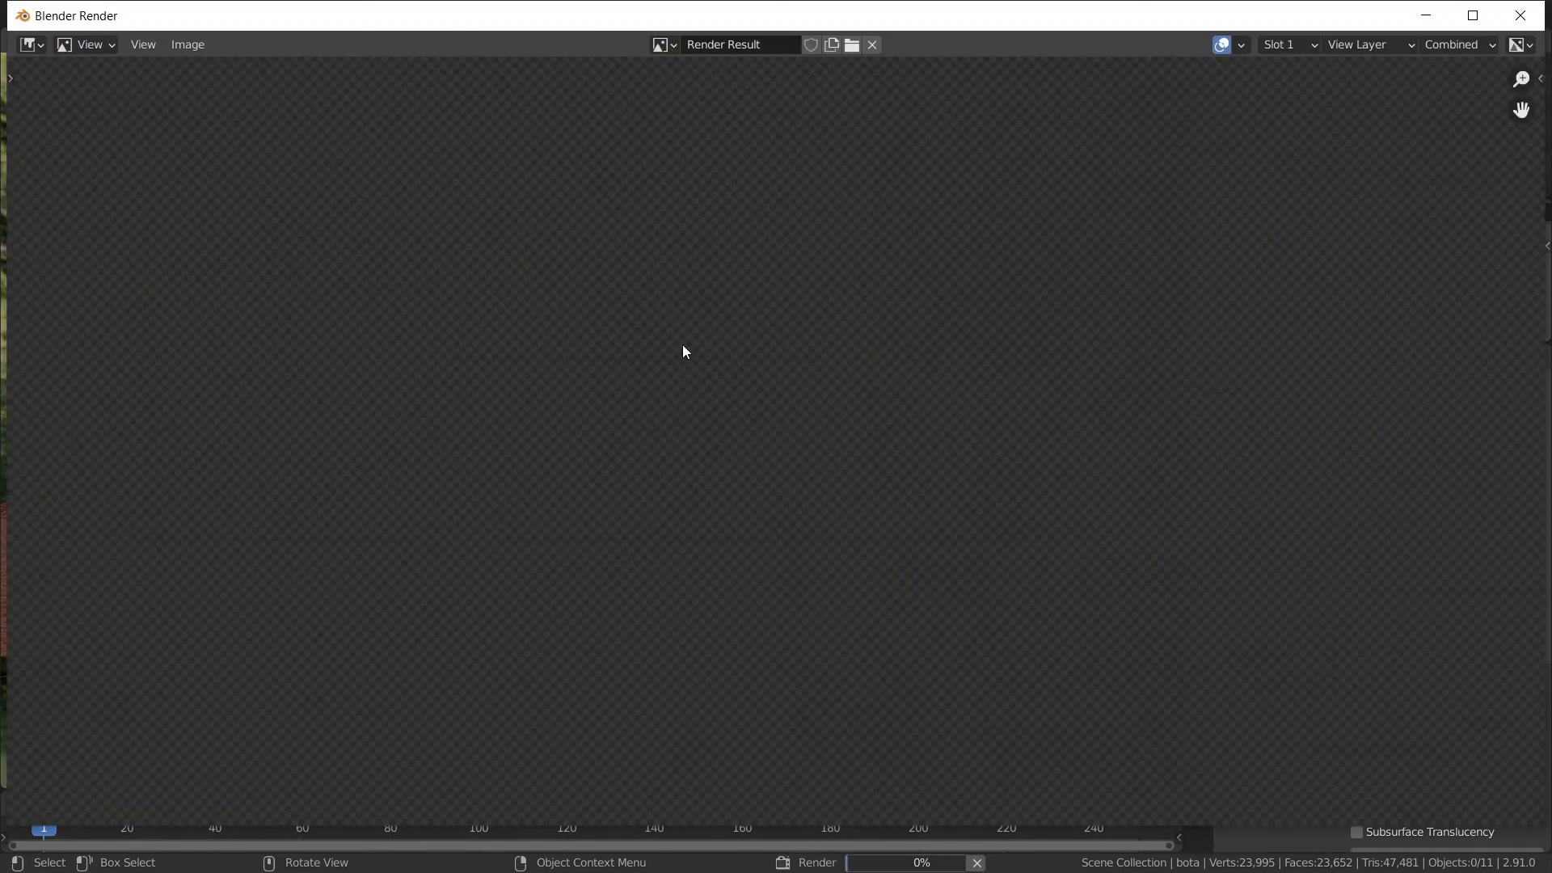